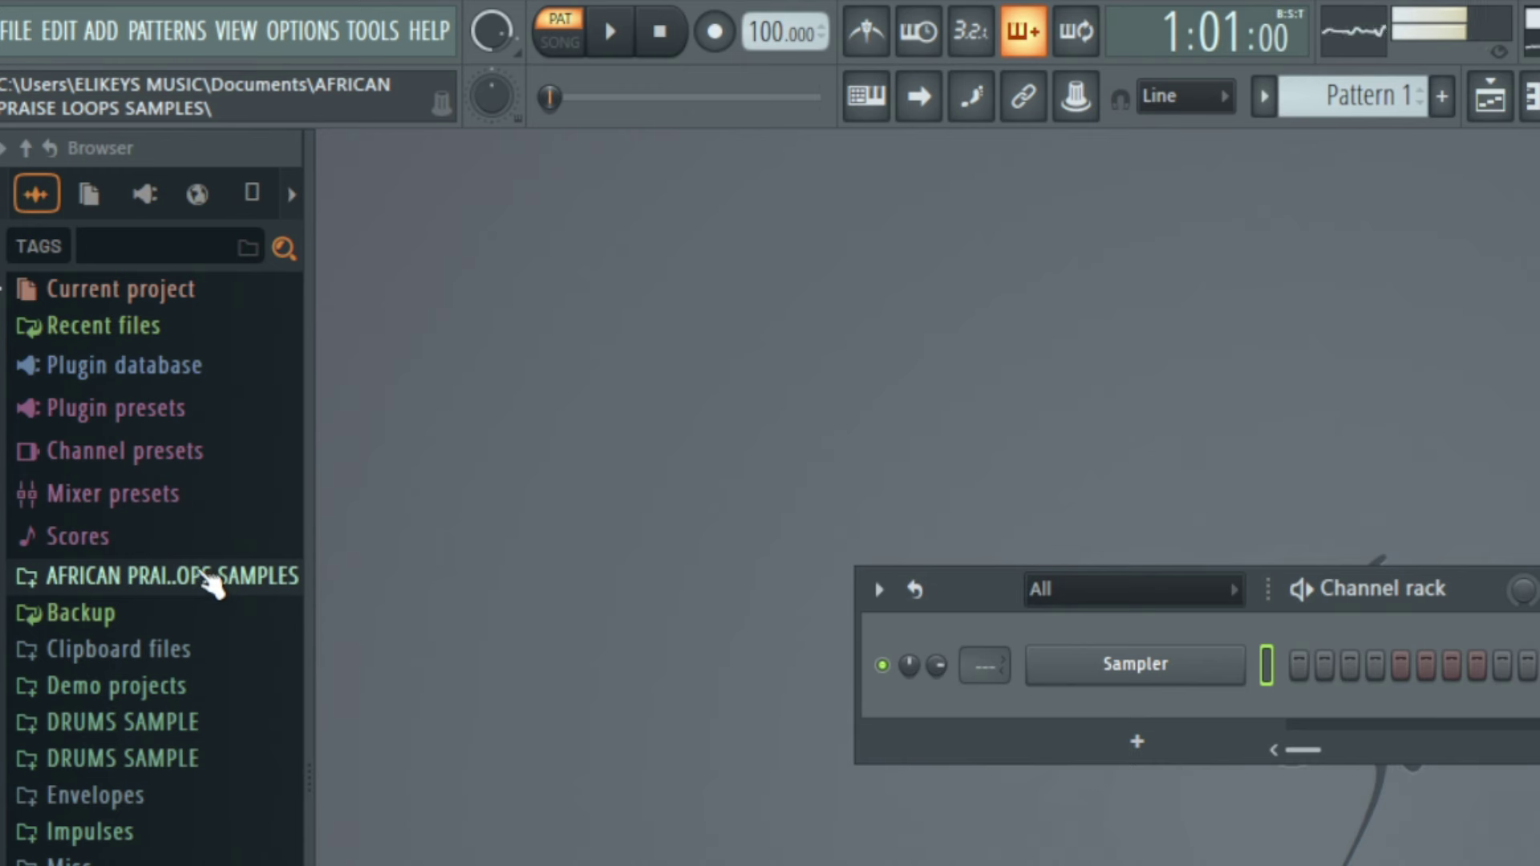
Step: Load CONGA HI from the African praise loops samples folder in place of the Sampler and program hits on steps 7, 8, 15 and 16
left_click(205, 582)
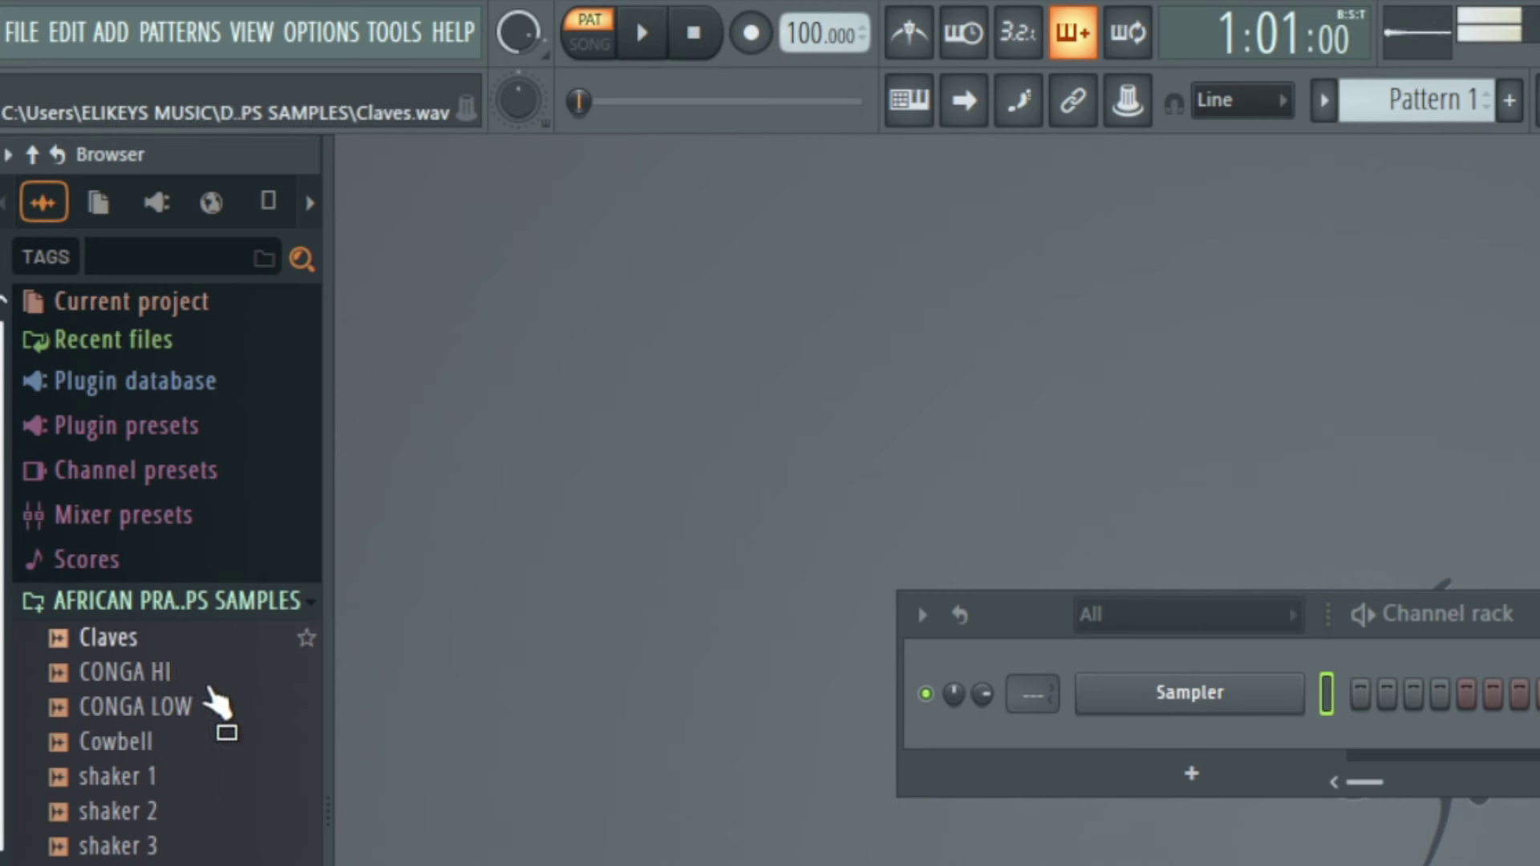
left_click_drag(118, 674, 1179, 704)
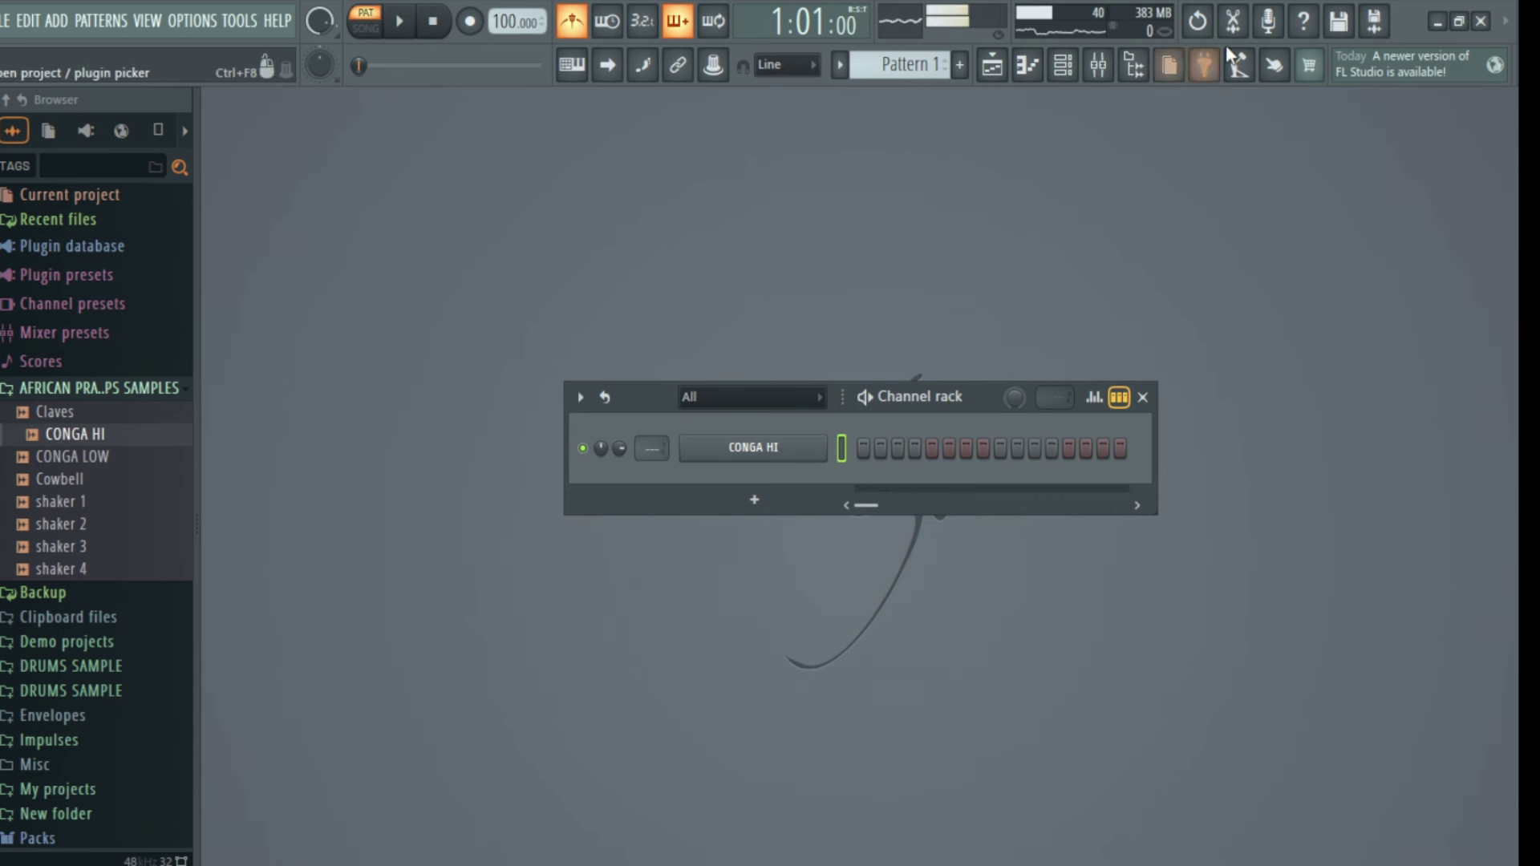
left_click(1099, 65)
left_click(1056, 659)
key("space")
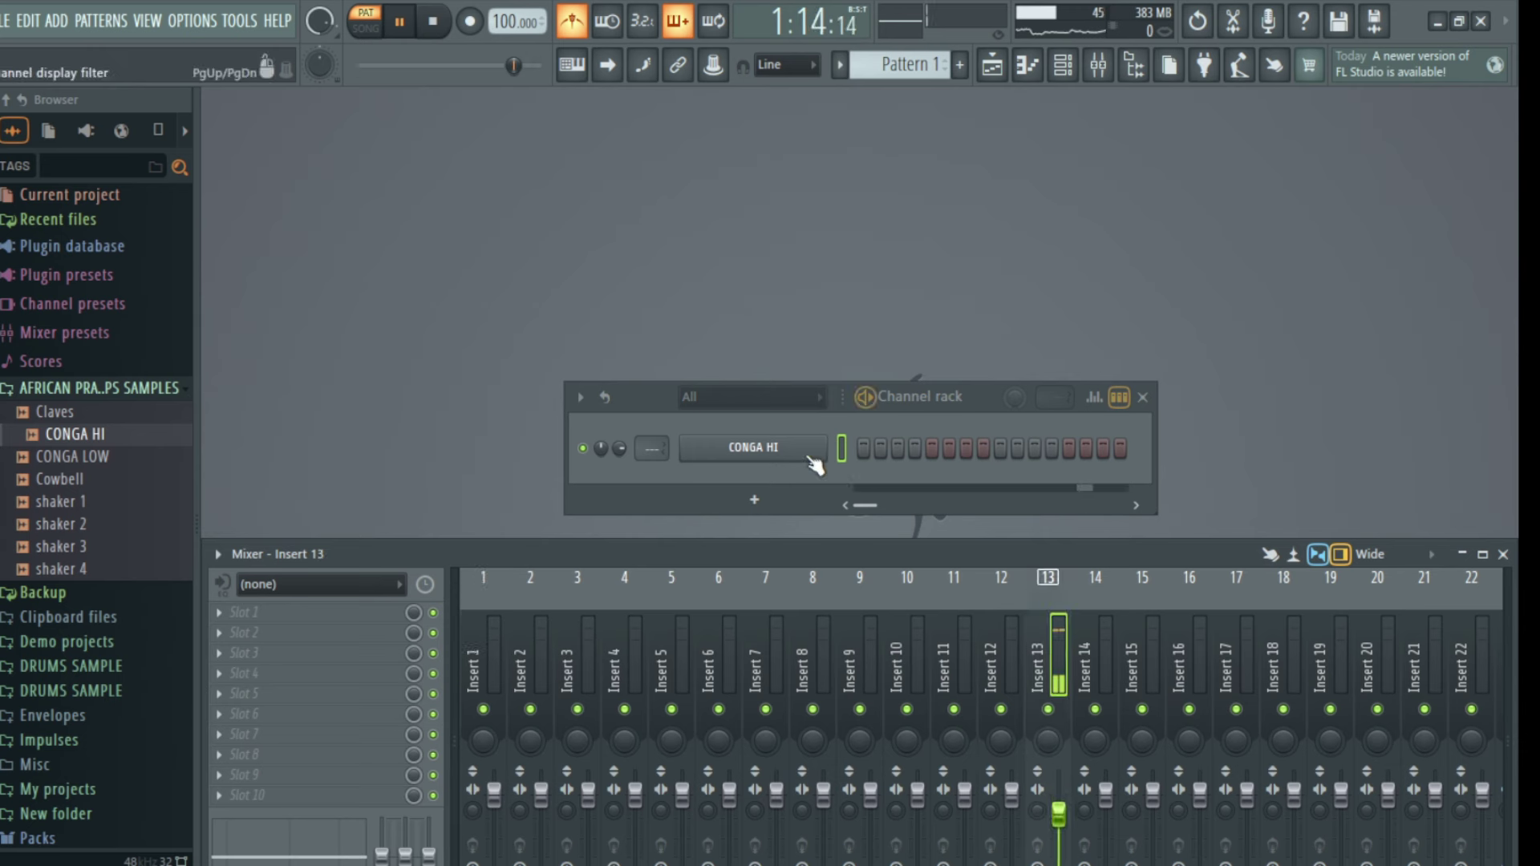
key("space")
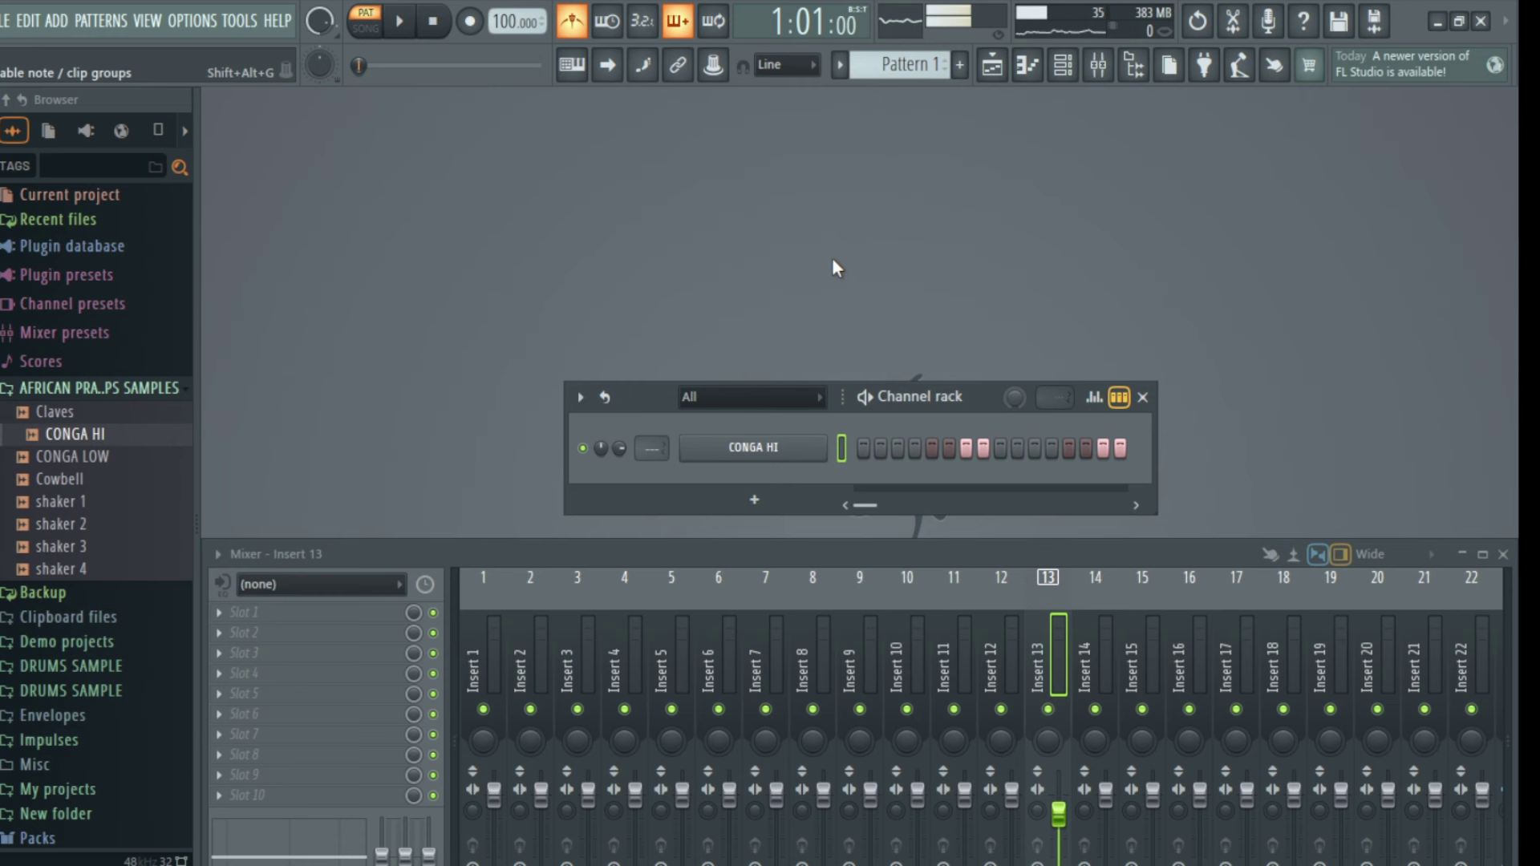
Step: Add the CONGA LOW sample as a new channel, program hits on steps 12 and 13, and play the pattern
left_click_drag(100, 458, 522, 464)
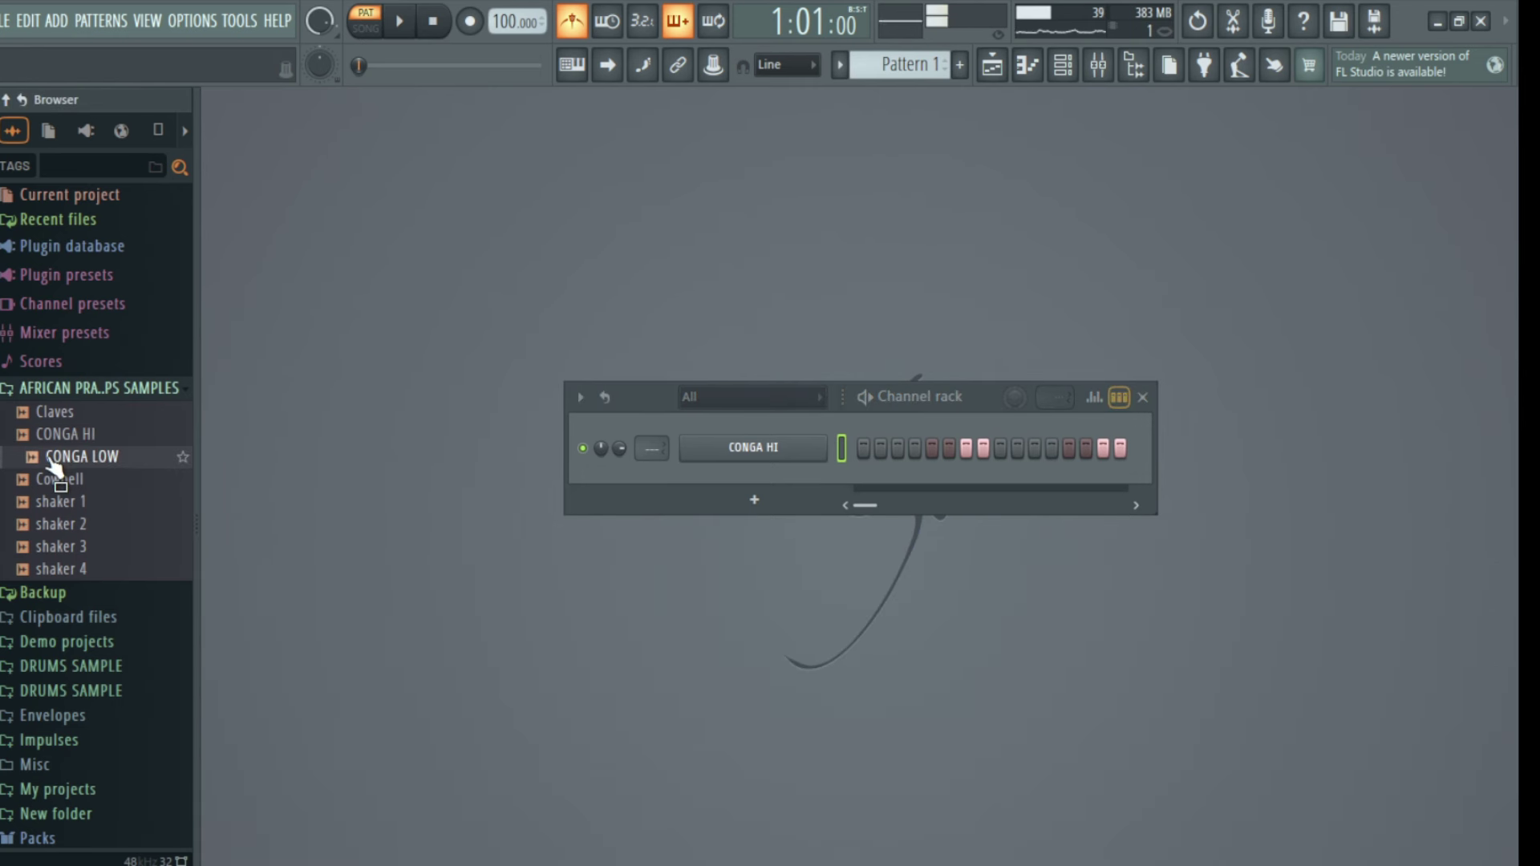
left_click_drag(711, 465, 722, 475)
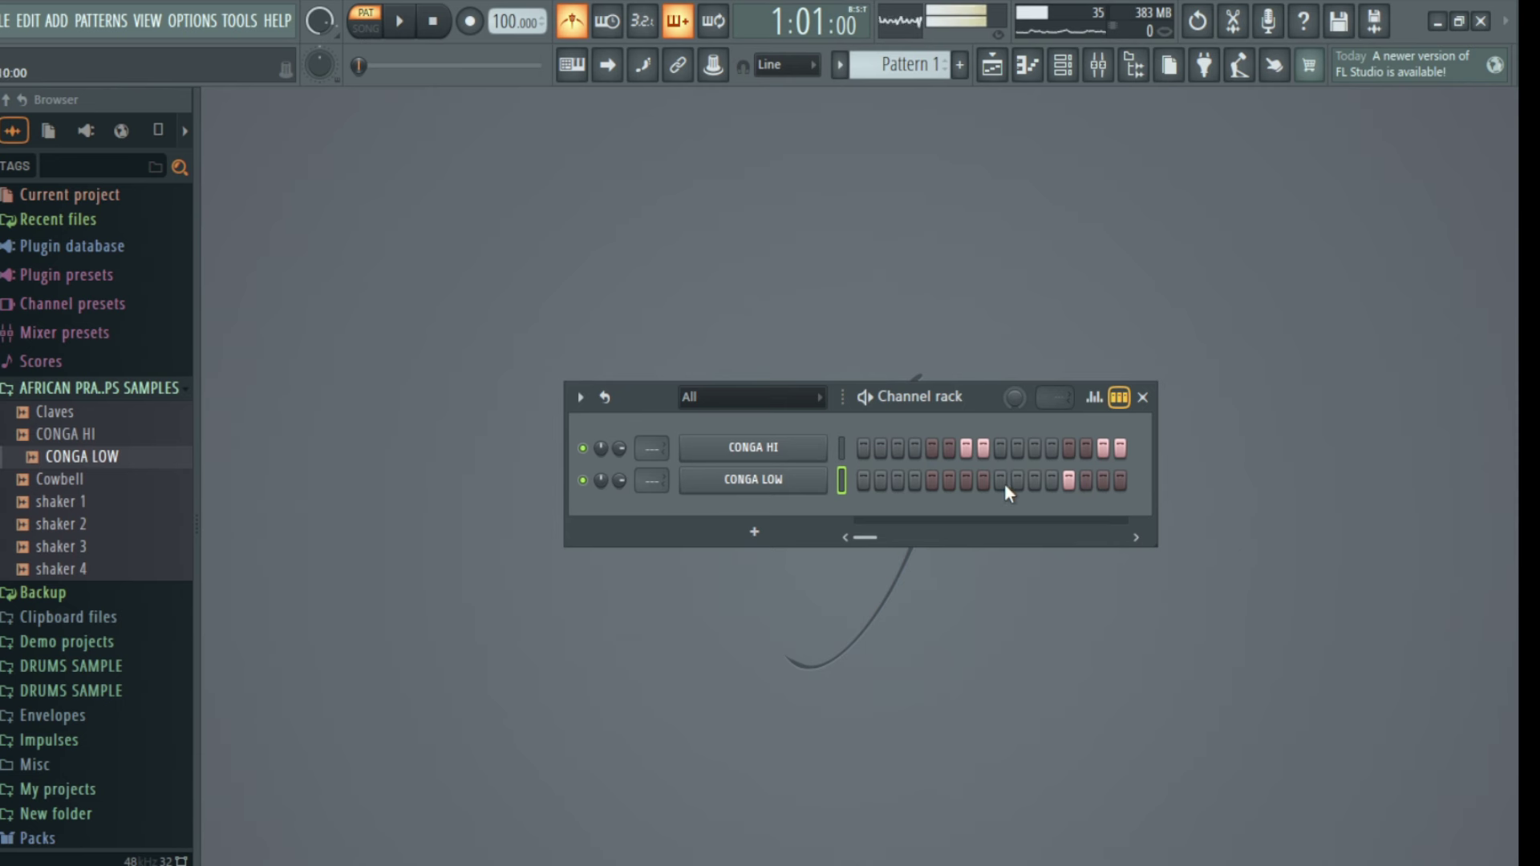
key("space")
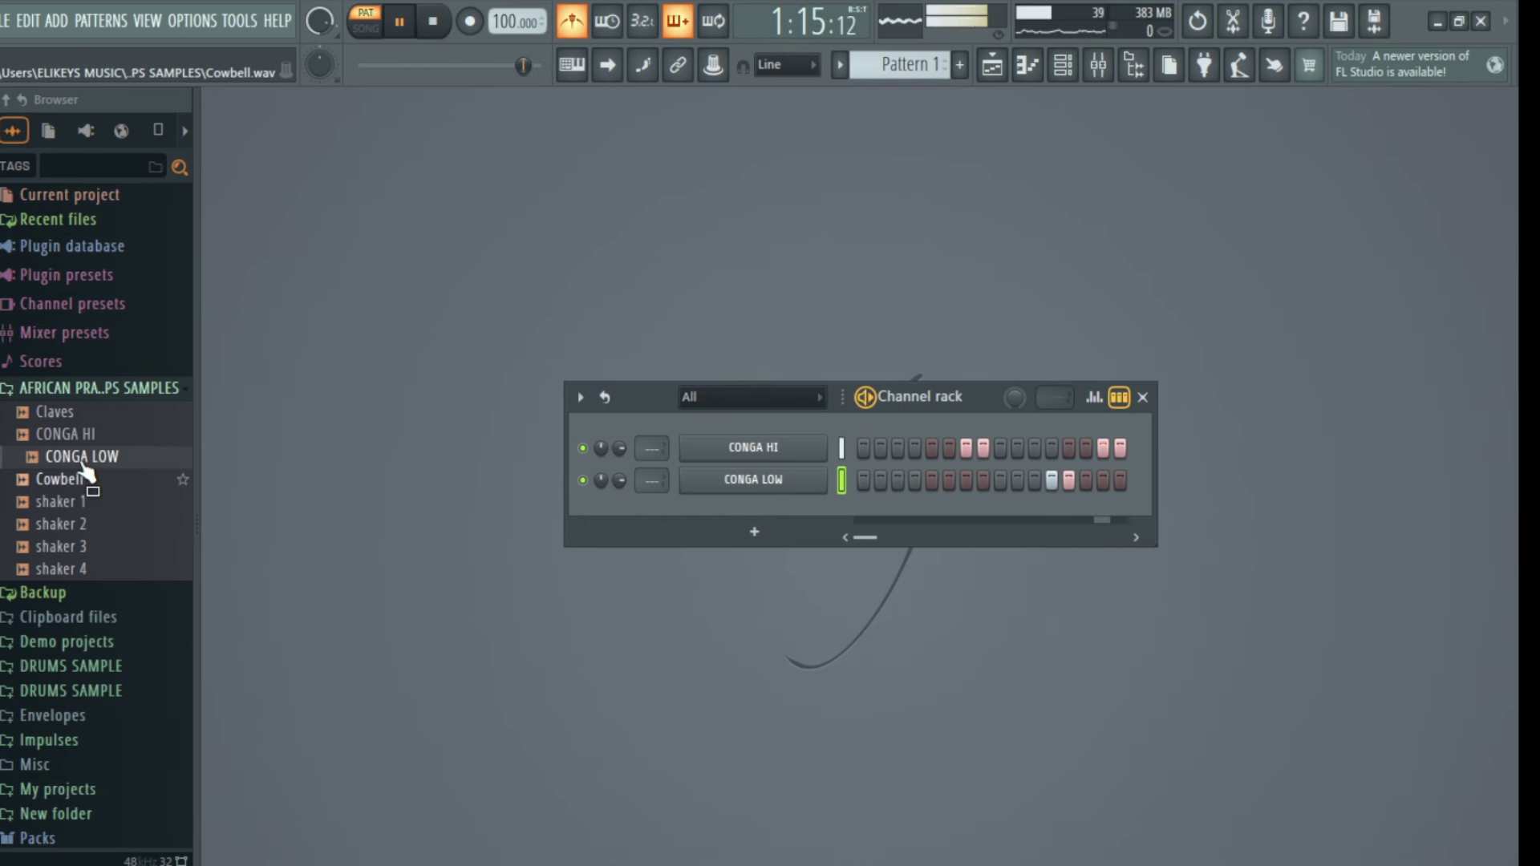
Step: Add the Claves sample as a new channel, program hits on steps 7, 11 and 15, and play the pattern
left_click(81, 414)
left_click_drag(80, 414, 794, 513)
key("space")
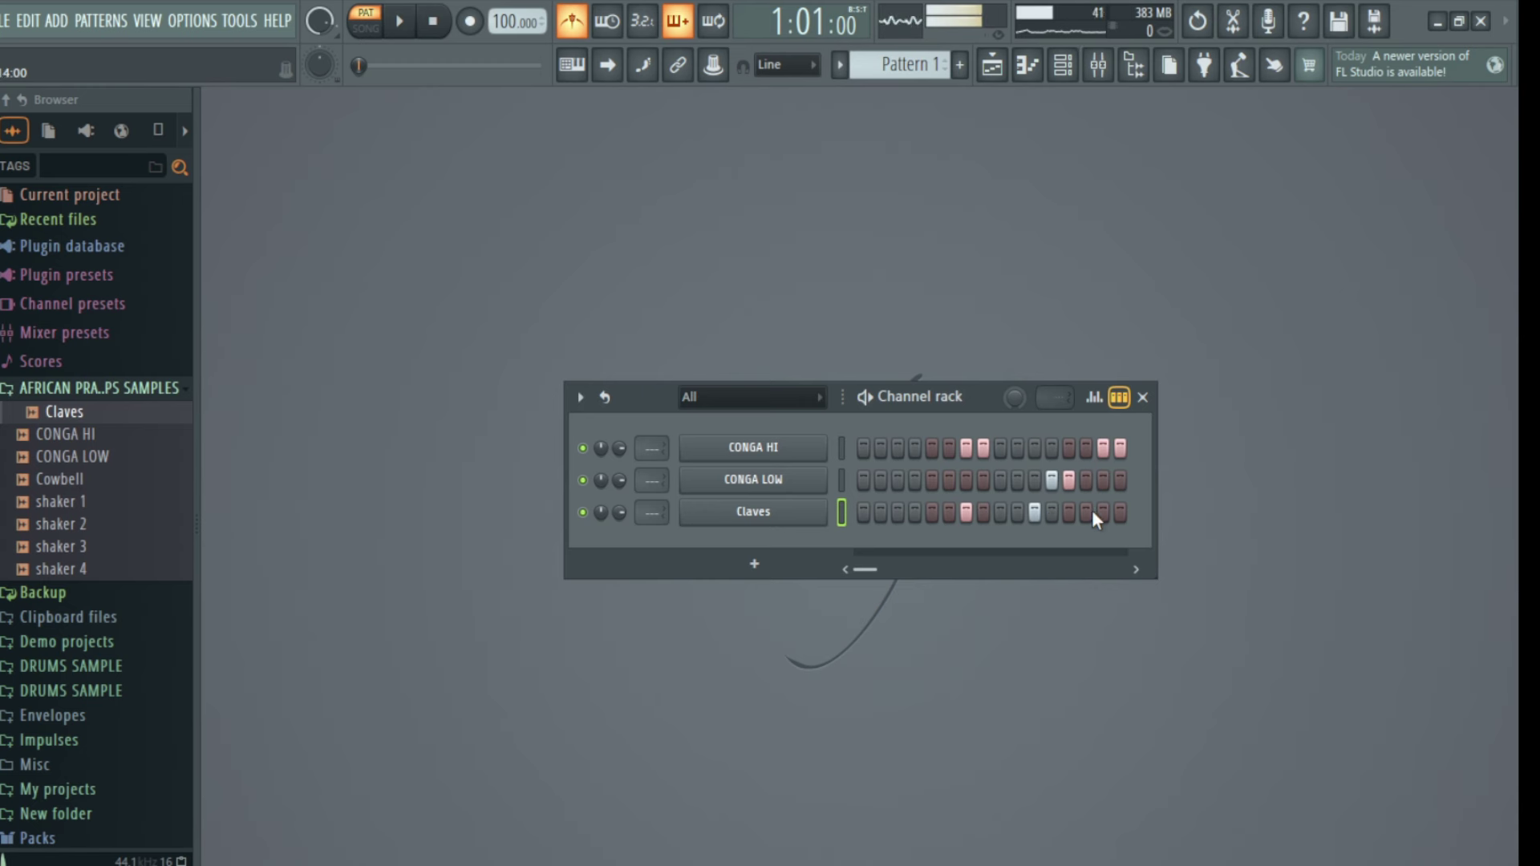
key("space")
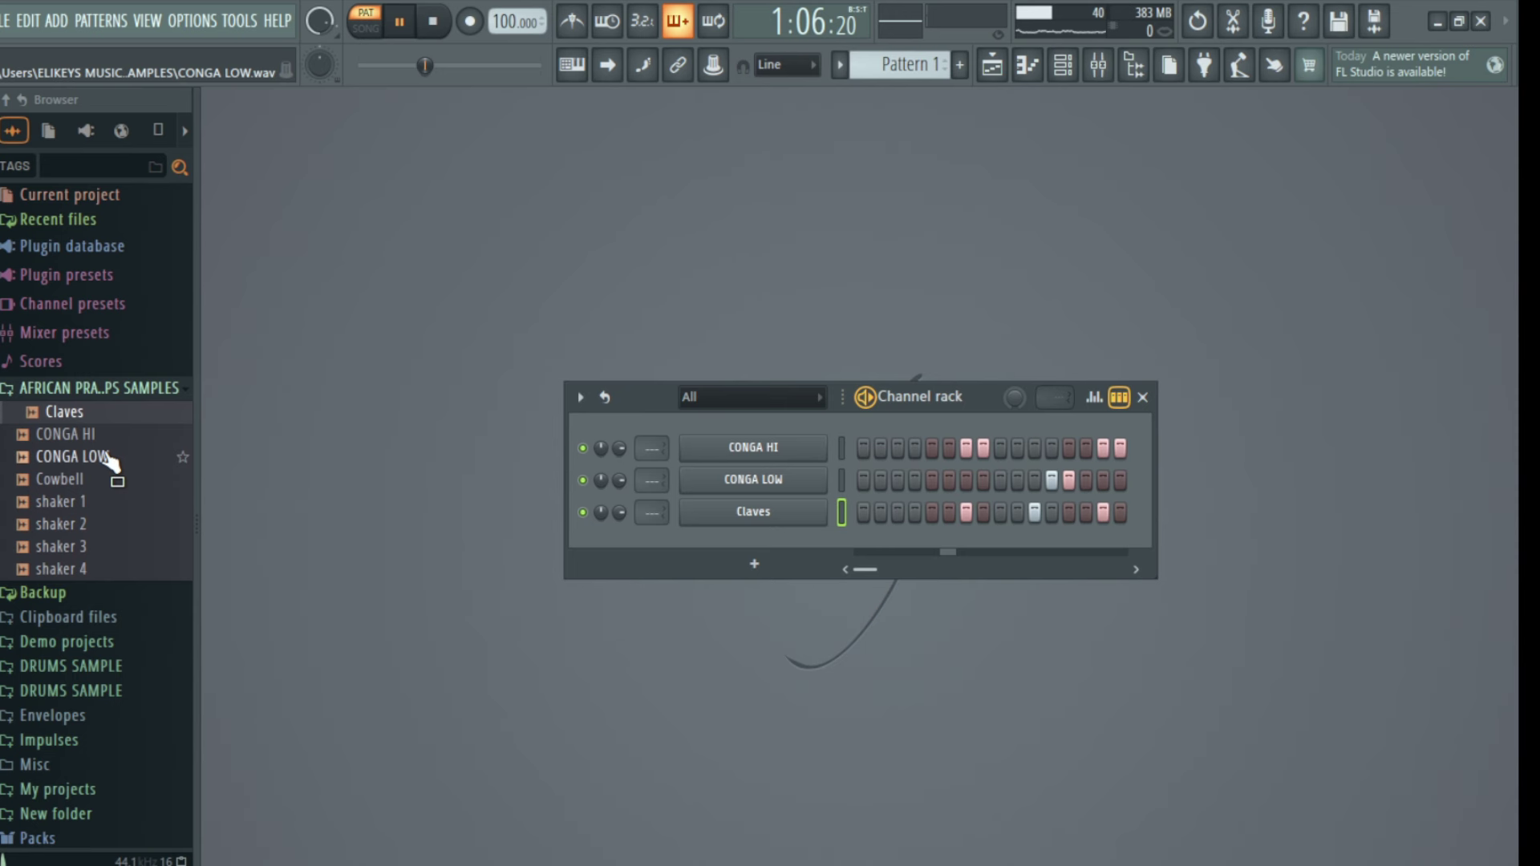
key("space")
Step: Add the Cowbell sample as a new channel, program hits on steps 1, 4, 7, 11 and 13, and play the pattern
left_click_drag(90, 481, 750, 534)
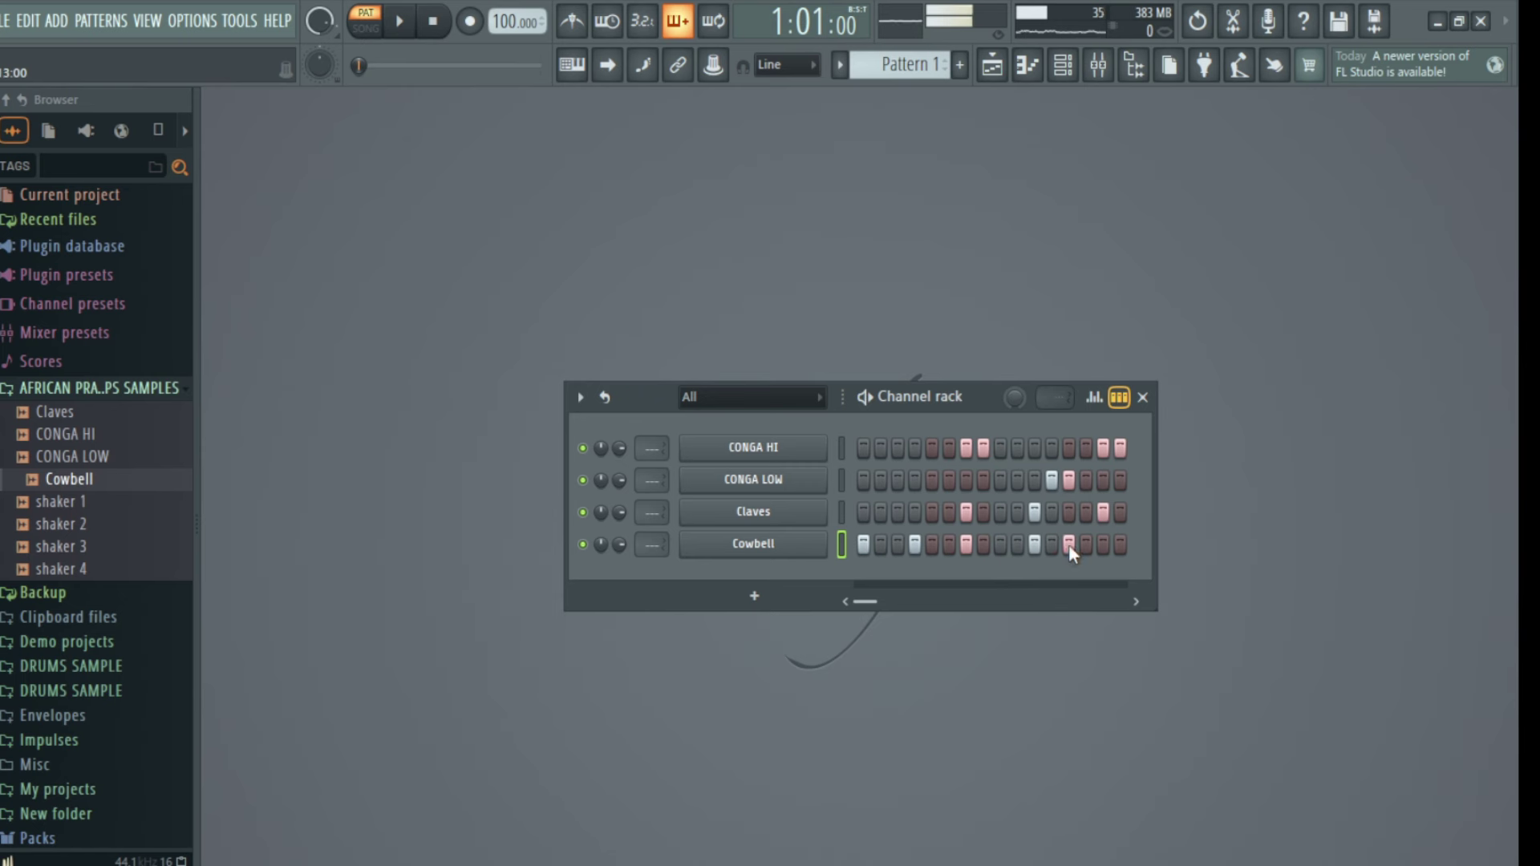
key("space")
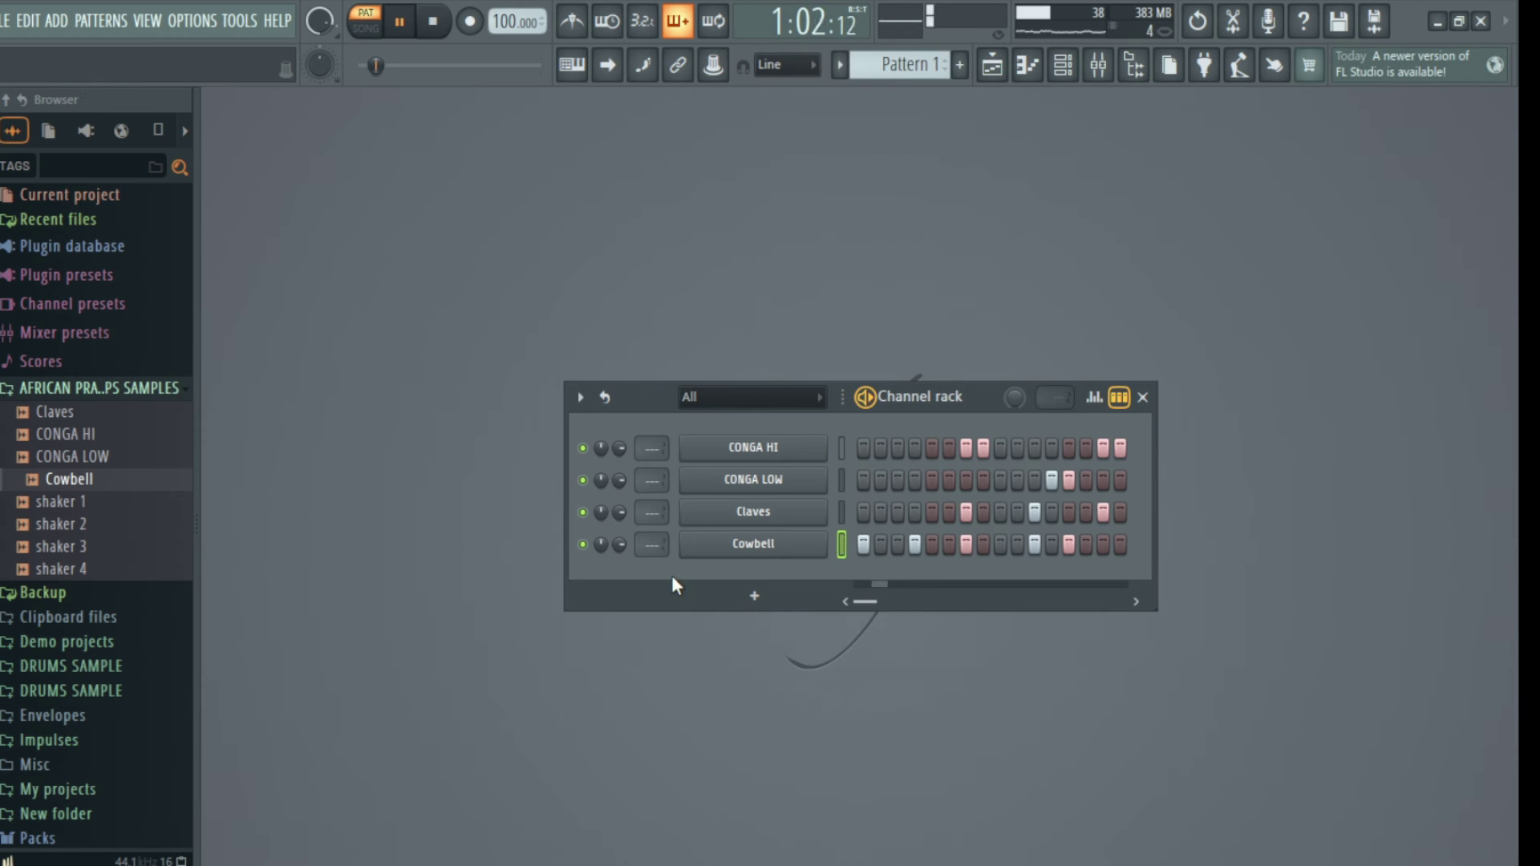
key("space")
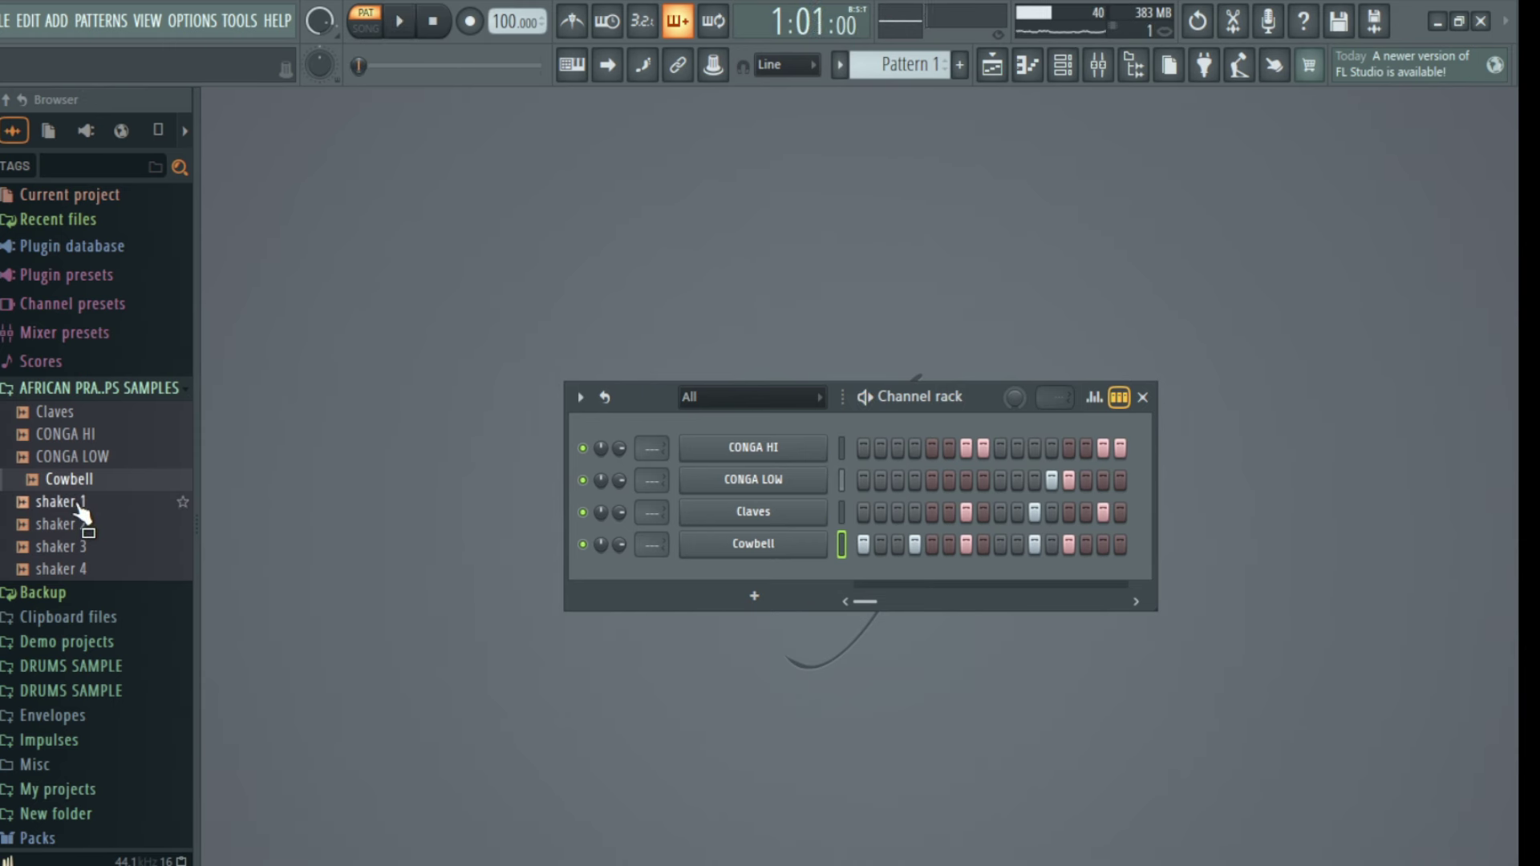
Step: Add the shaker 1 sample as a new channel, program hits on steps 1, 5, 9 and 13, and play the pattern
left_click_drag(80, 505, 791, 566)
key("space")
key("space")
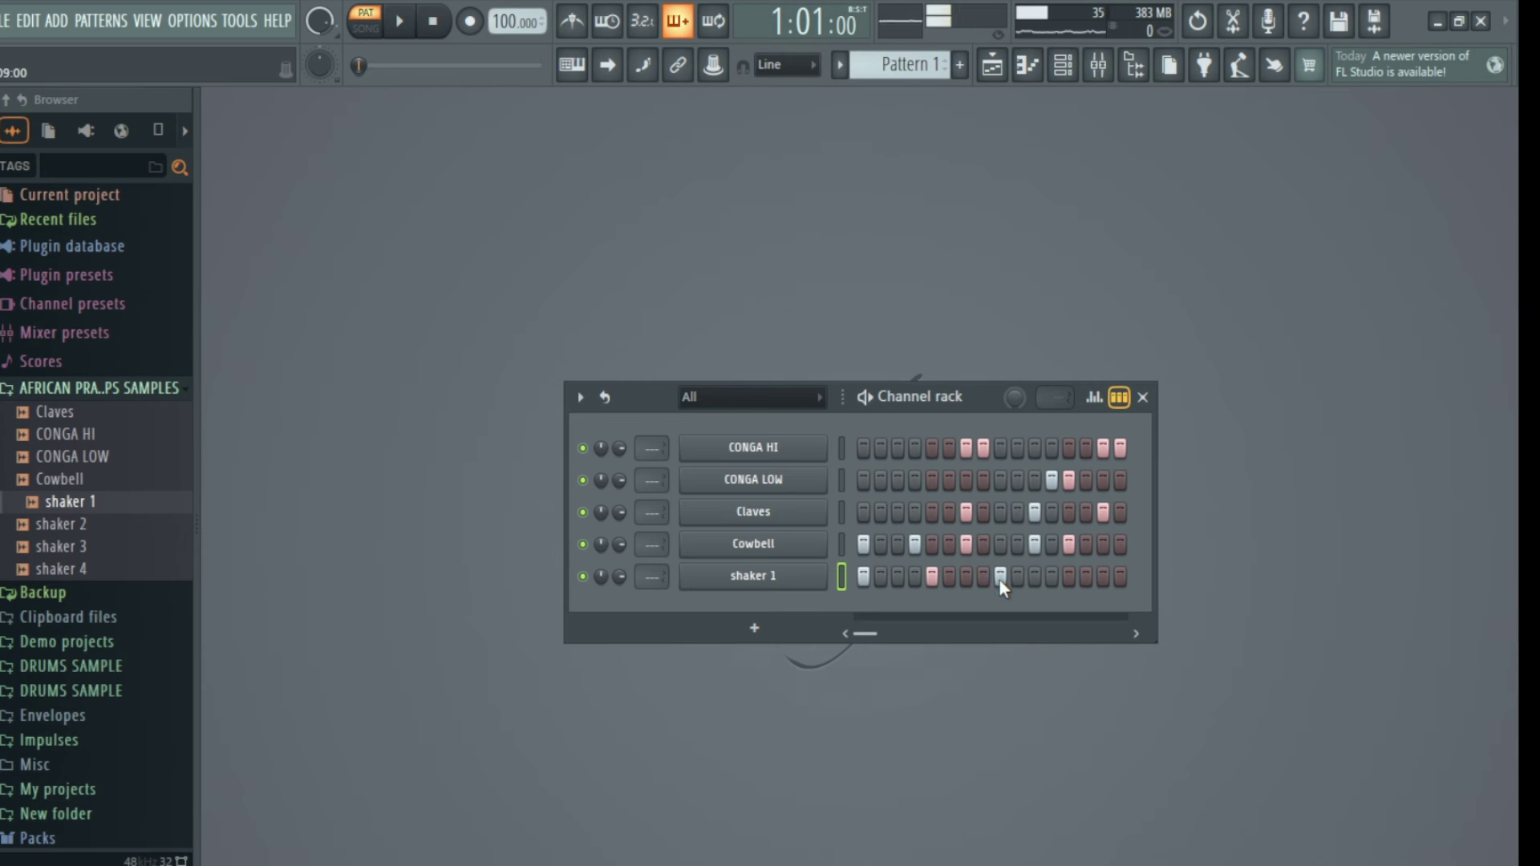
key("space")
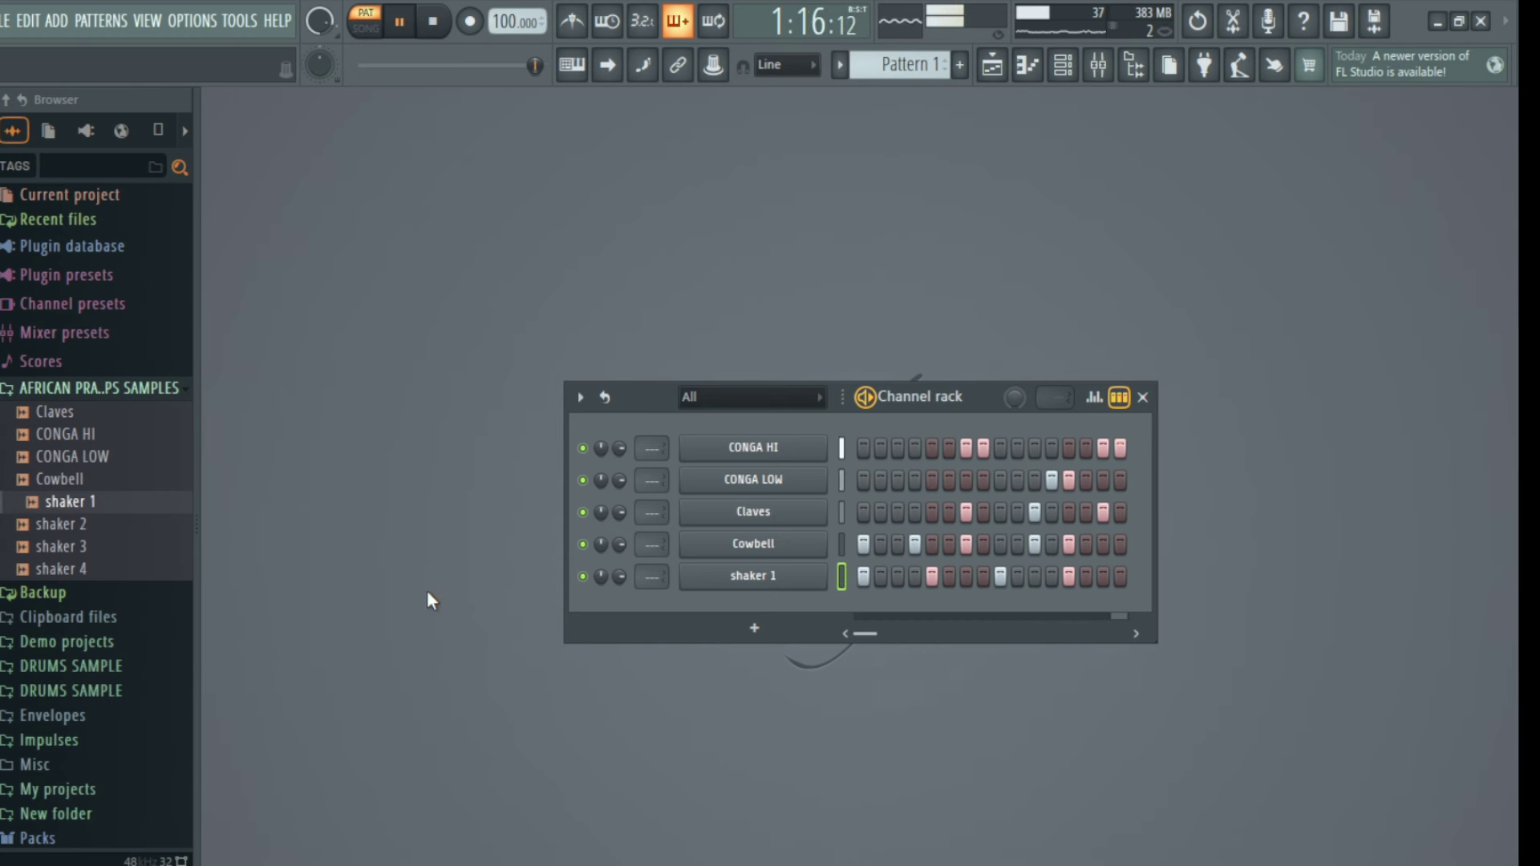
Step: Add the shaker 2 sample as a new channel, program hits on steps 2, 6, 10 and 14, and play the pattern
left_click_drag(93, 532, 783, 604)
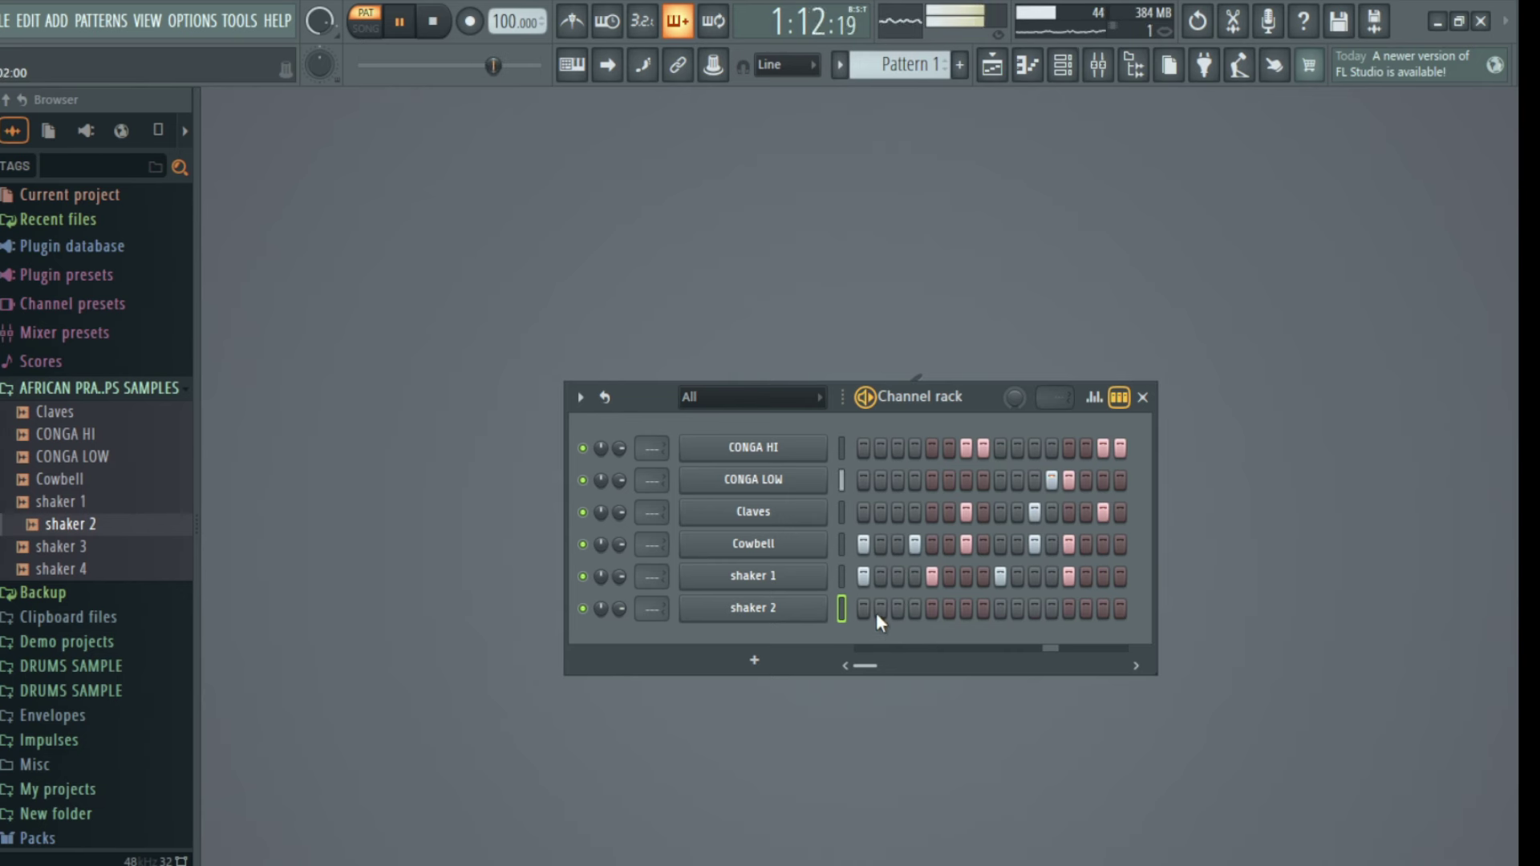
key("space")
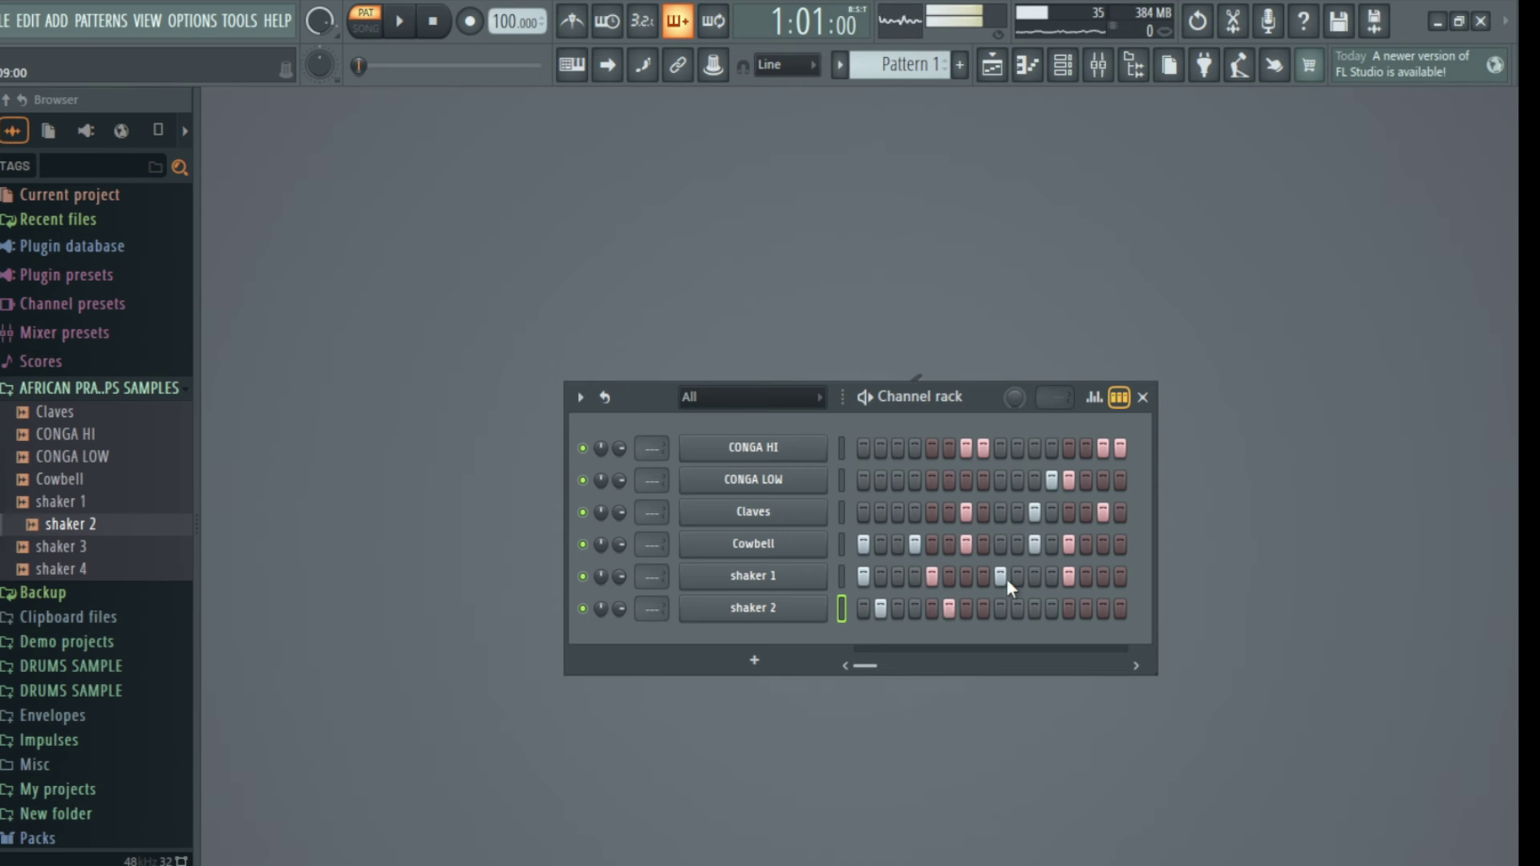
left_click(1083, 610)
key("space")
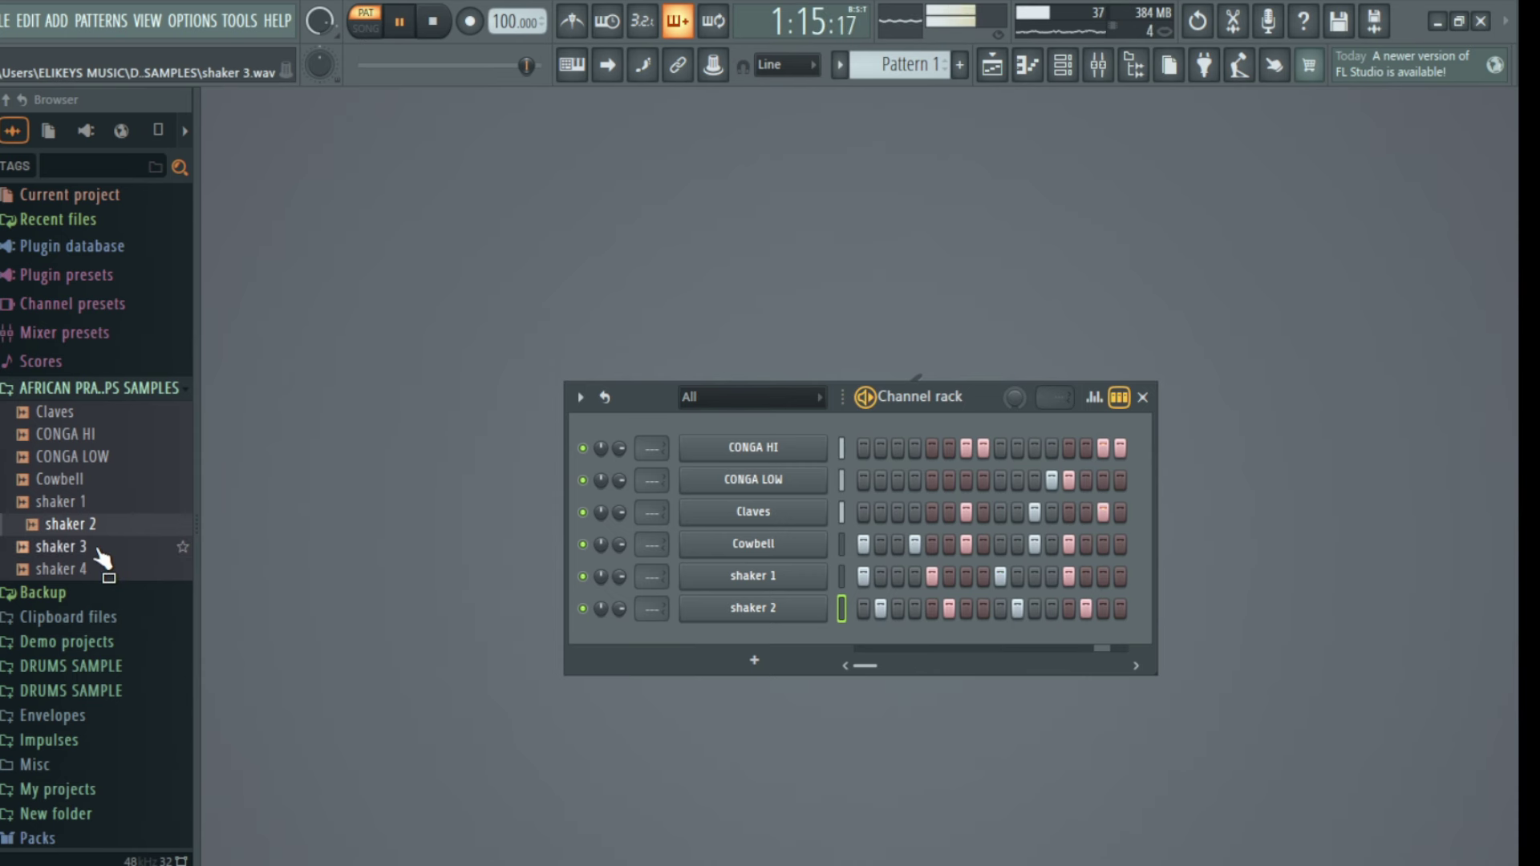
Step: Add the shaker 3 sample as a new channel, program hits on steps 3, 7, 11 and 15, and play the pattern
key("space")
left_click_drag(93, 548, 754, 629)
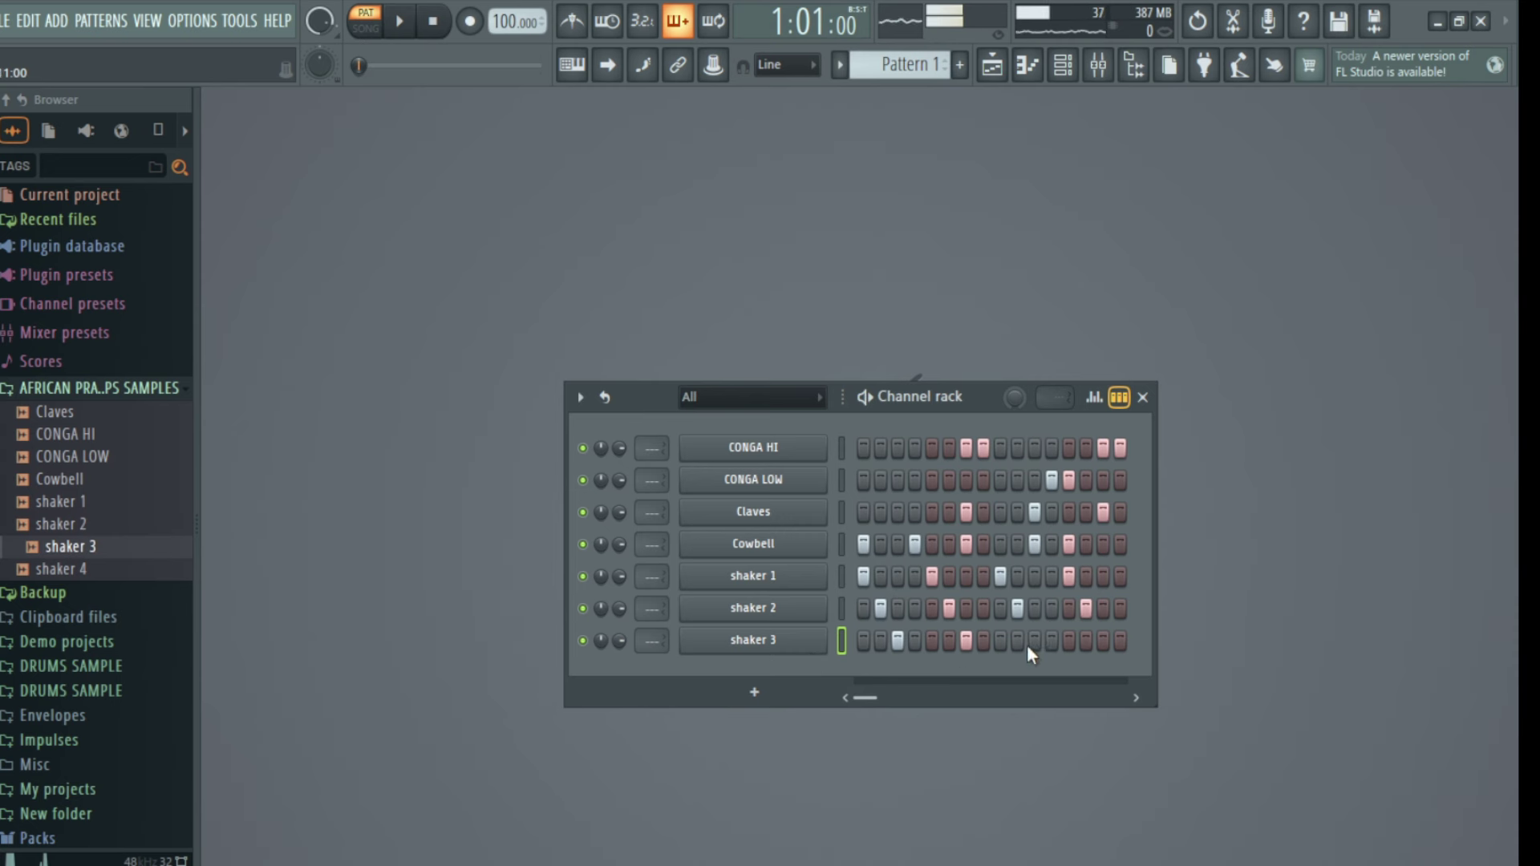
key("space")
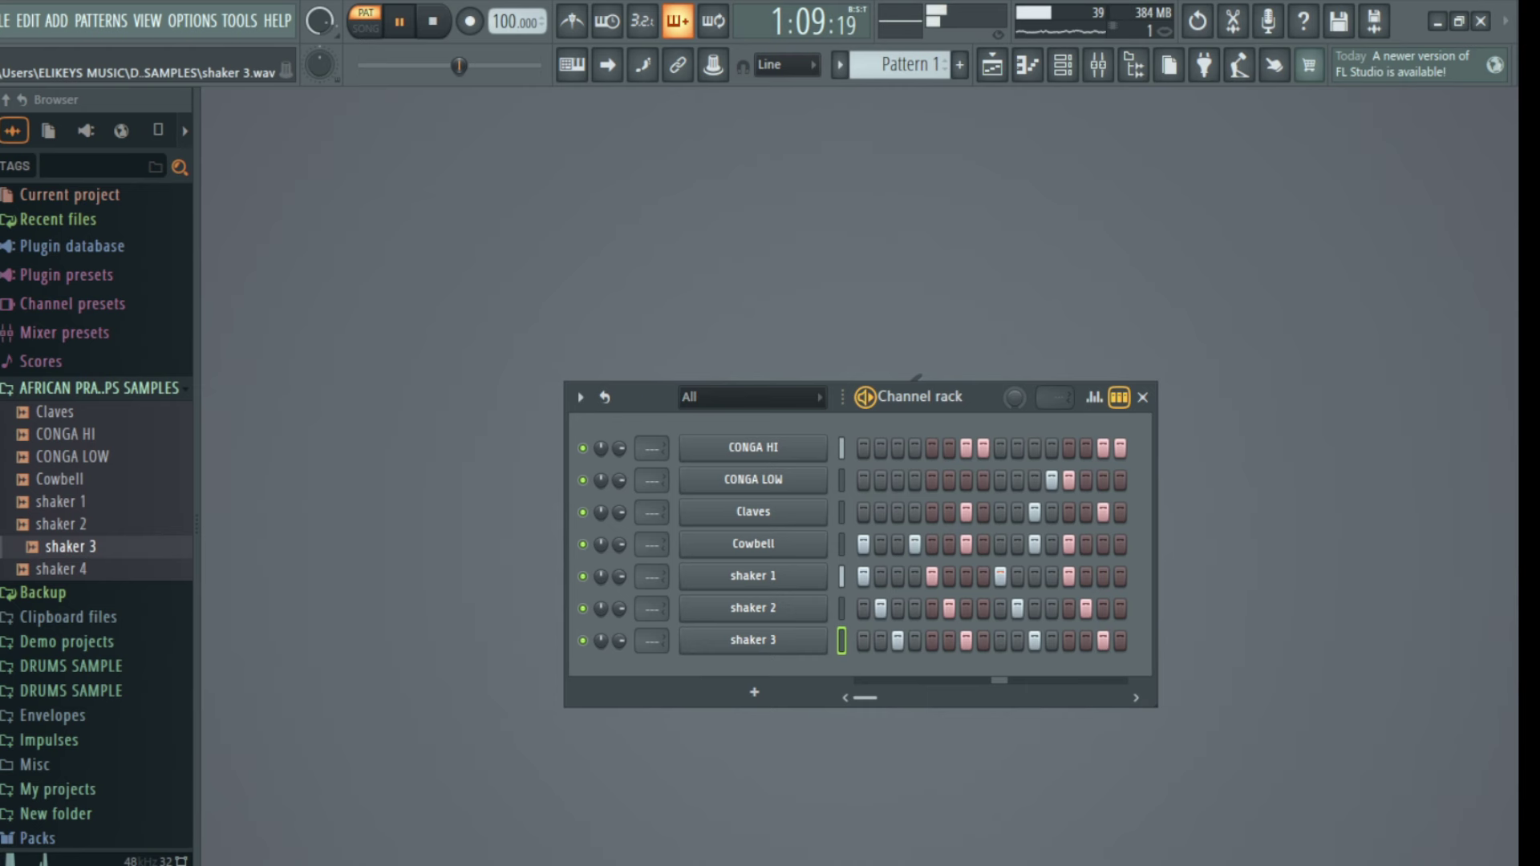
Step: Add the shaker 4 sample as a new channel, program hits on steps 4, 8, 12 and 16, and play the pattern
left_click_drag(92, 571, 768, 658)
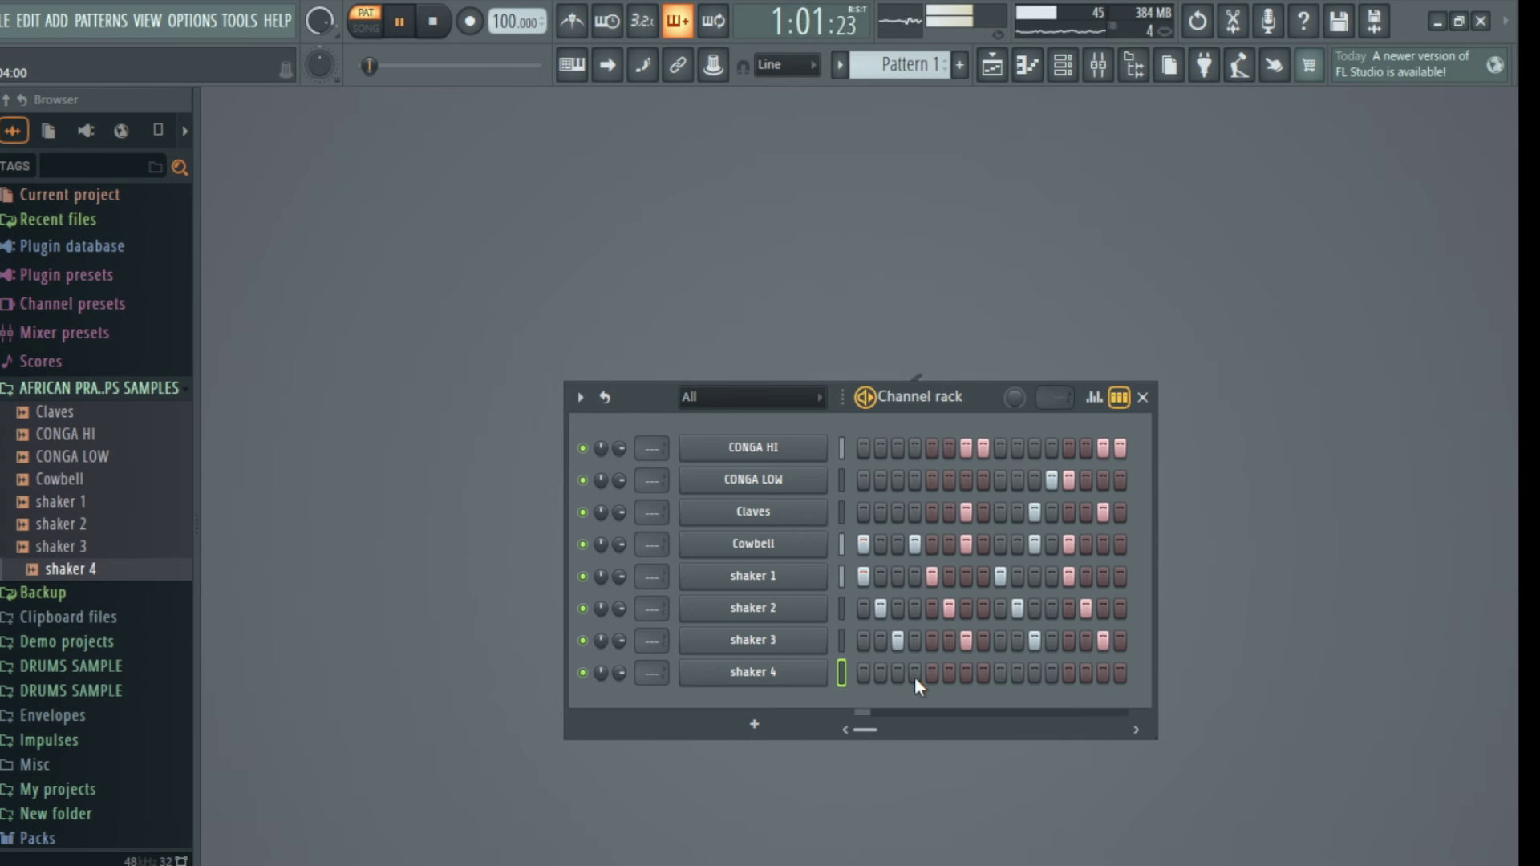
key("space")
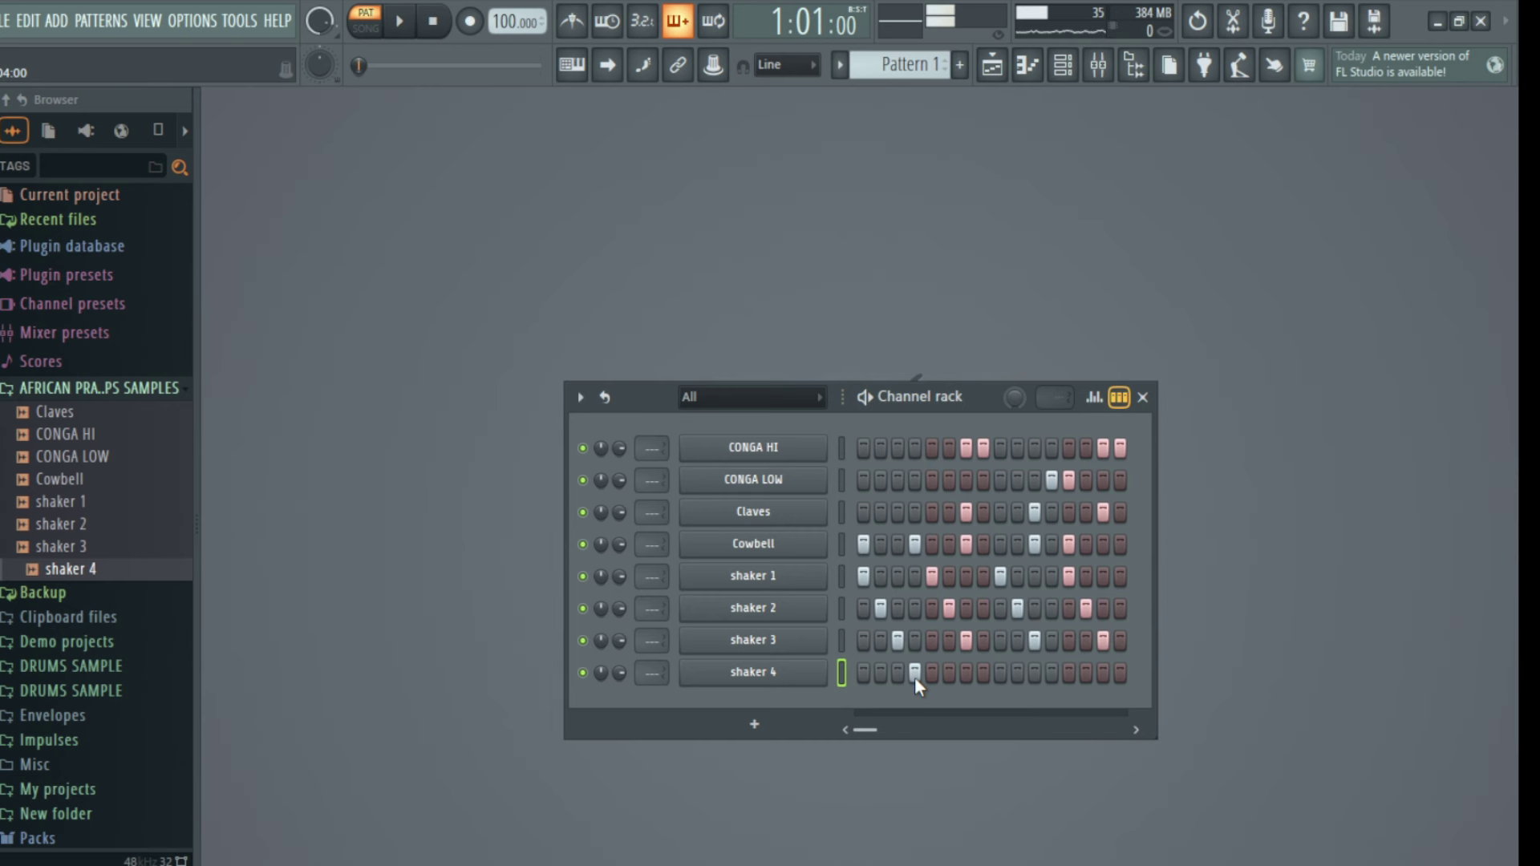
left_click(1054, 676)
left_click(1120, 679)
key("space")
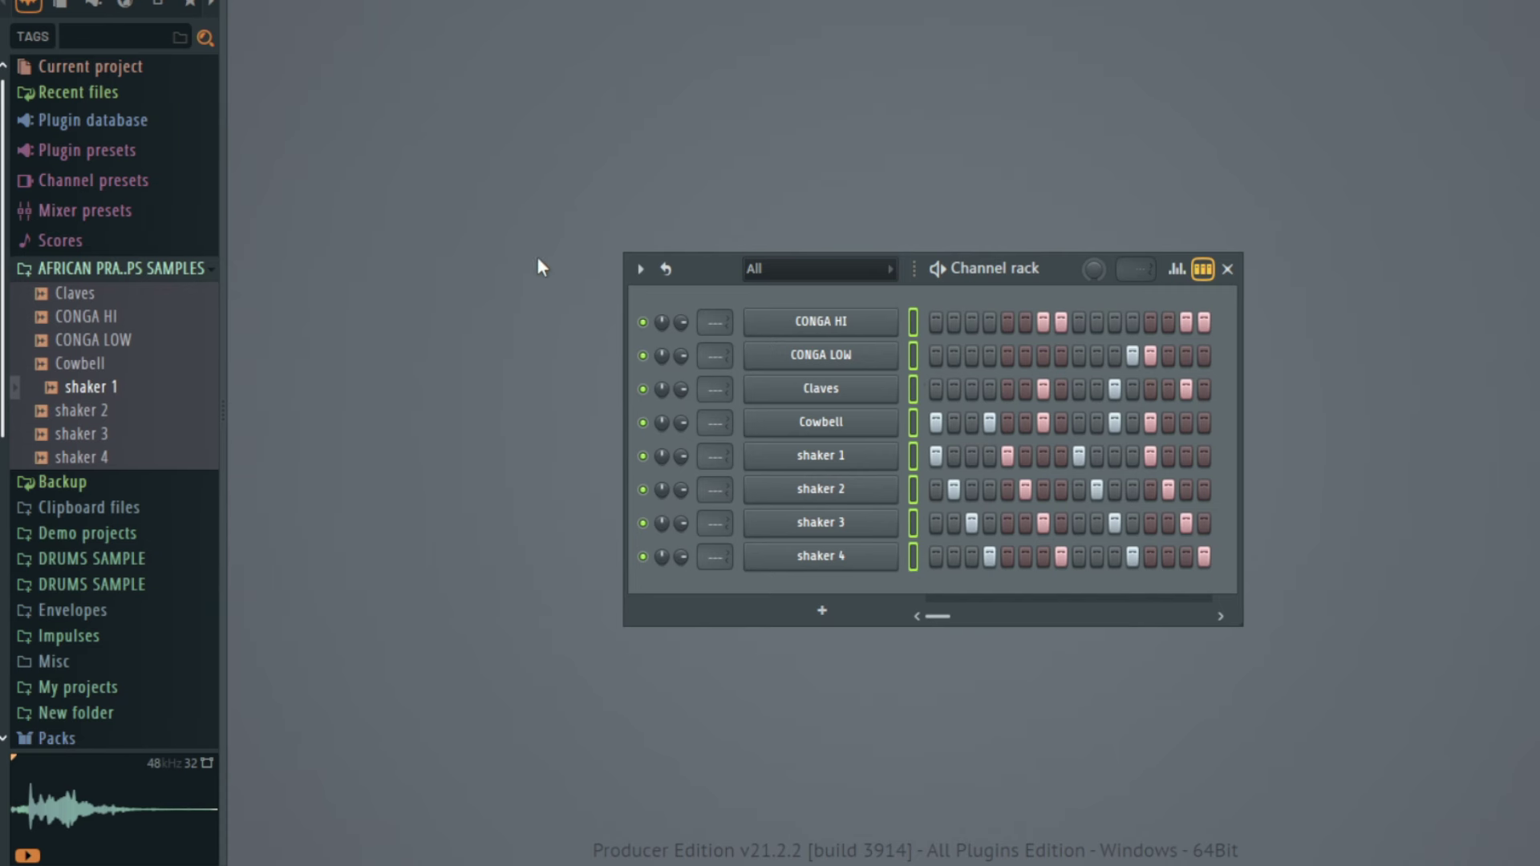
Step: Apply random colors to all eight selected channels in the channel rack
left_click(639, 269)
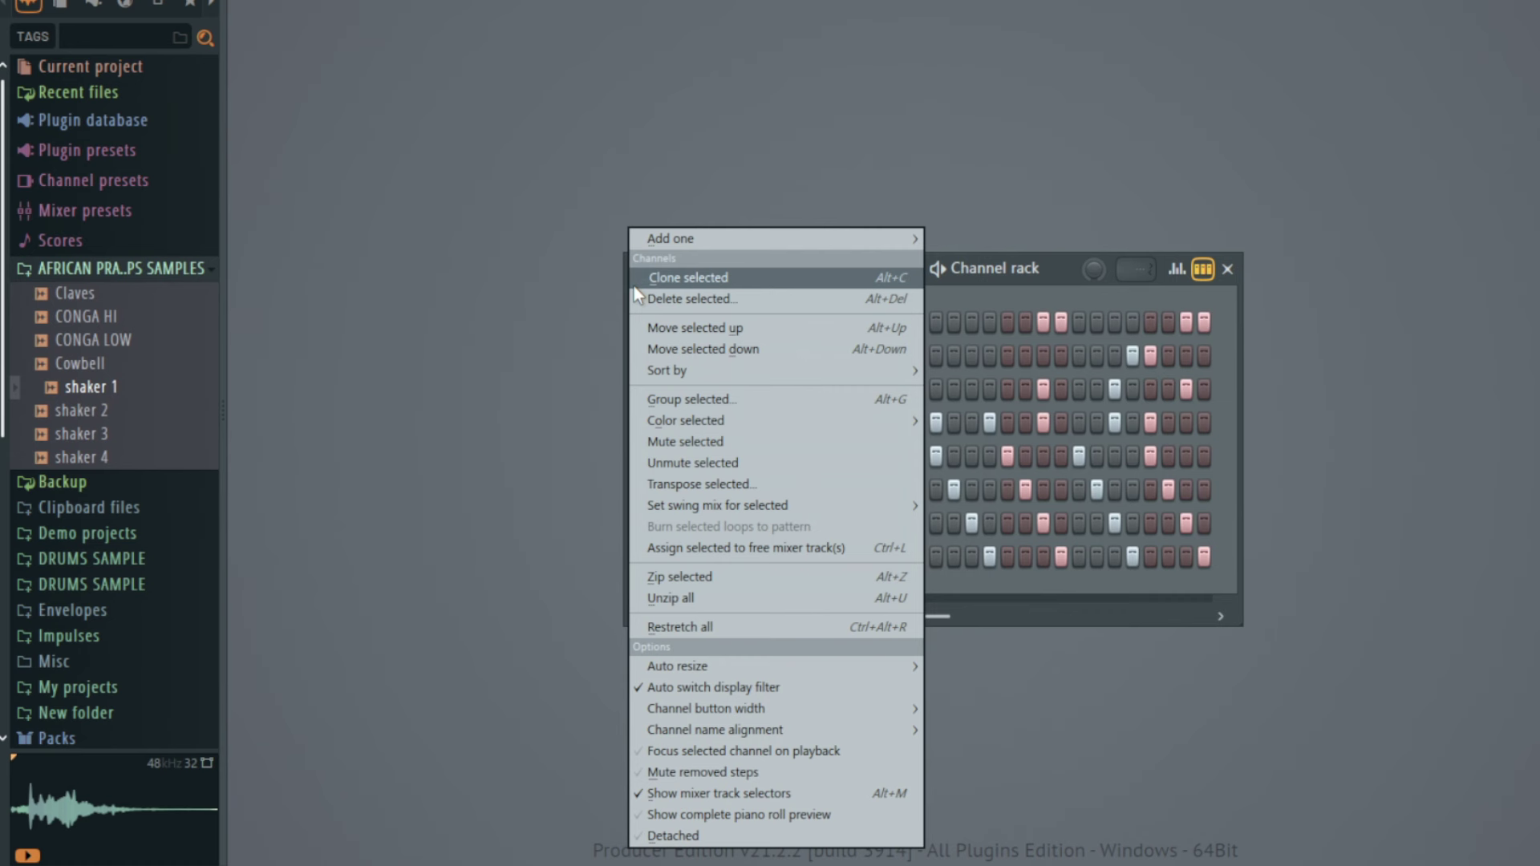
mouse_move(855, 417)
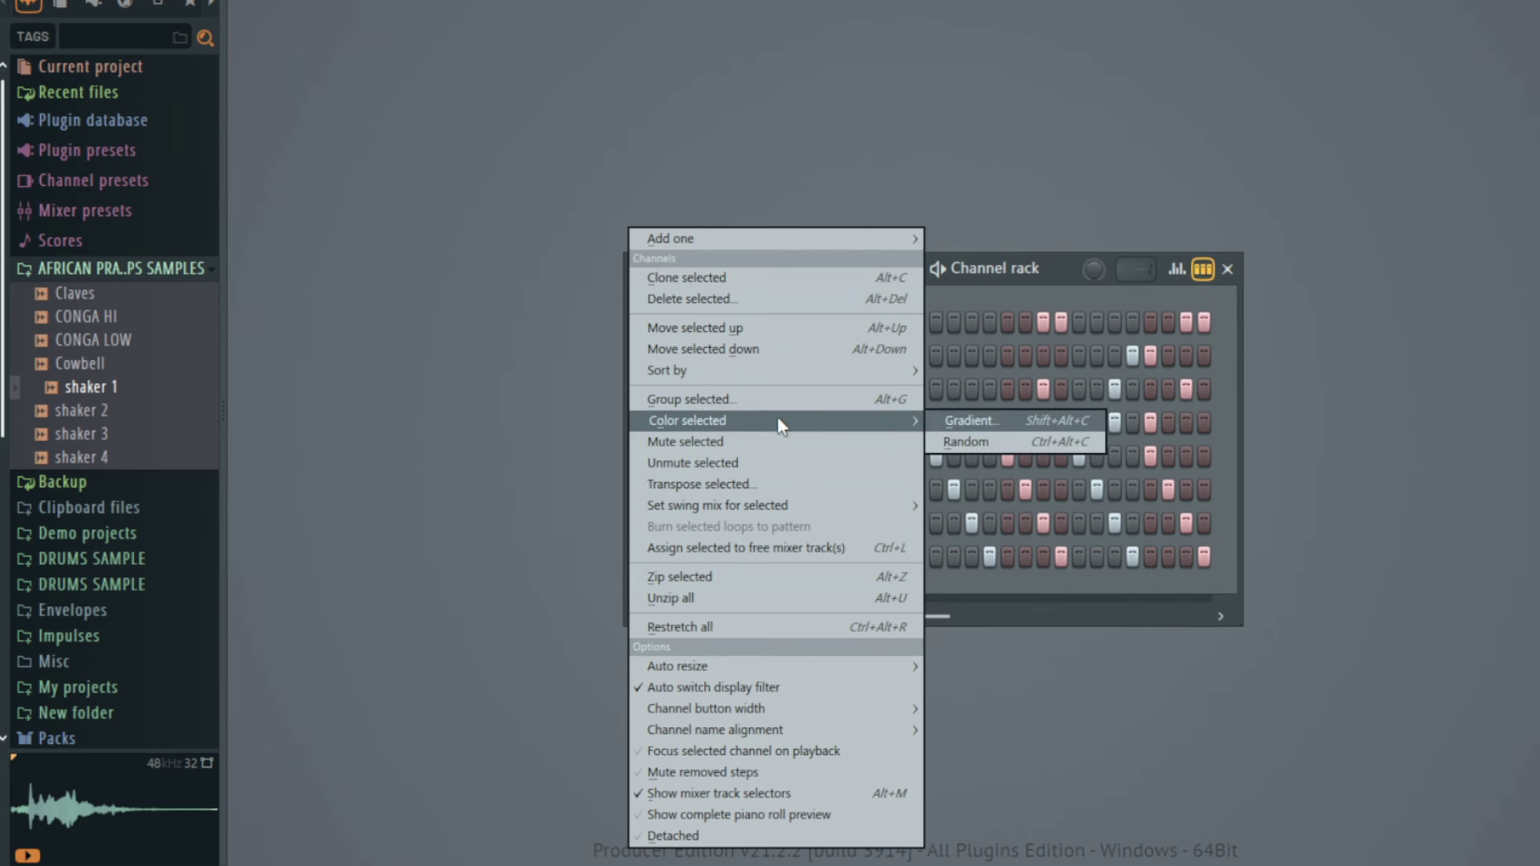
left_click(1008, 441)
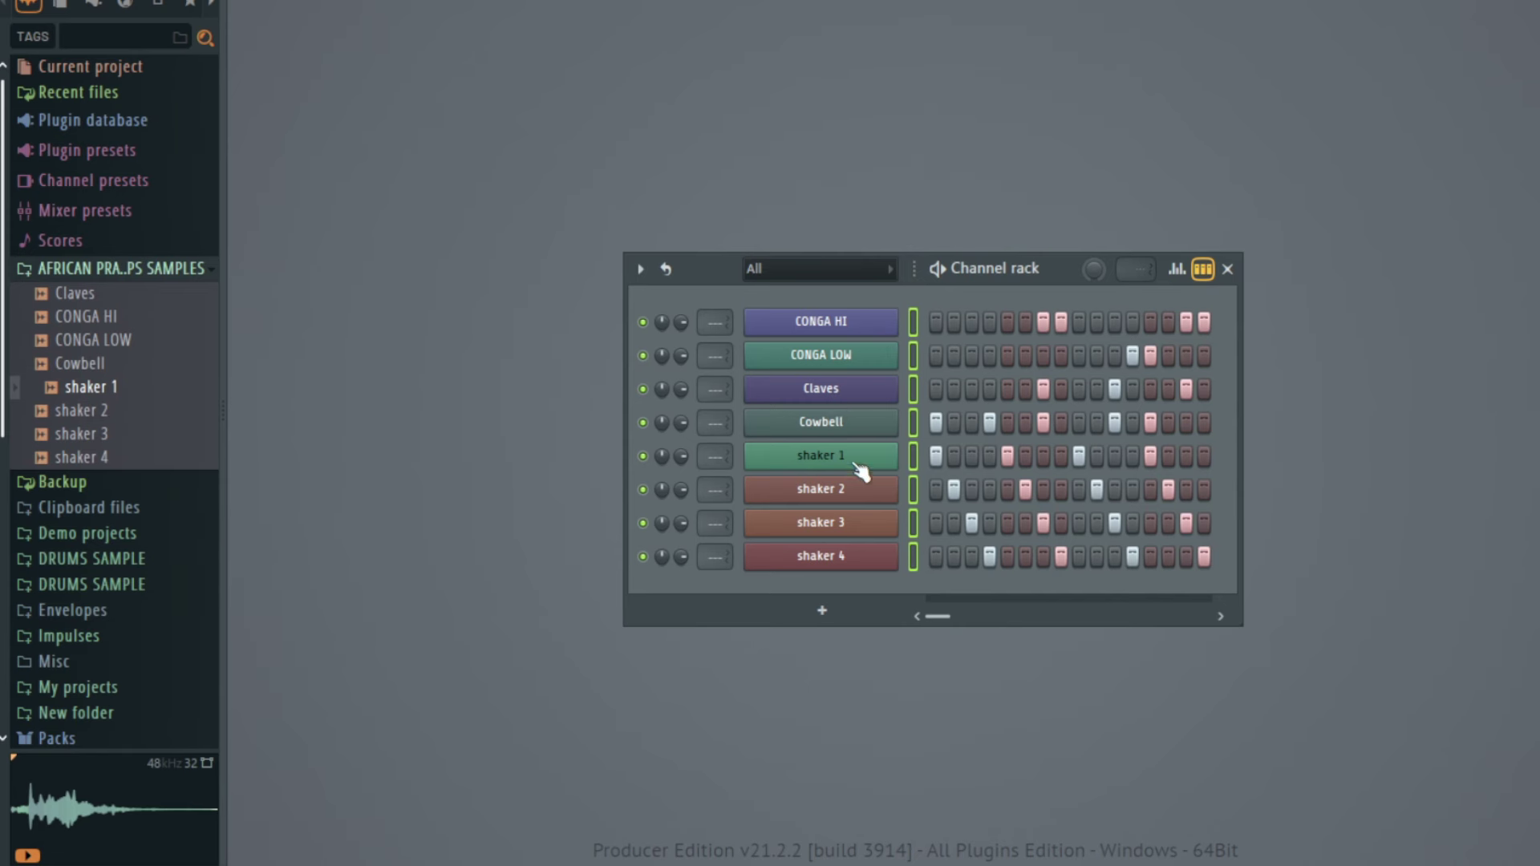
Step: Assign the eight selected channels to free mixer tracks and move the channel rack clear of the mixer
left_click(641, 272)
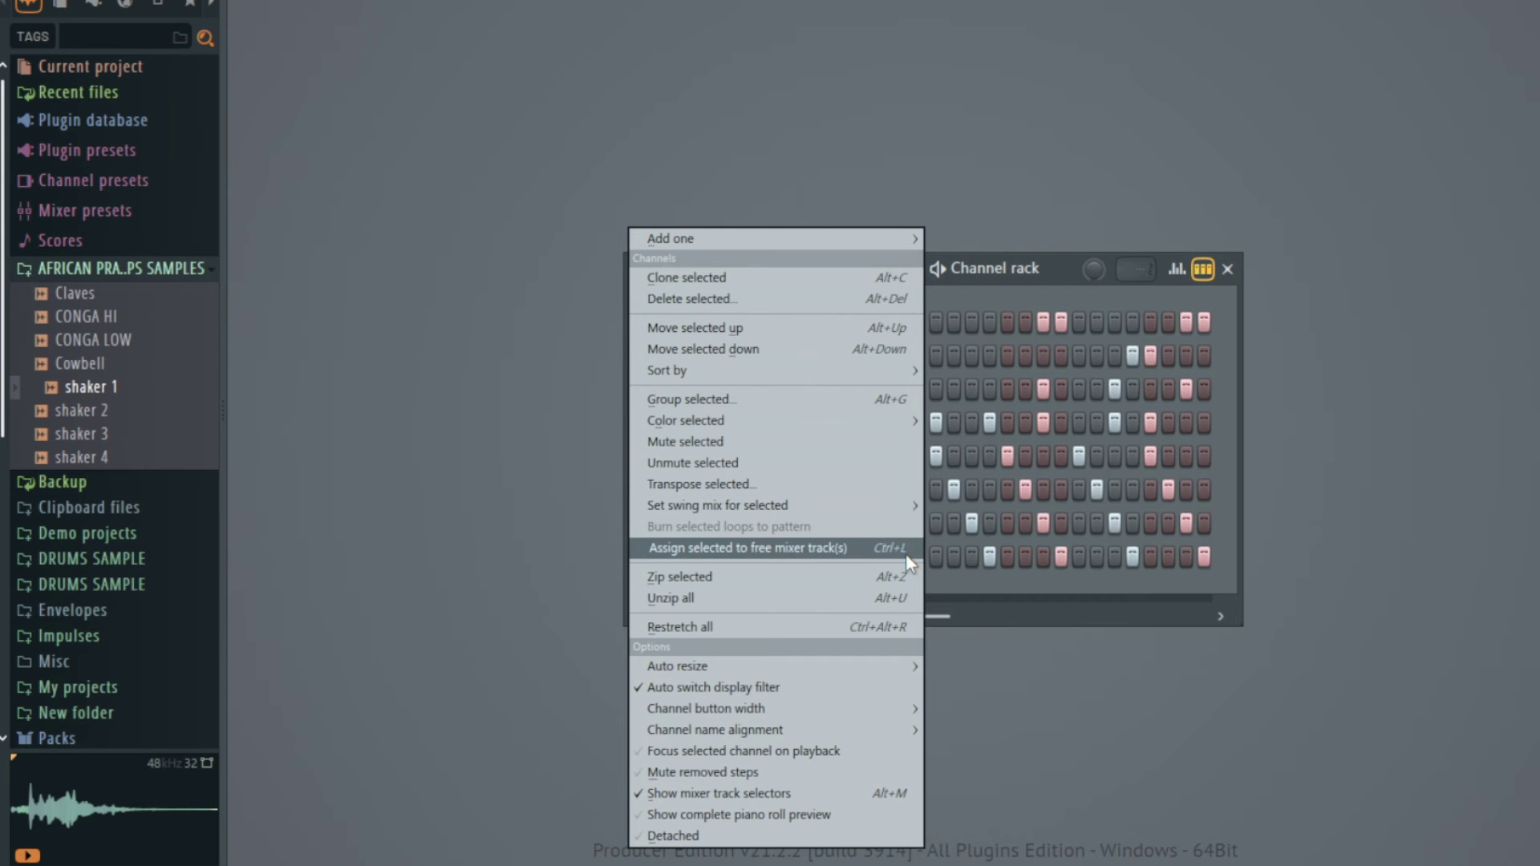
left_click(864, 549)
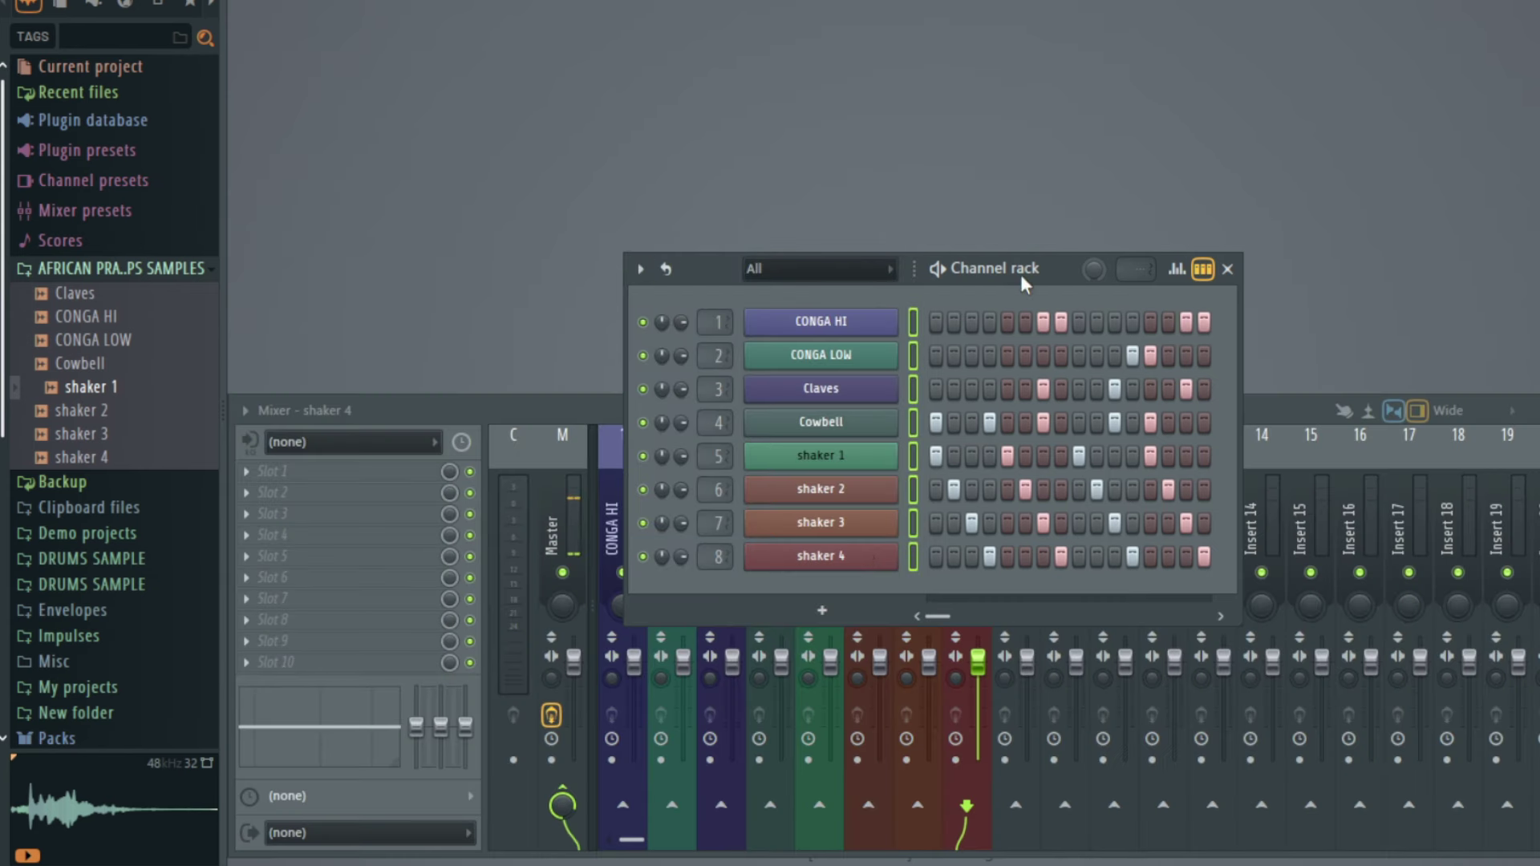
left_click_drag(1028, 271, 1040, 42)
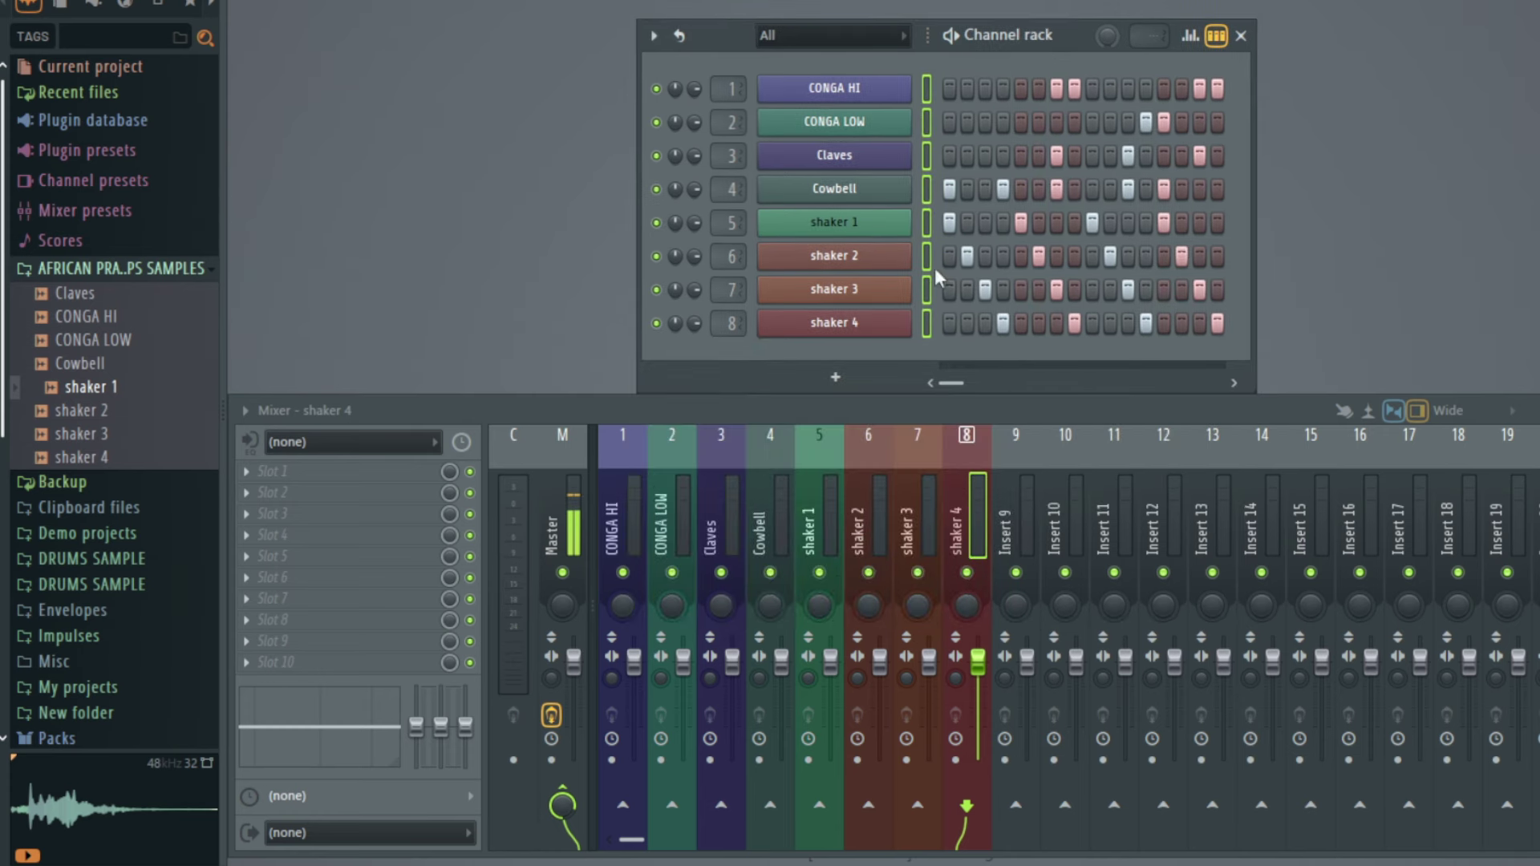
Step: Select mixer tracks 1 to 8, CONGA HI through shaker 4, and route them only to Insert 10
left_click(621, 496)
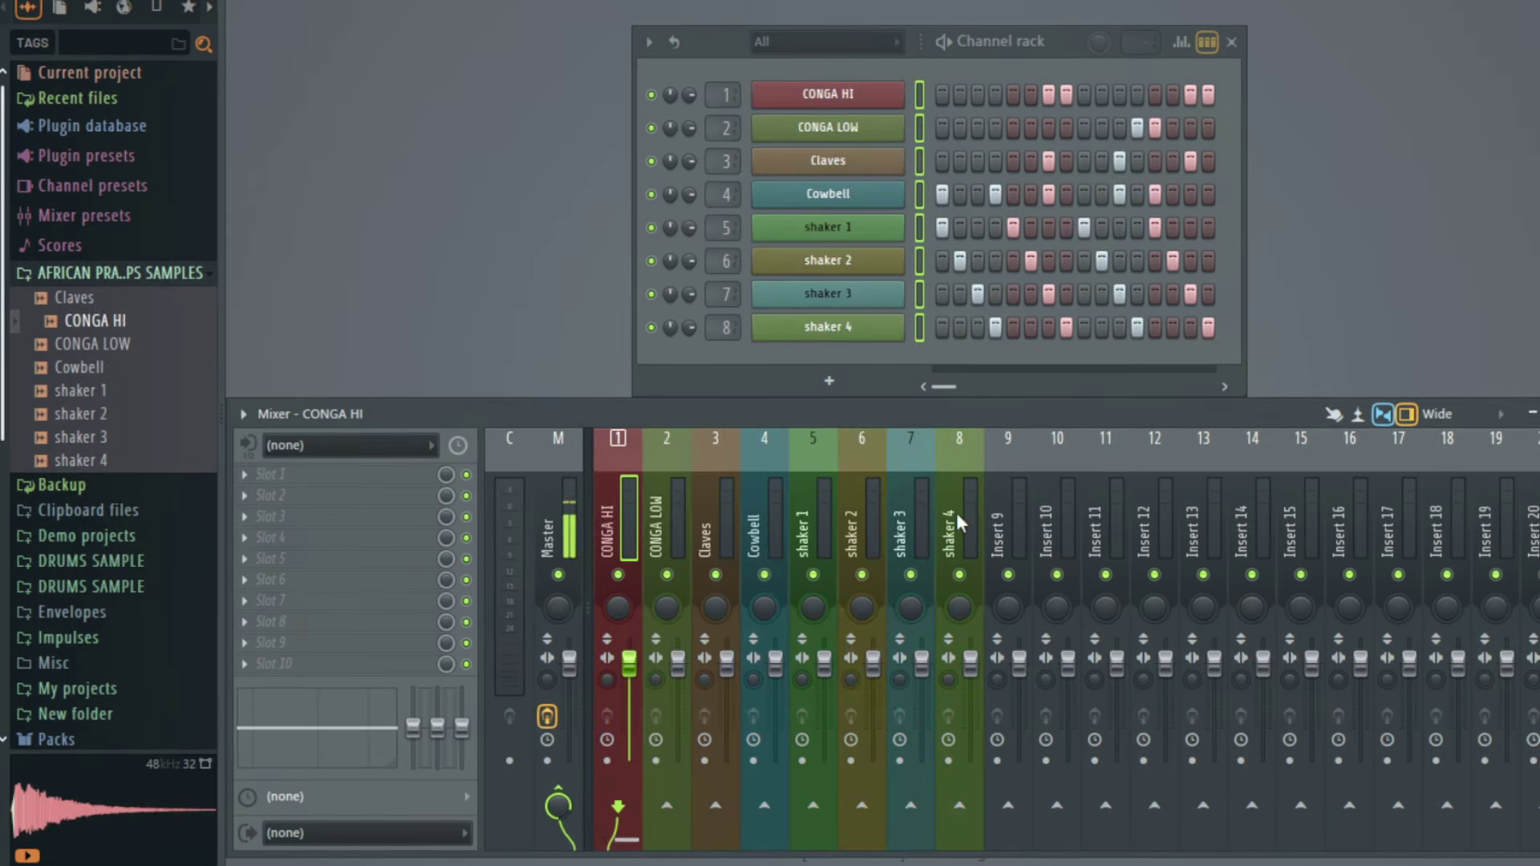
left_click(653, 521, "ctrl")
left_click_drag(708, 499, 955, 498)
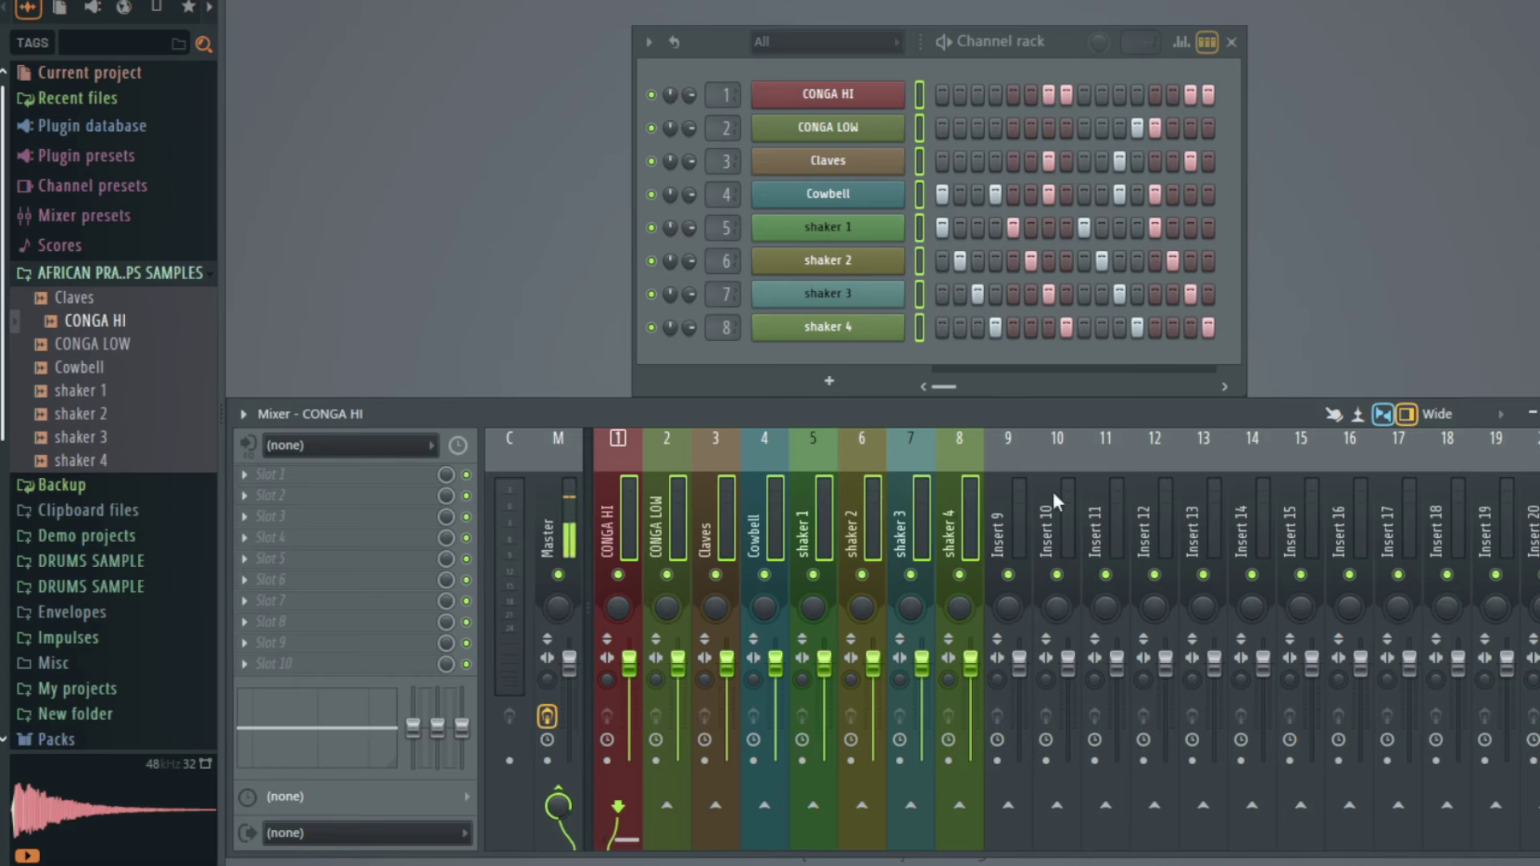
right_click(1062, 814)
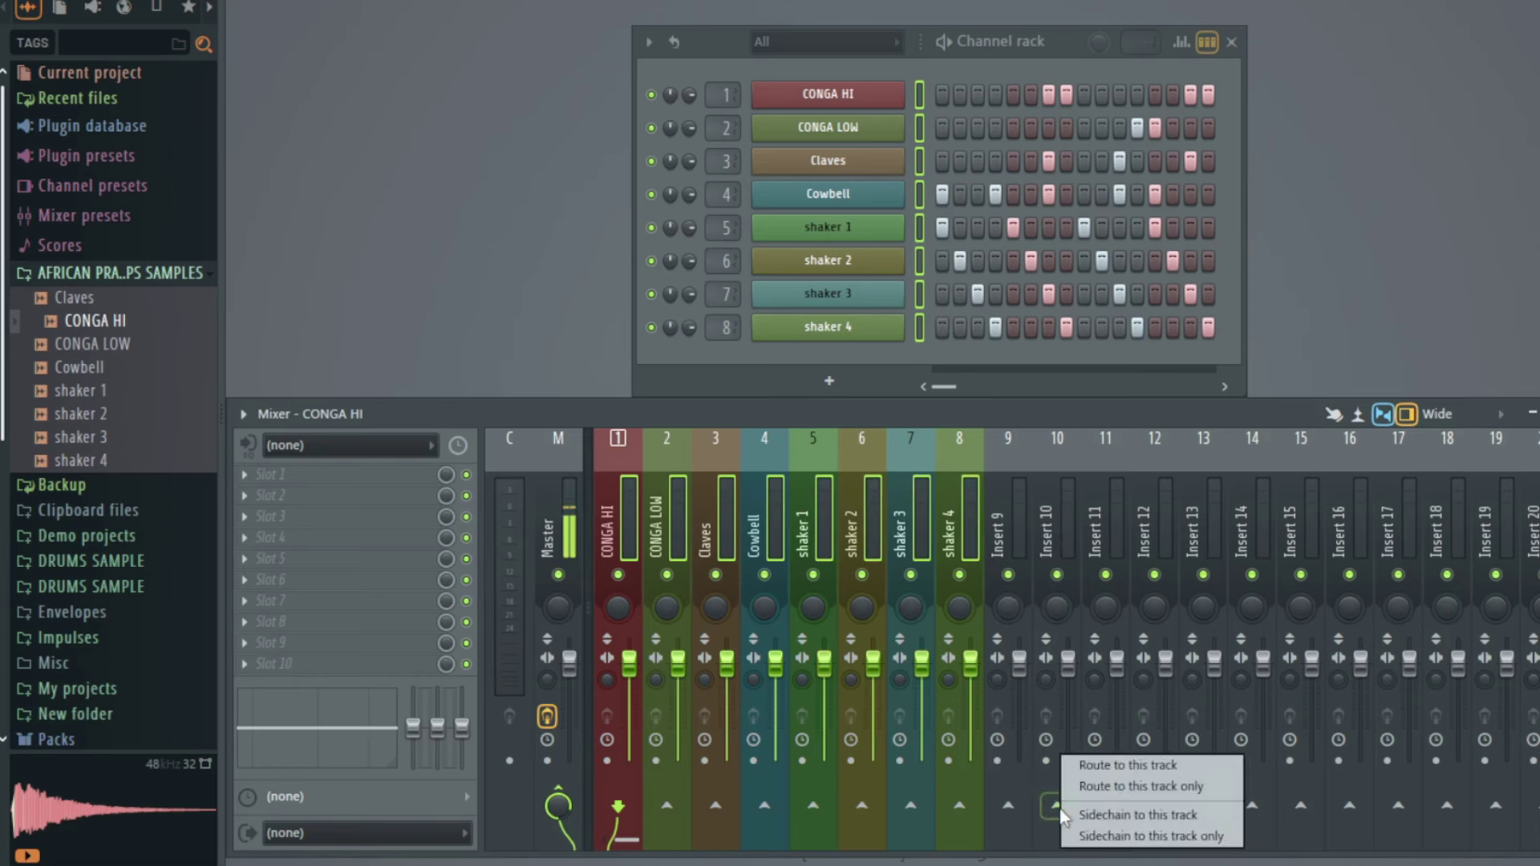
left_click(1105, 788)
left_click(1062, 508)
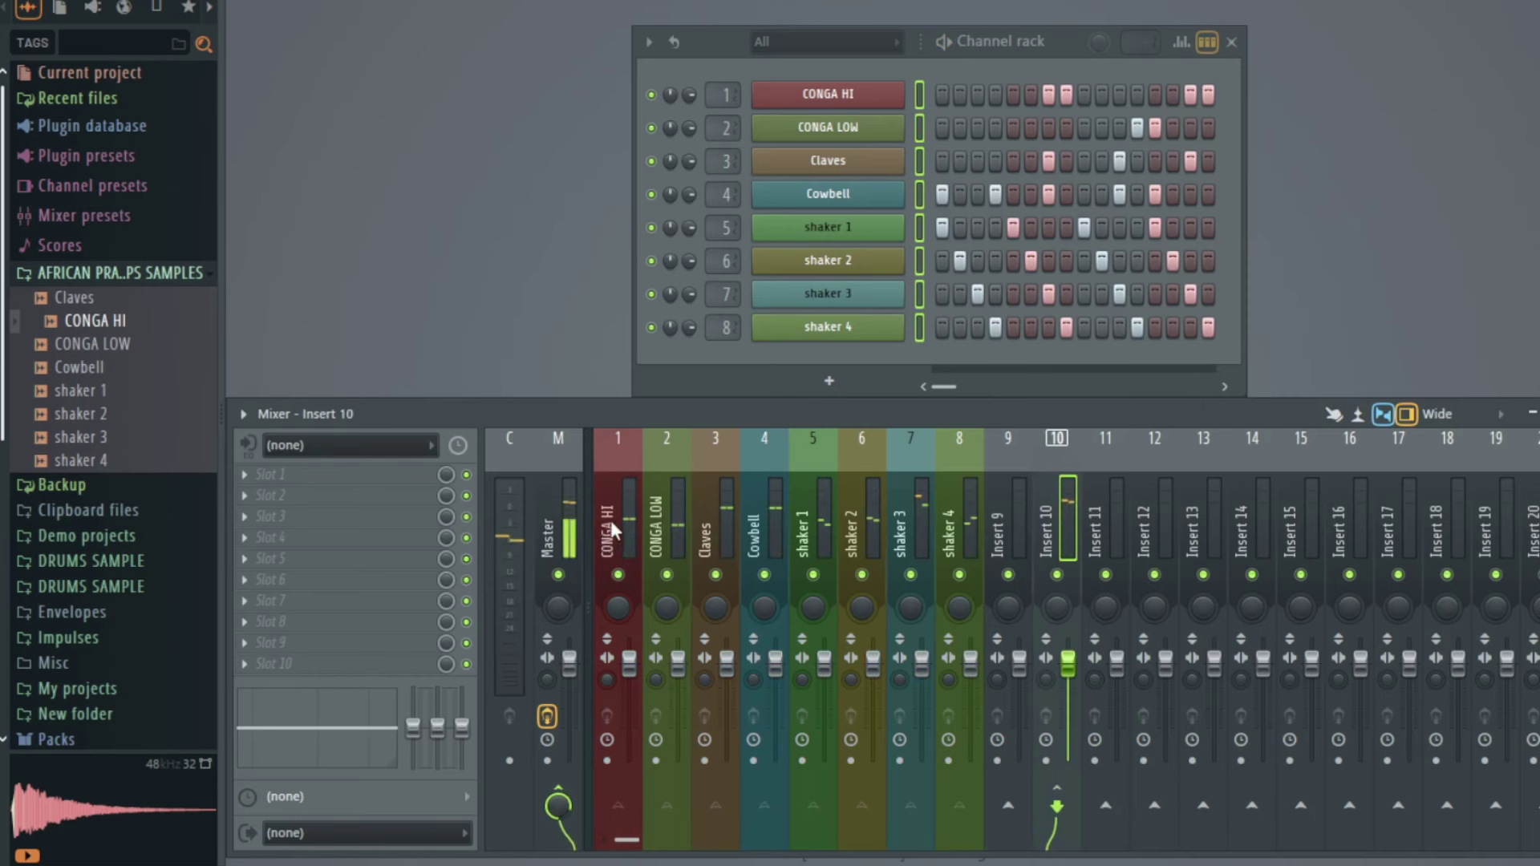
left_click(711, 512)
left_click(812, 512)
left_click(905, 512)
left_click(958, 512)
Step: Rename the Insert 10 mixer track as Loops Group
left_click(1086, 507)
left_click(1072, 504)
right_click(1062, 500)
left_click(1149, 229)
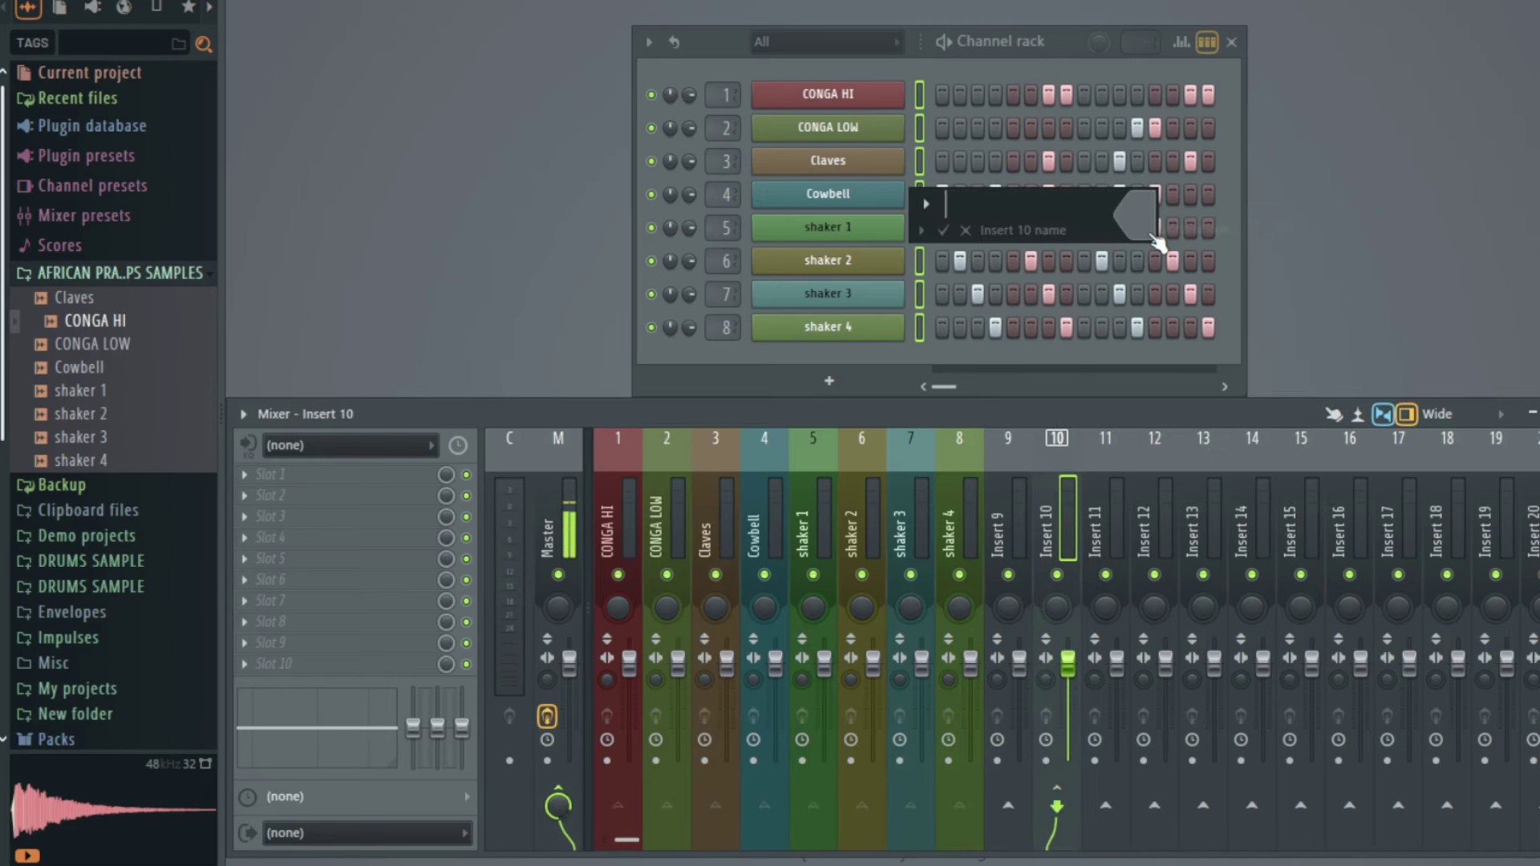
type("Loops Group")
key("Return")
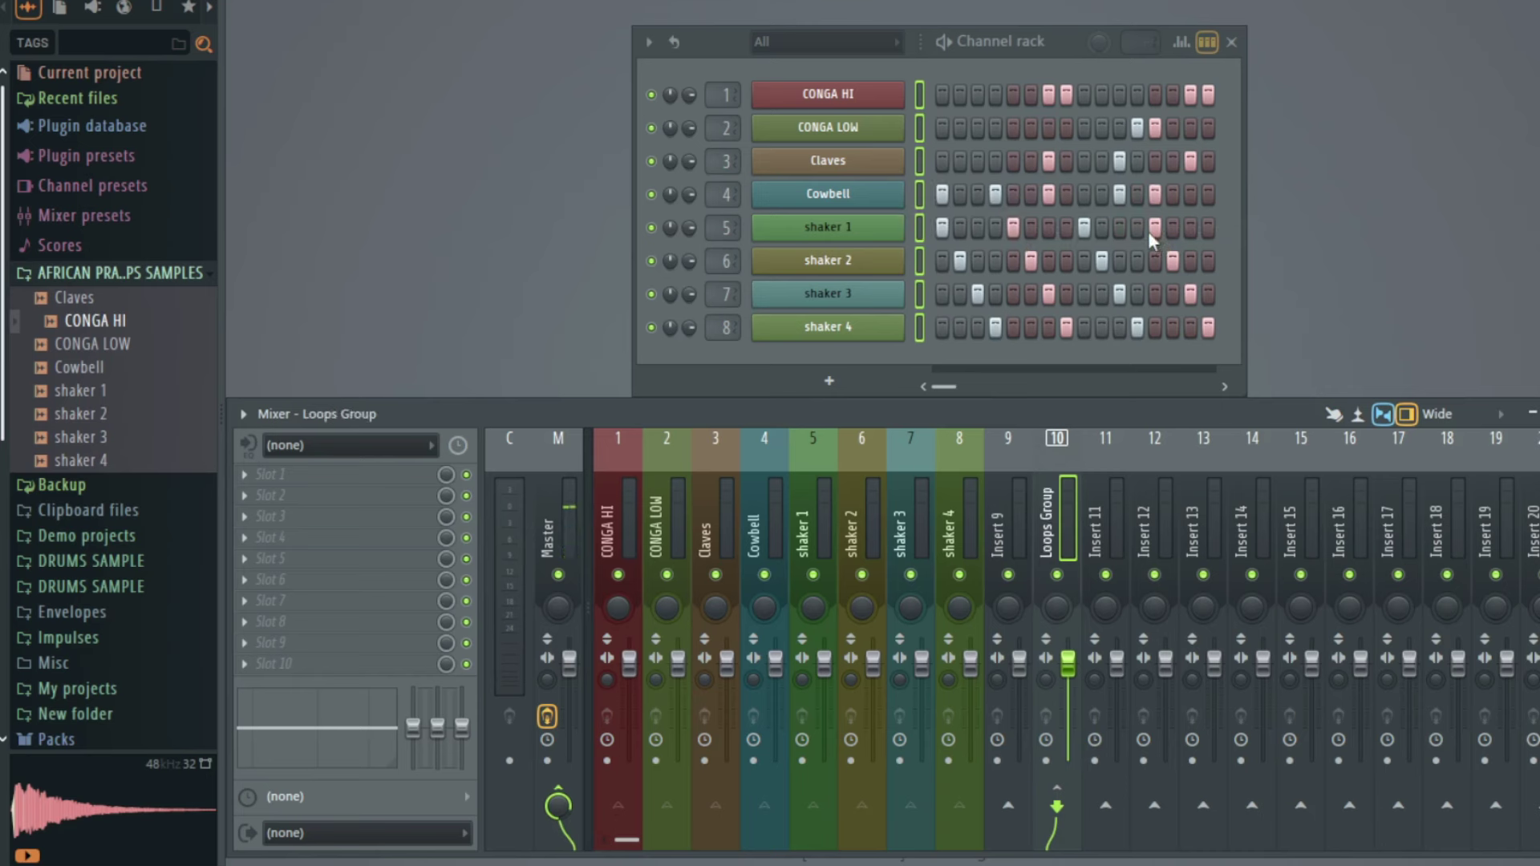
Step: Color the Loops Group mixer track dark orchid (#B112C2)
right_click(1063, 490)
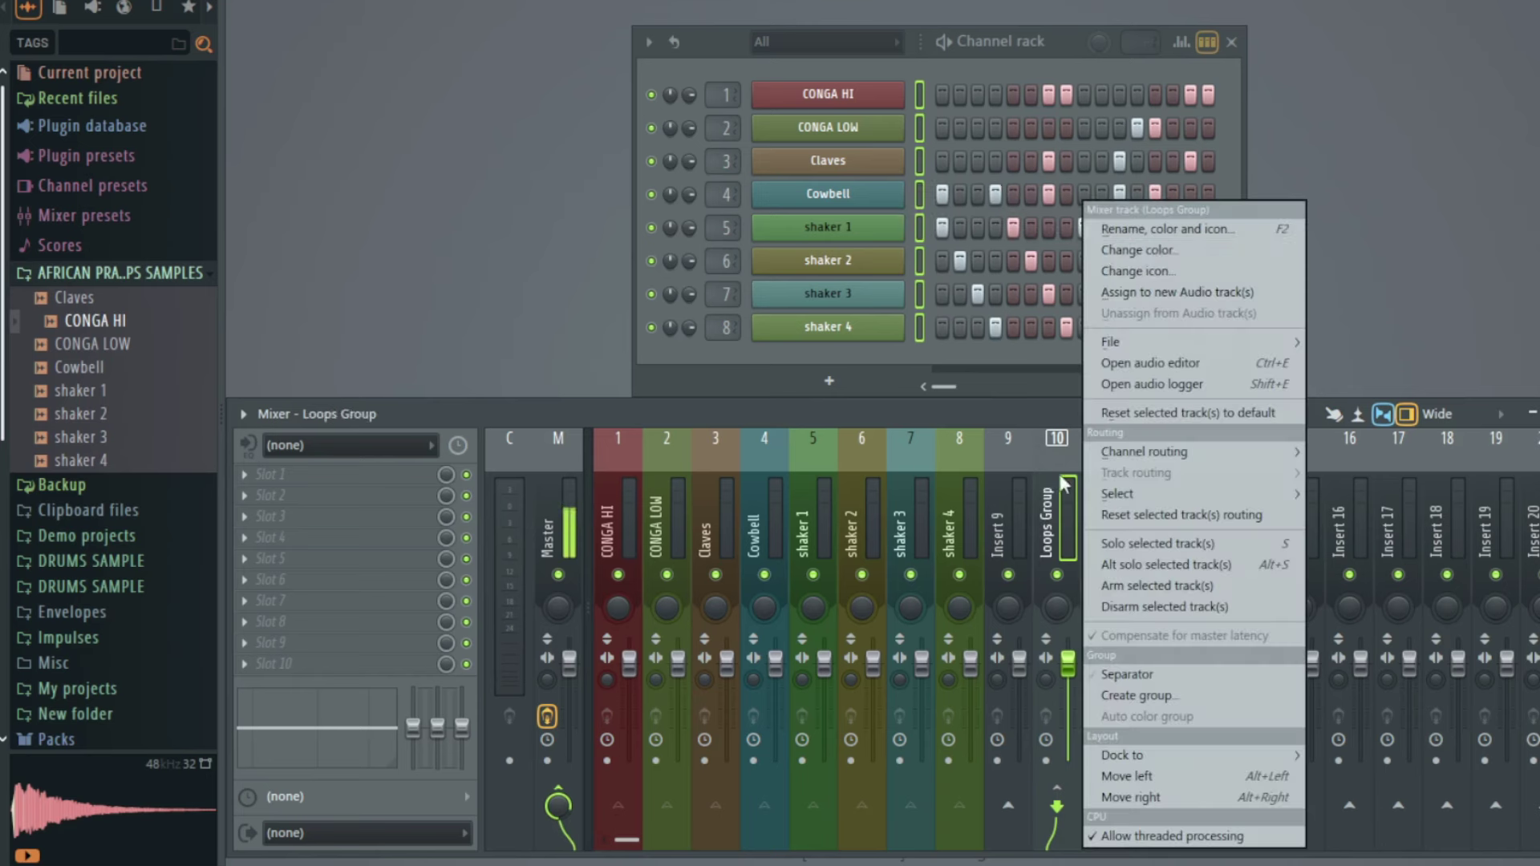
left_click(1104, 247)
left_click(1109, 343)
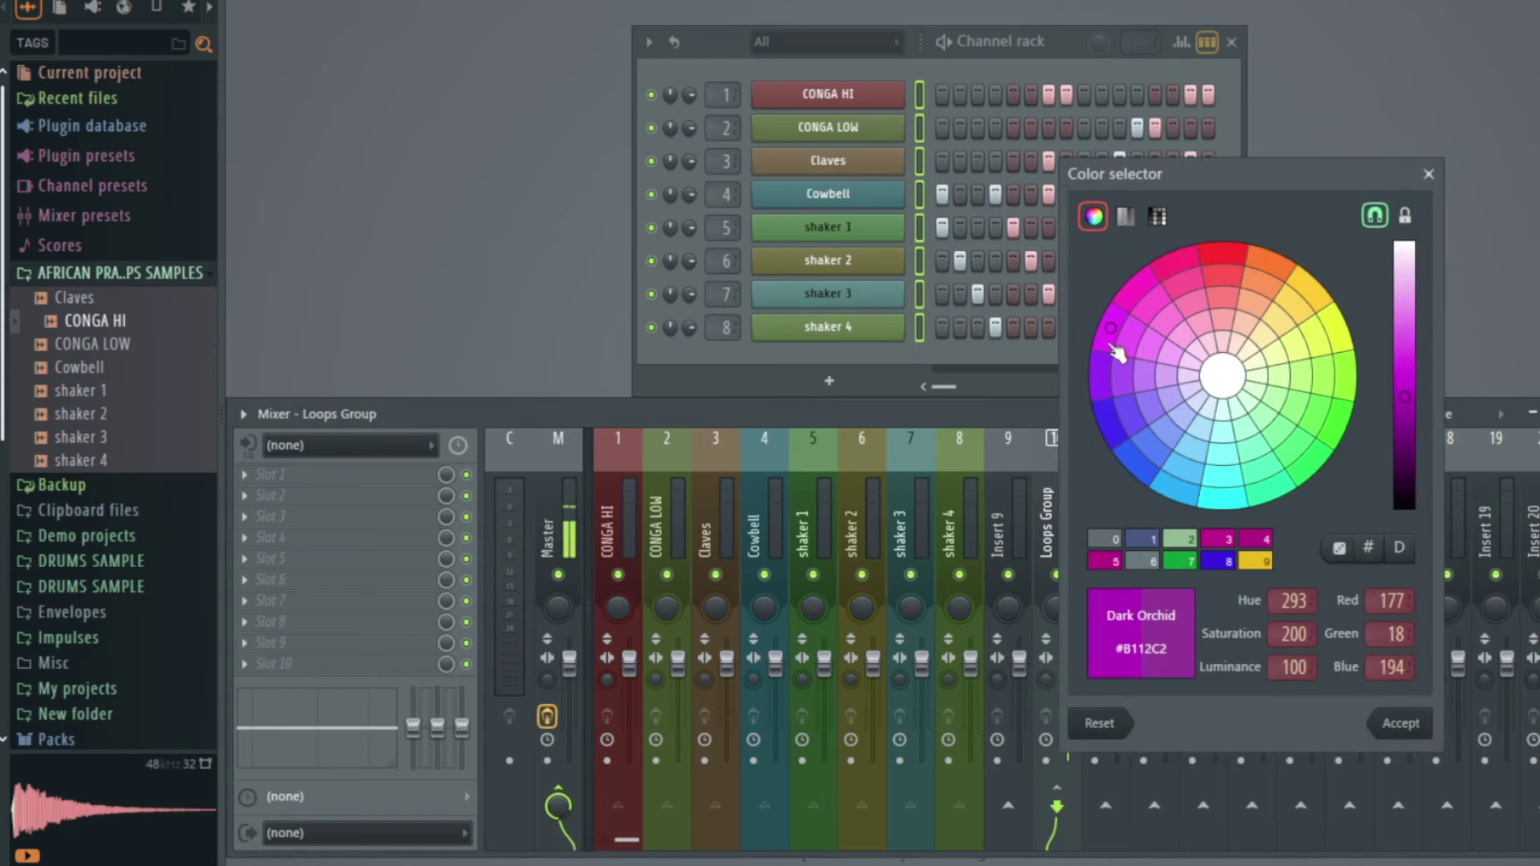
key("Return")
Step: Play the loop and inspect the signal routing of shaker 4, CONGA HI, Loops Group and the Master track
key("space")
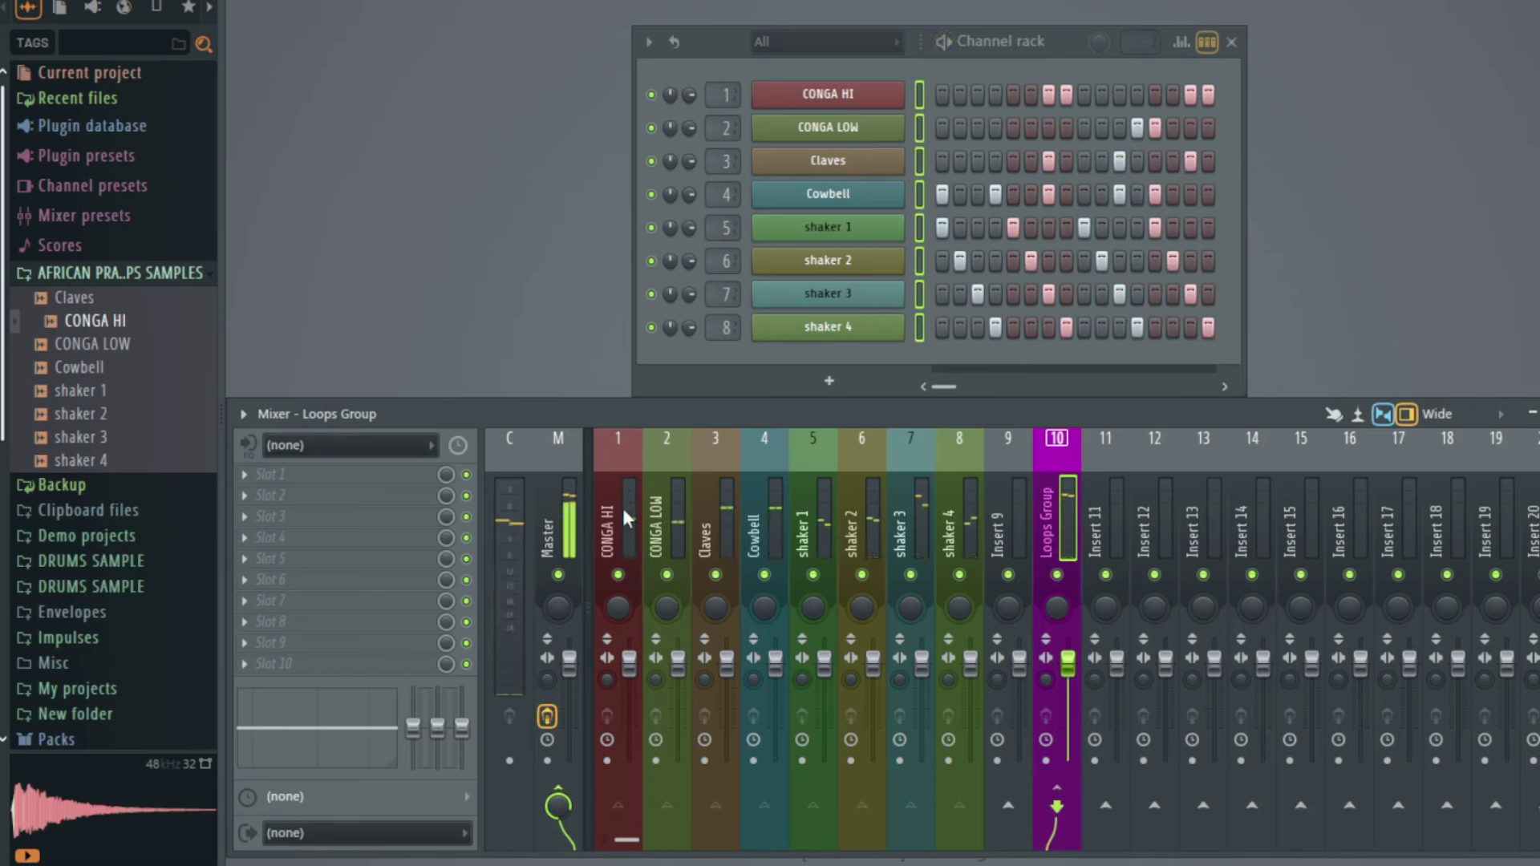
left_click(960, 517)
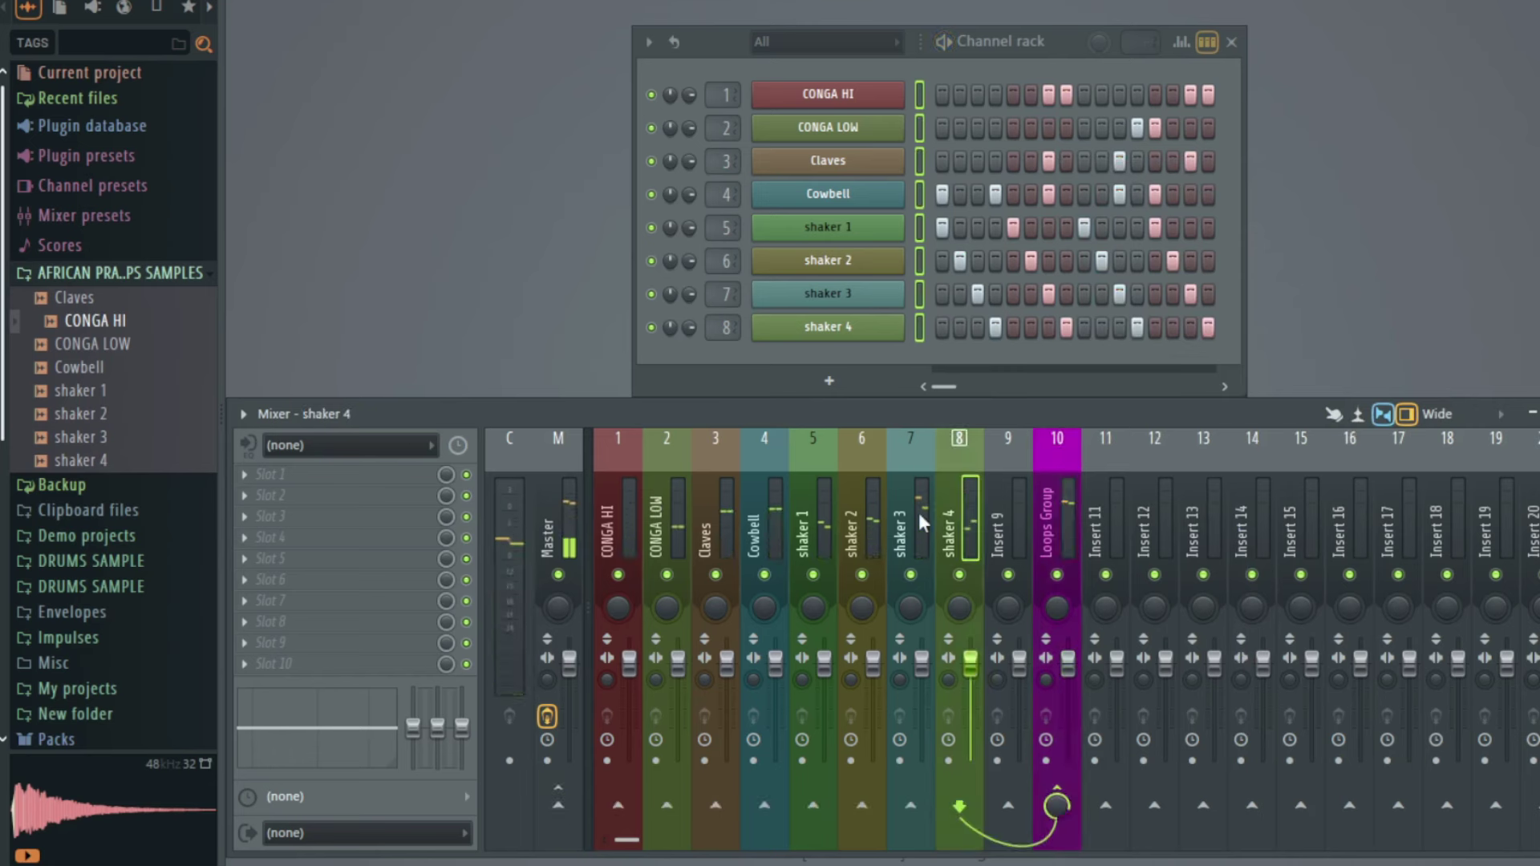
left_click(622, 504)
left_click(1058, 502)
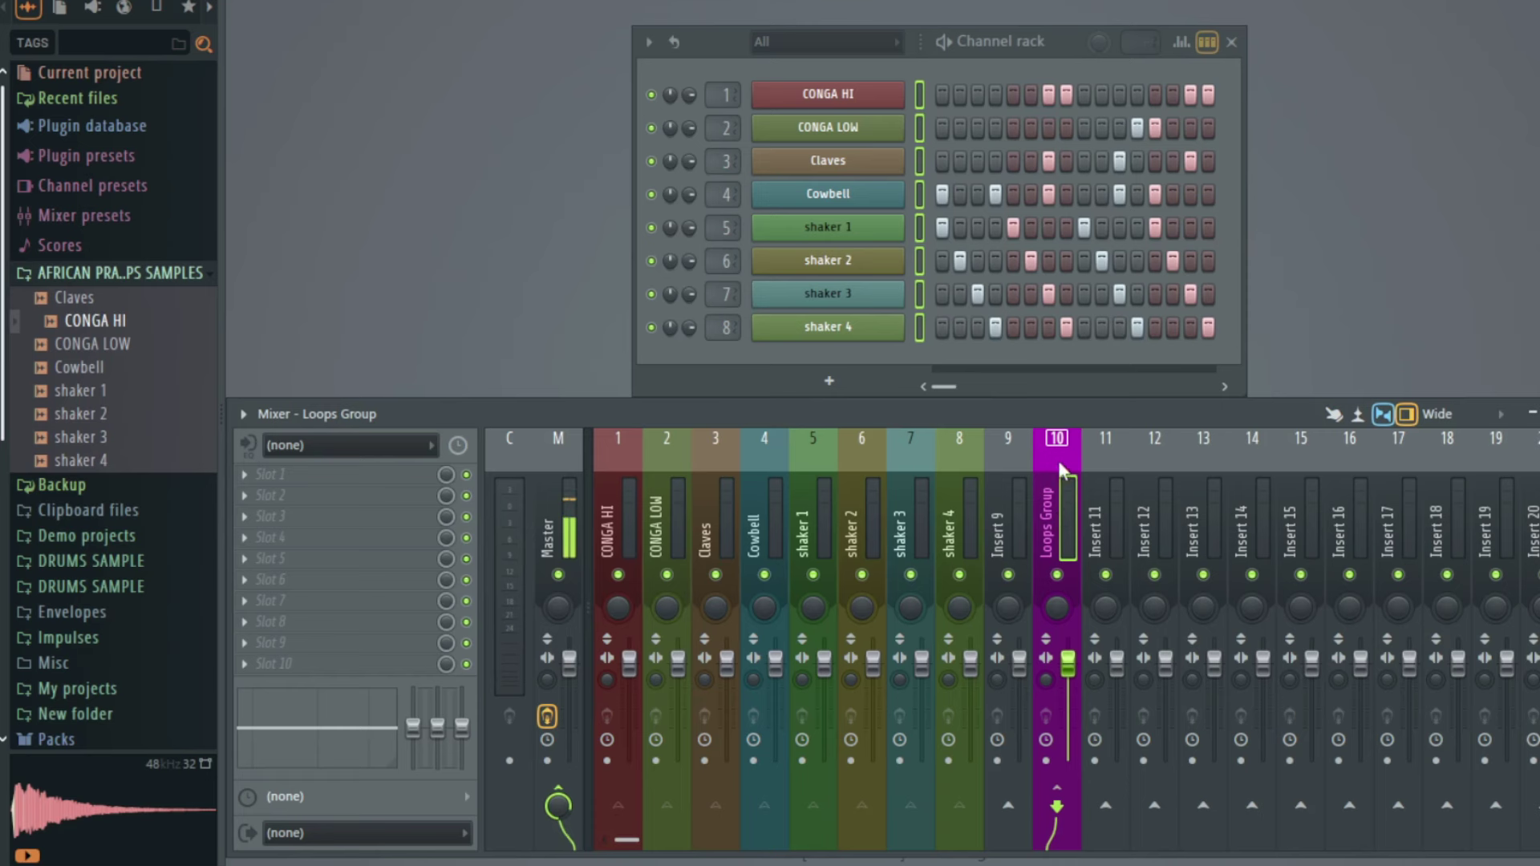
left_click(566, 521)
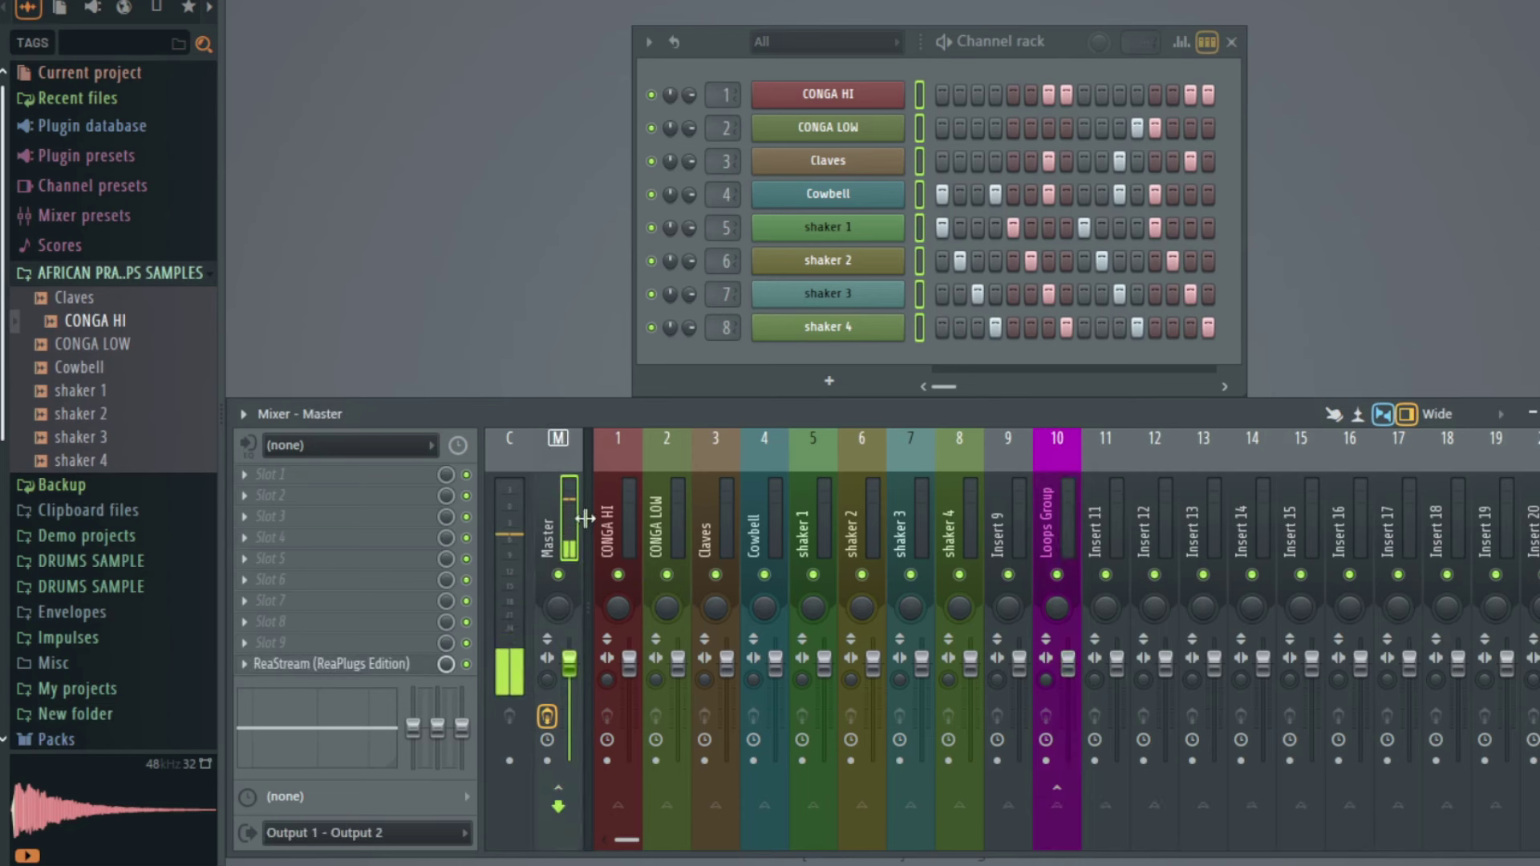
left_click(585, 519)
Step: Load Fruity Limiter in the first effect slot of the Loops Group track and move its window clear of the mixer tracks
left_click(950, 482)
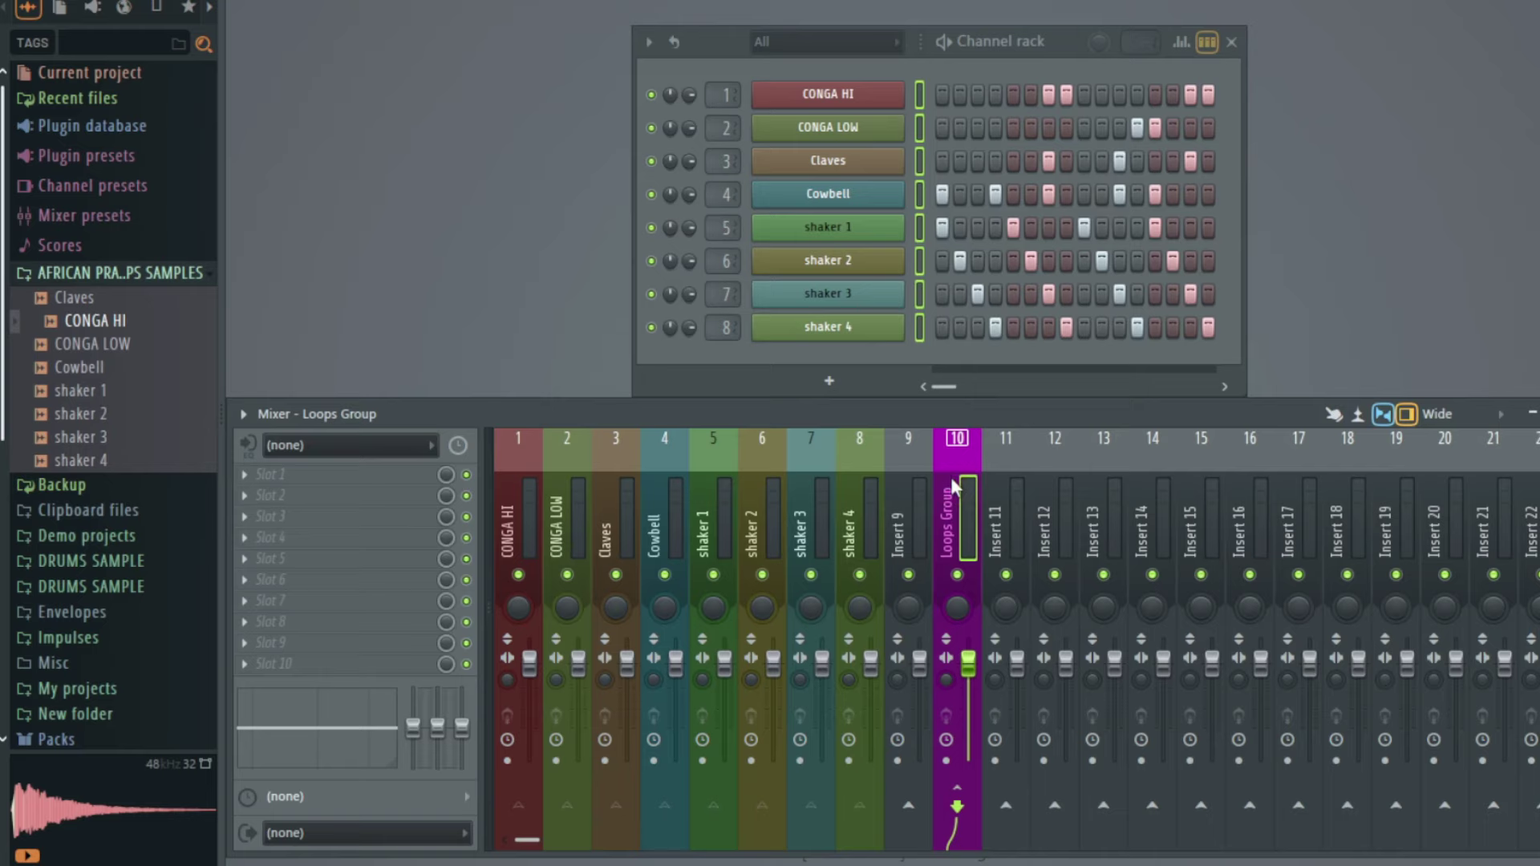
left_click(337, 486)
scroll(988, 507, "down", 2)
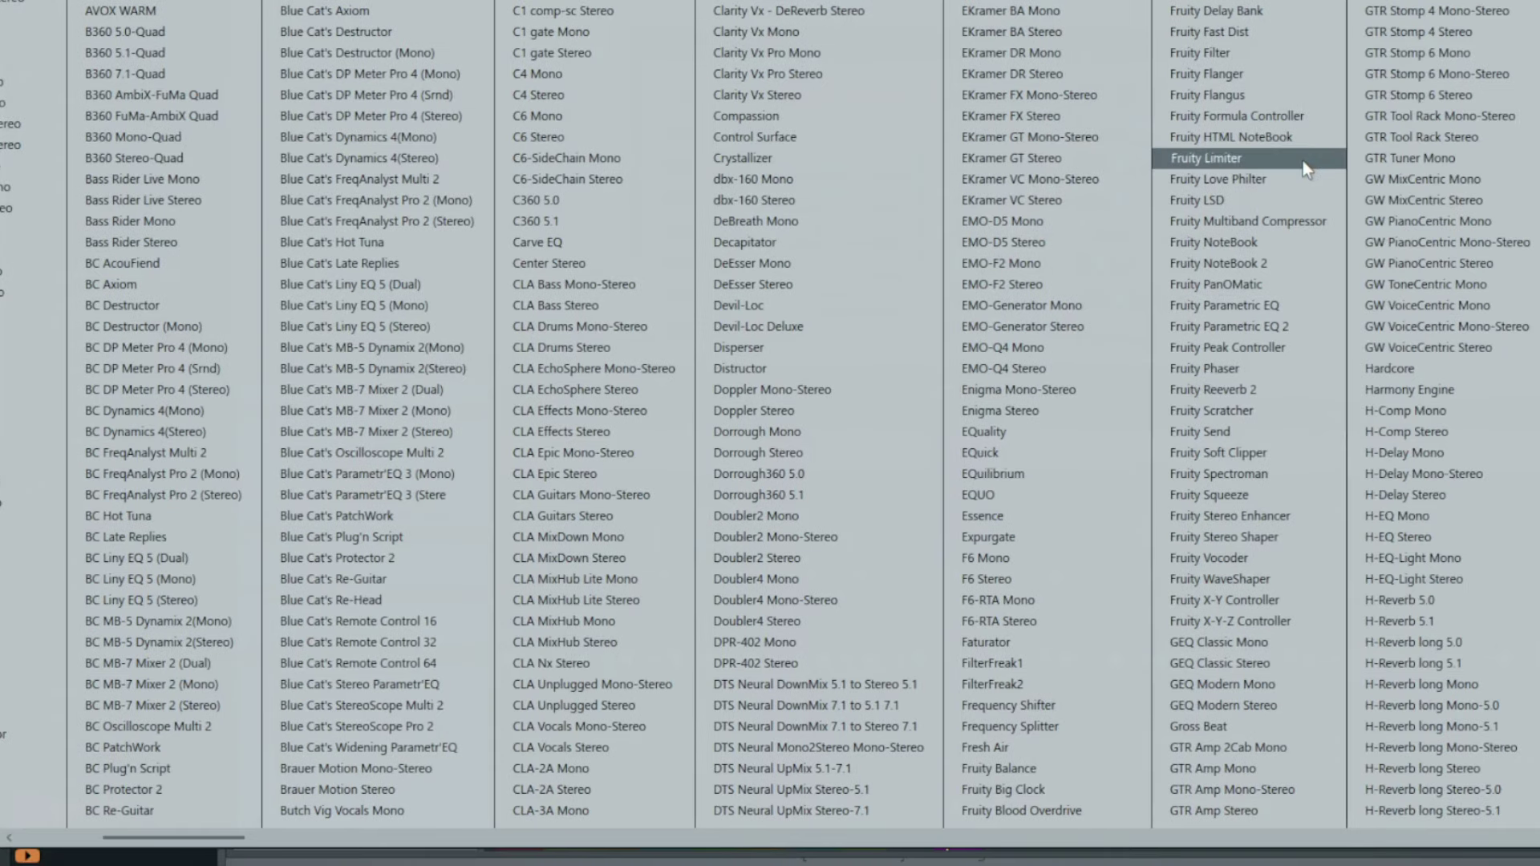
left_click(1234, 161)
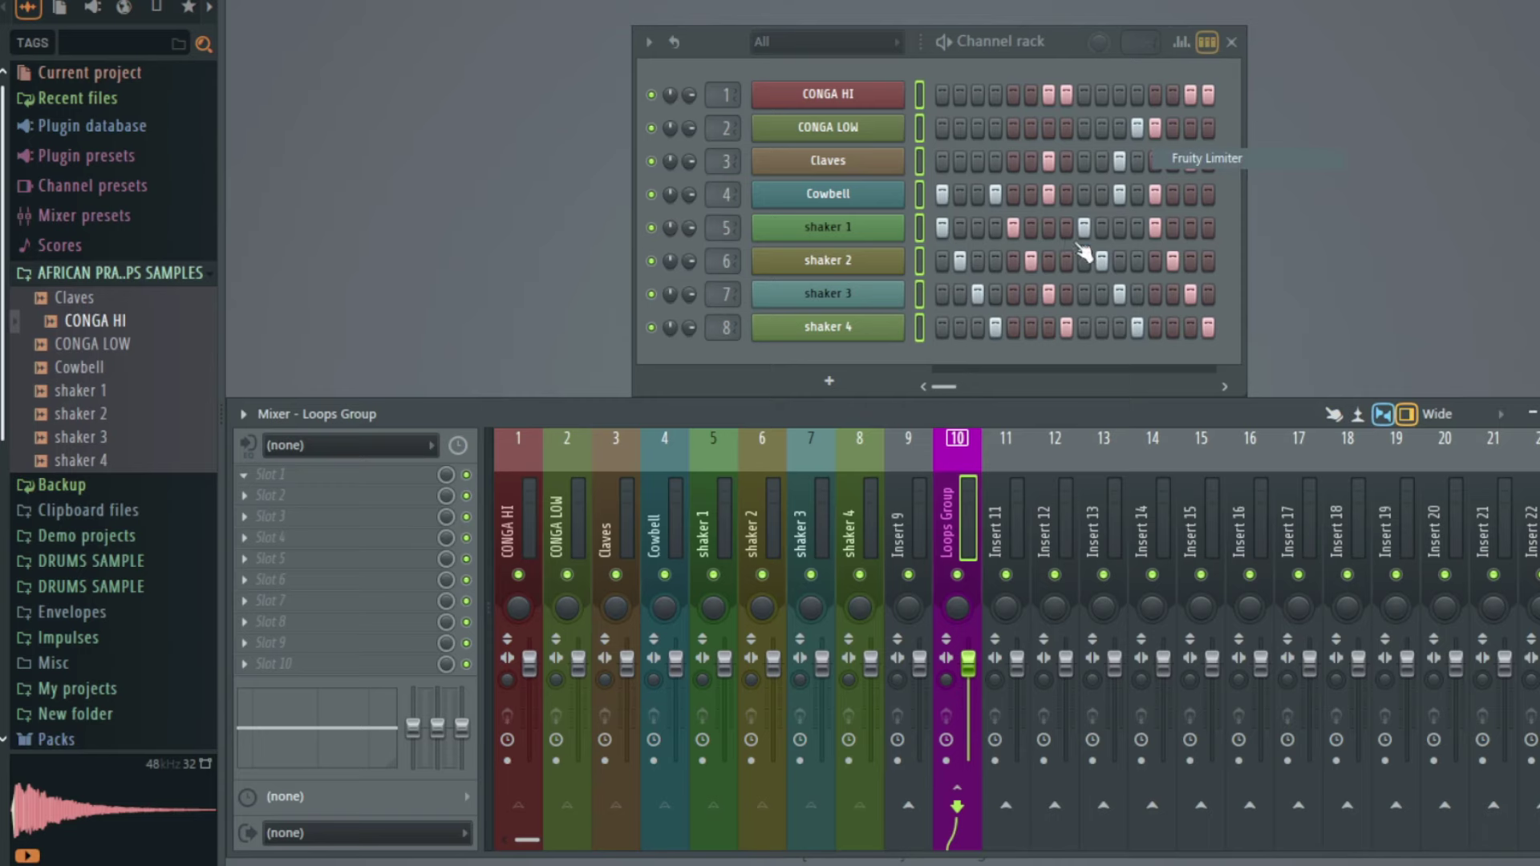
left_click_drag(833, 256, 1189, 125)
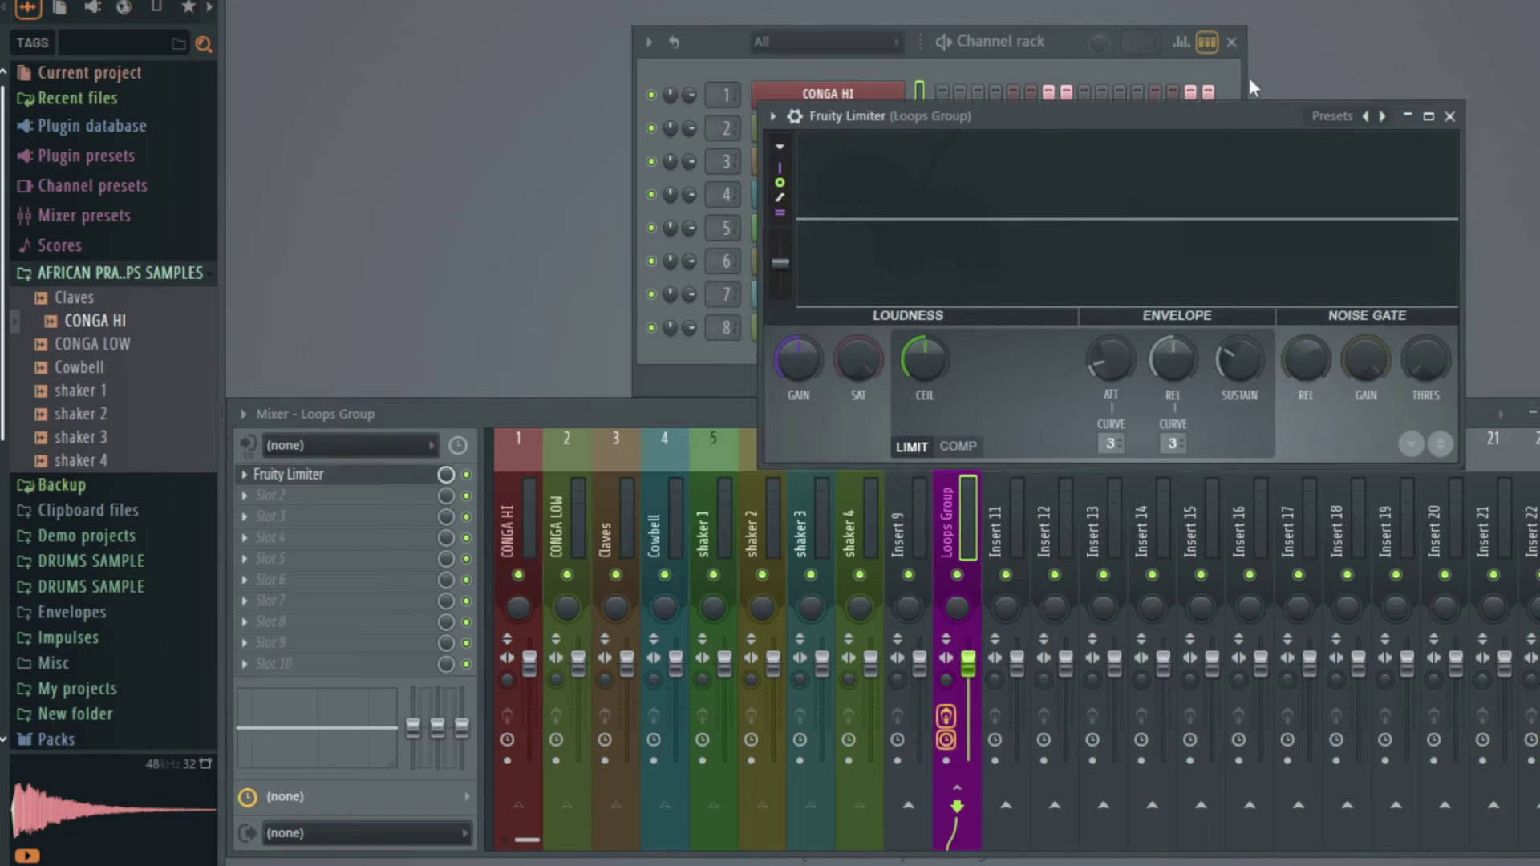
left_click_drag(1250, 77, 1249, 27)
Step: Mute mixer tracks 1 to 9, from CONGA HI through Insert 9
left_click(518, 574)
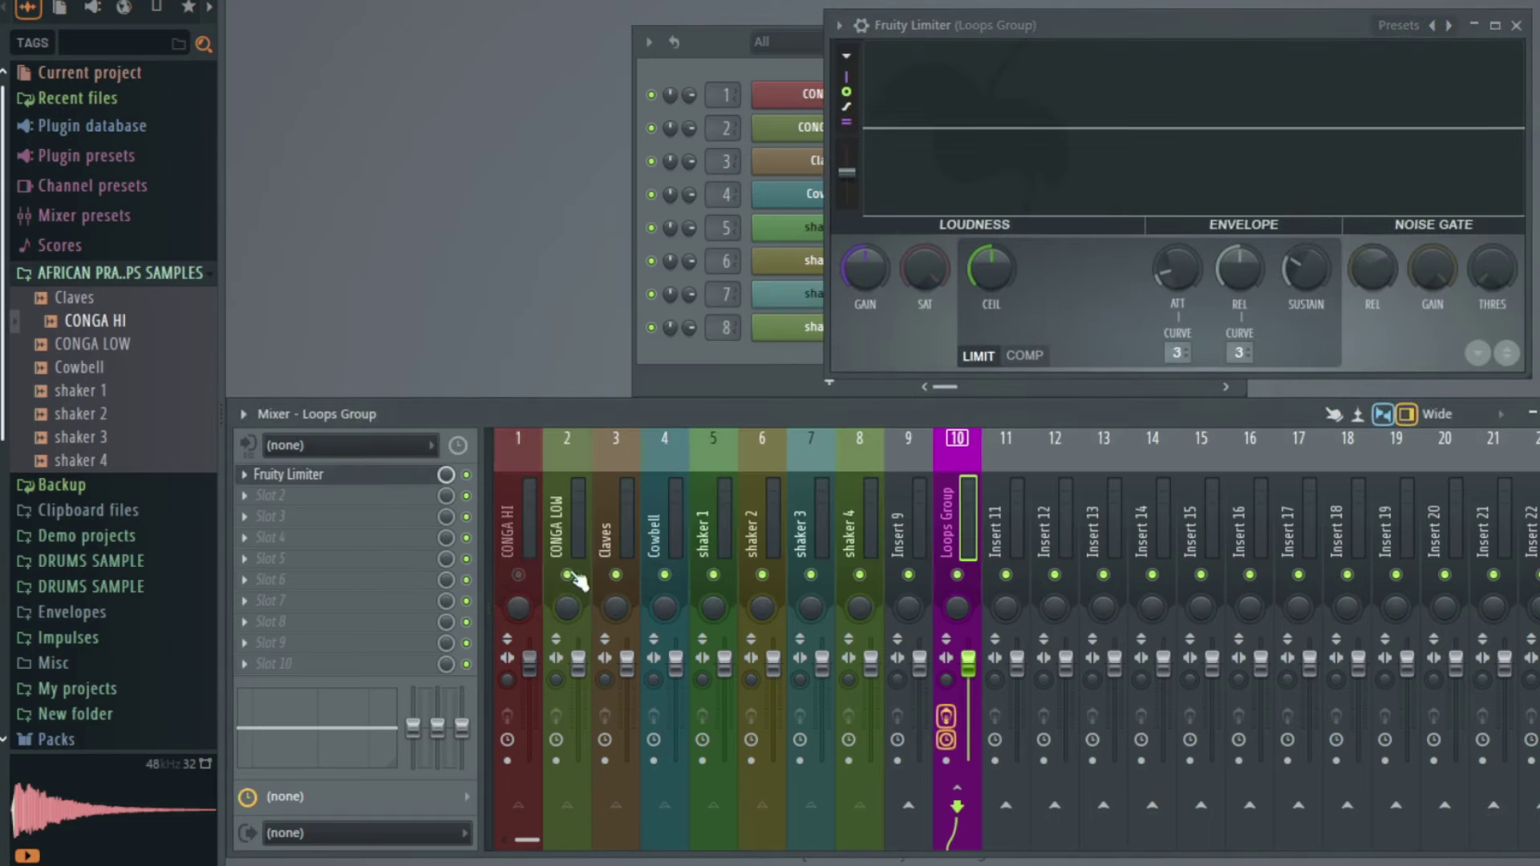
left_click(567, 575)
left_click(616, 574)
left_click(616, 575)
left_click(714, 575)
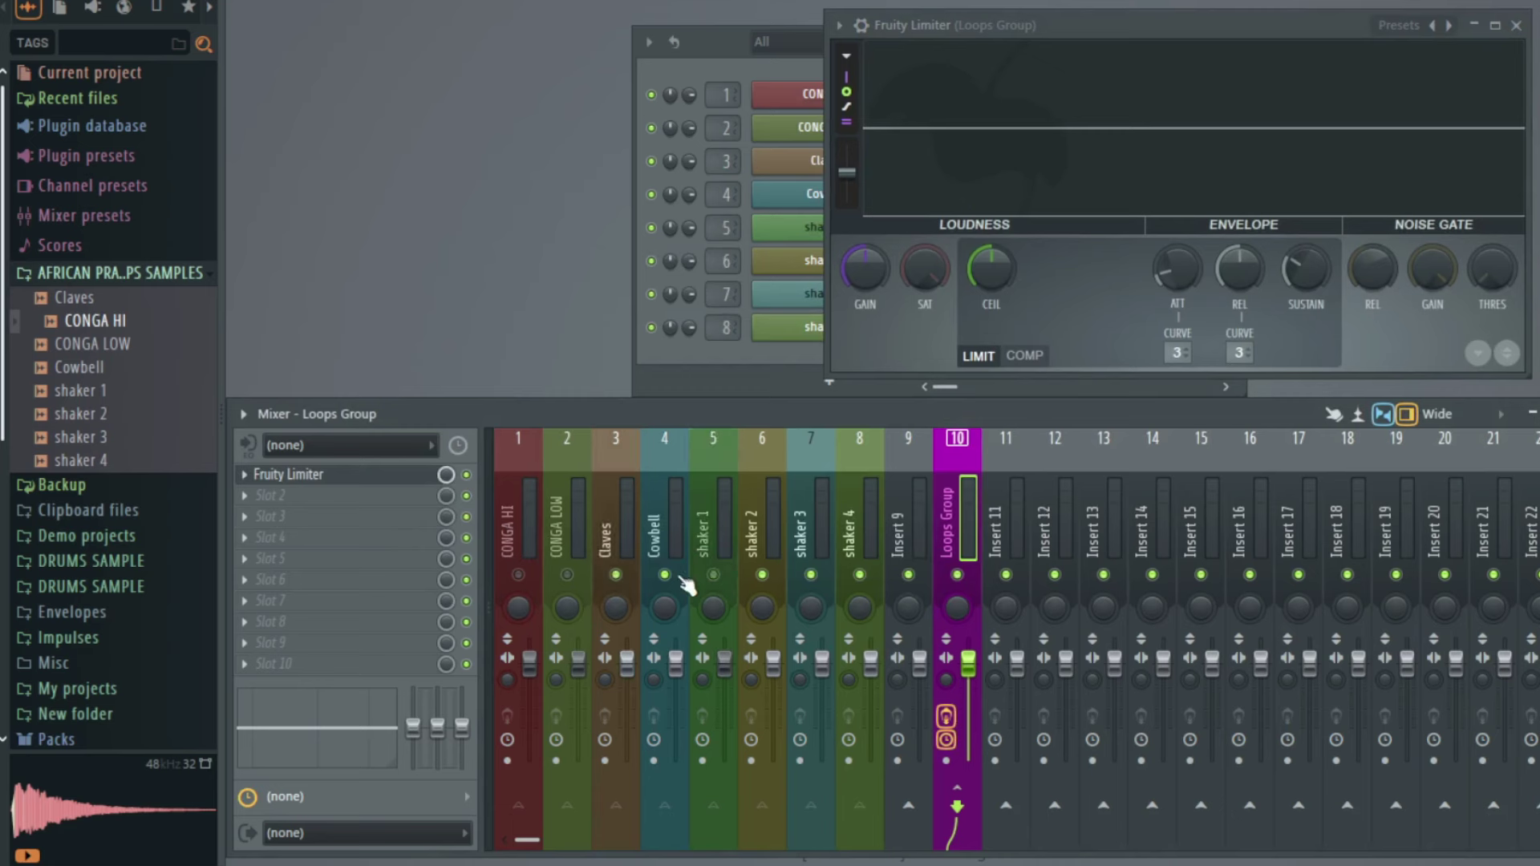
left_click(616, 575)
left_click(665, 574)
left_click(762, 575)
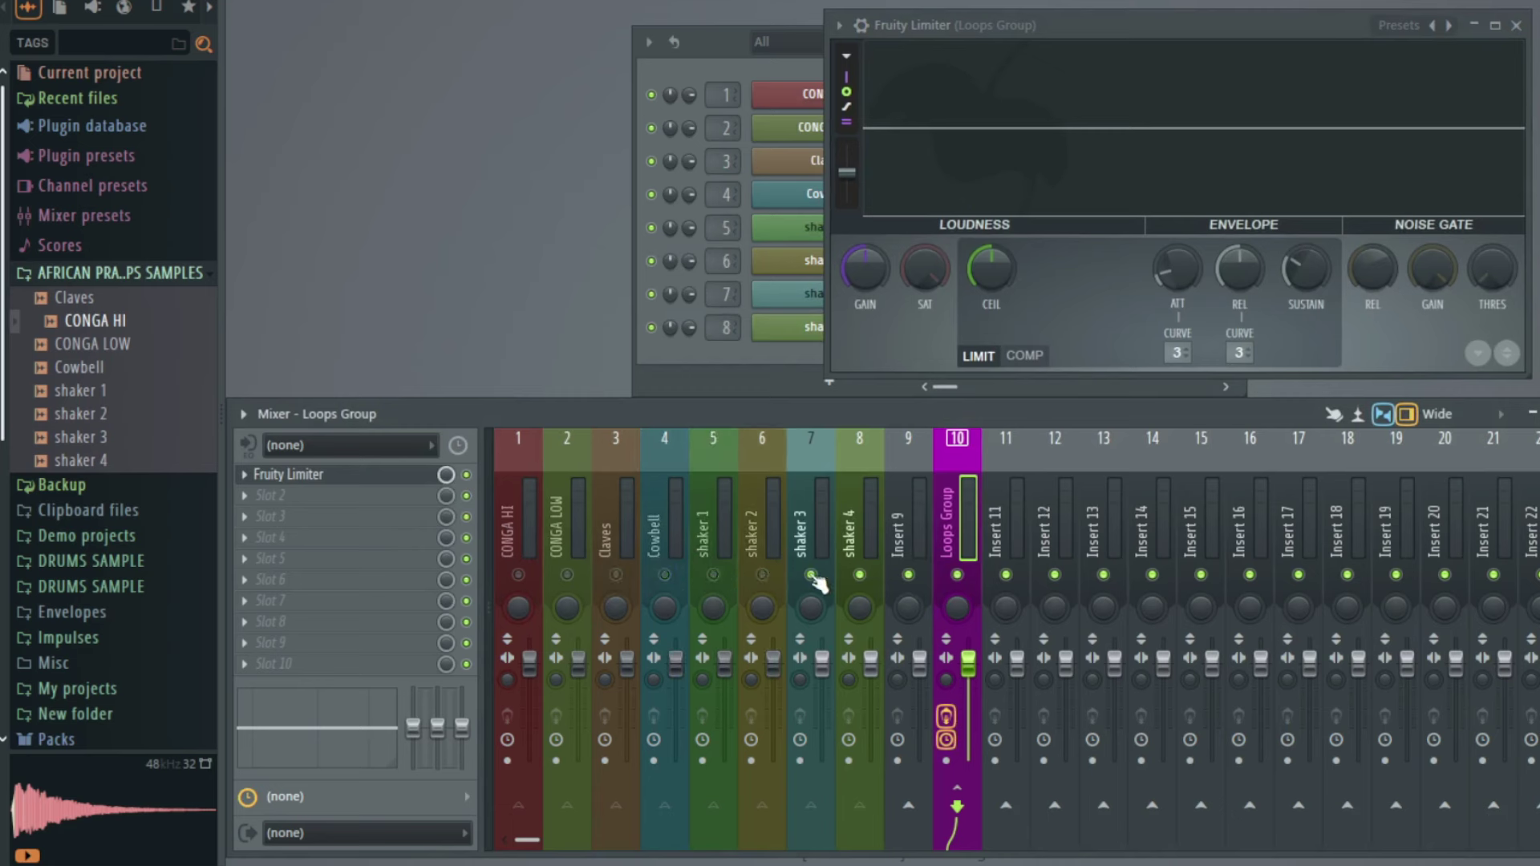
left_click(811, 574)
left_click(860, 575)
left_click(908, 574)
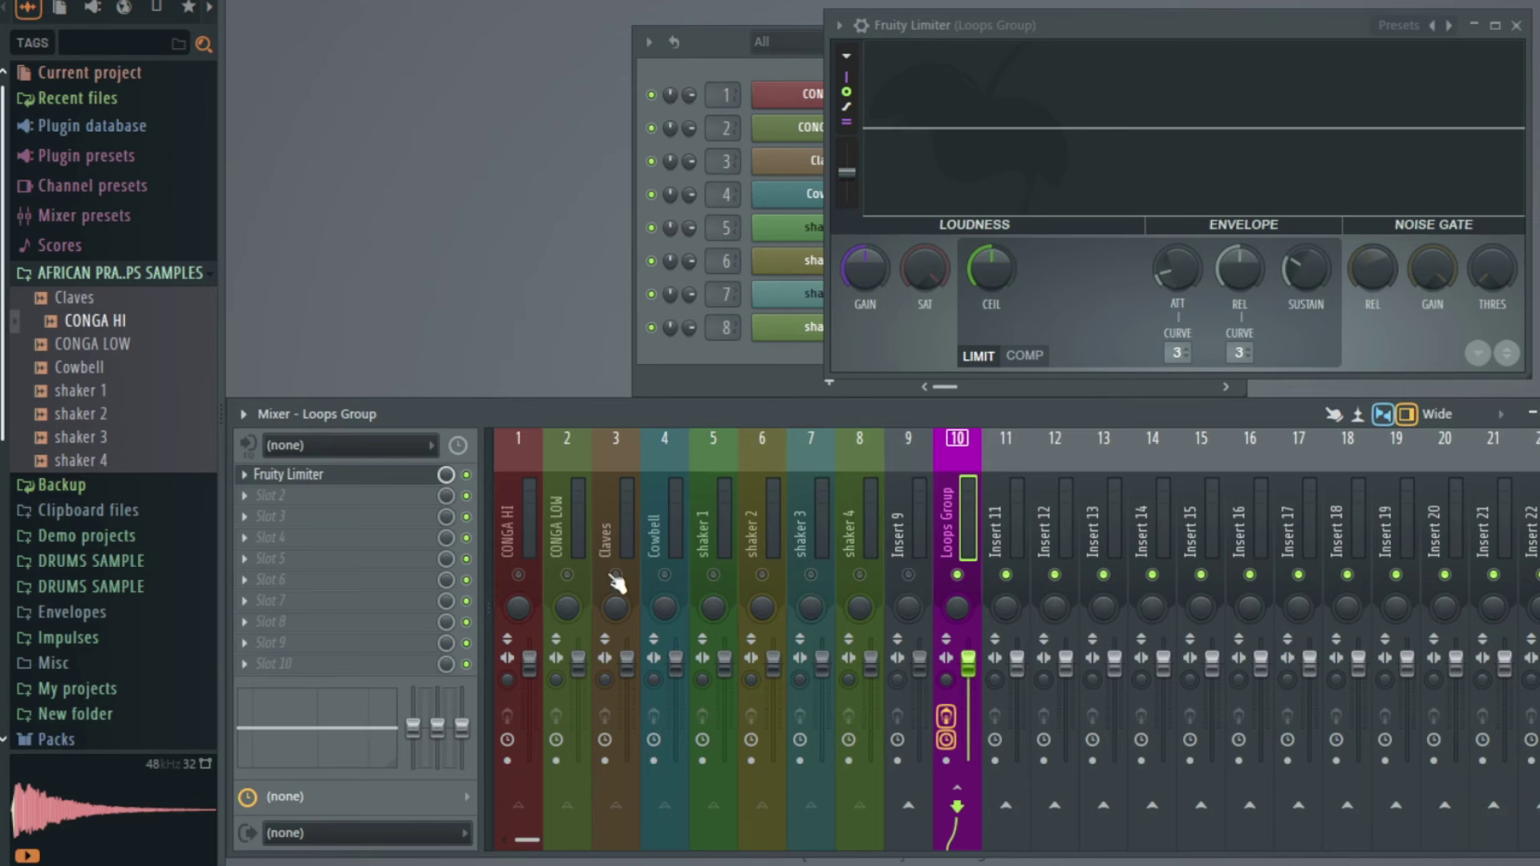
Step: Play the loop while unmuting the CONGA HI, CONGA LOW and Claves tracks one at a time
left_click(518, 575)
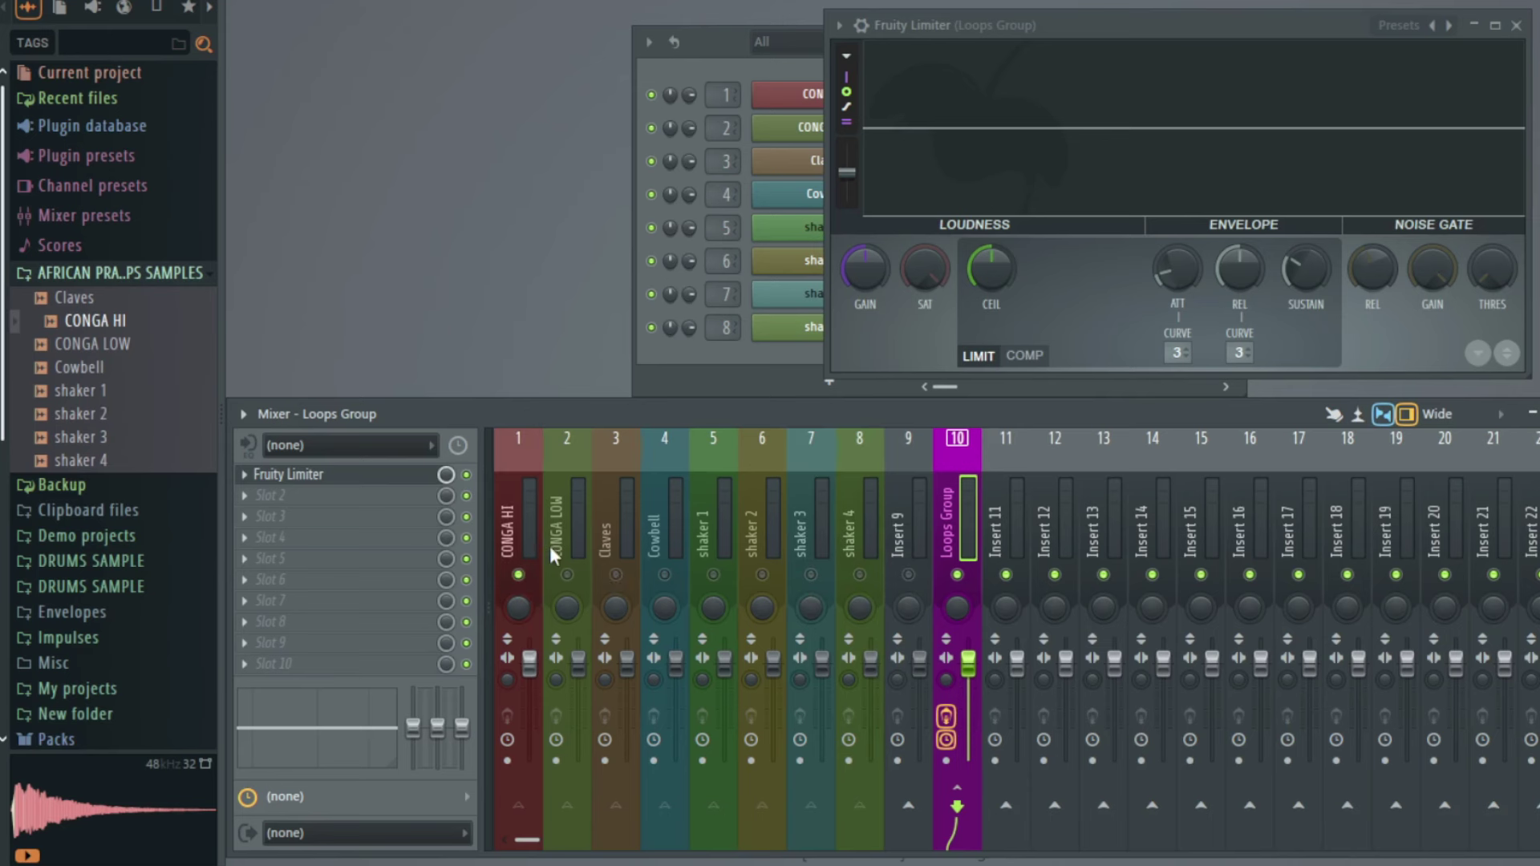
key("space")
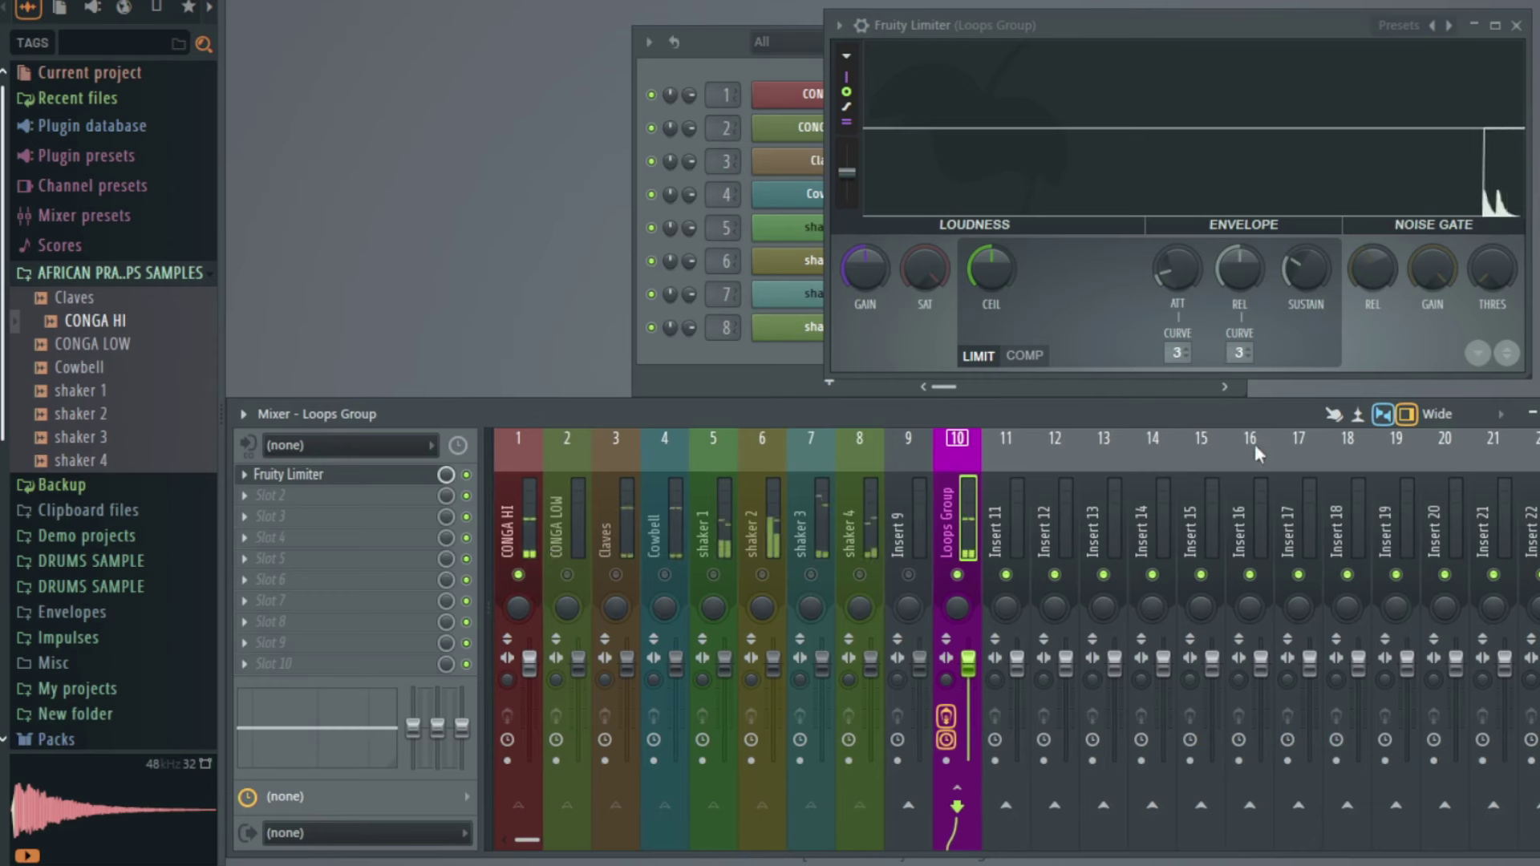
left_click(568, 575)
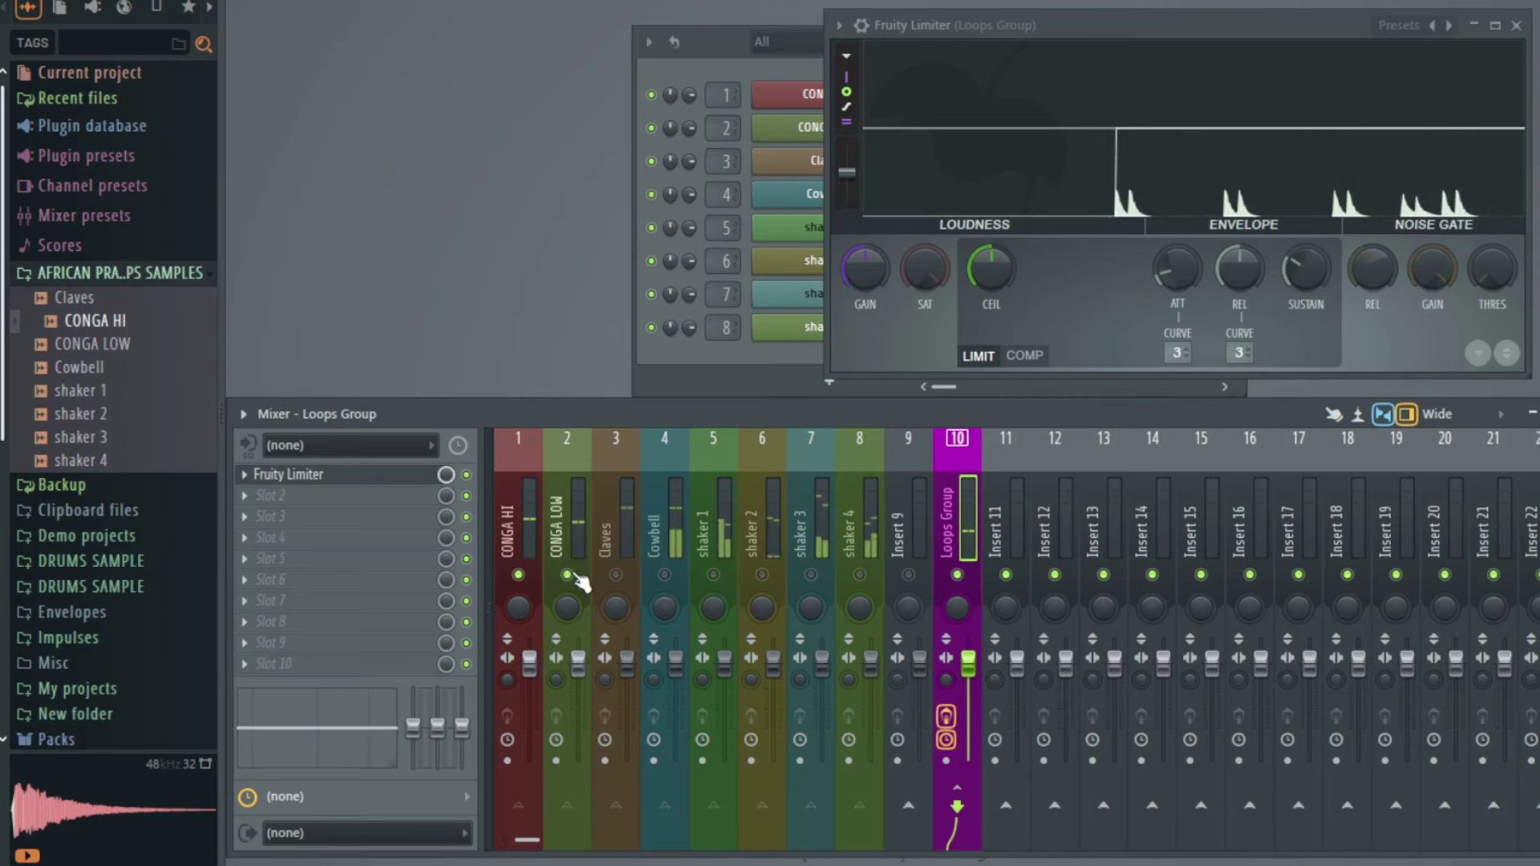
left_click(617, 574)
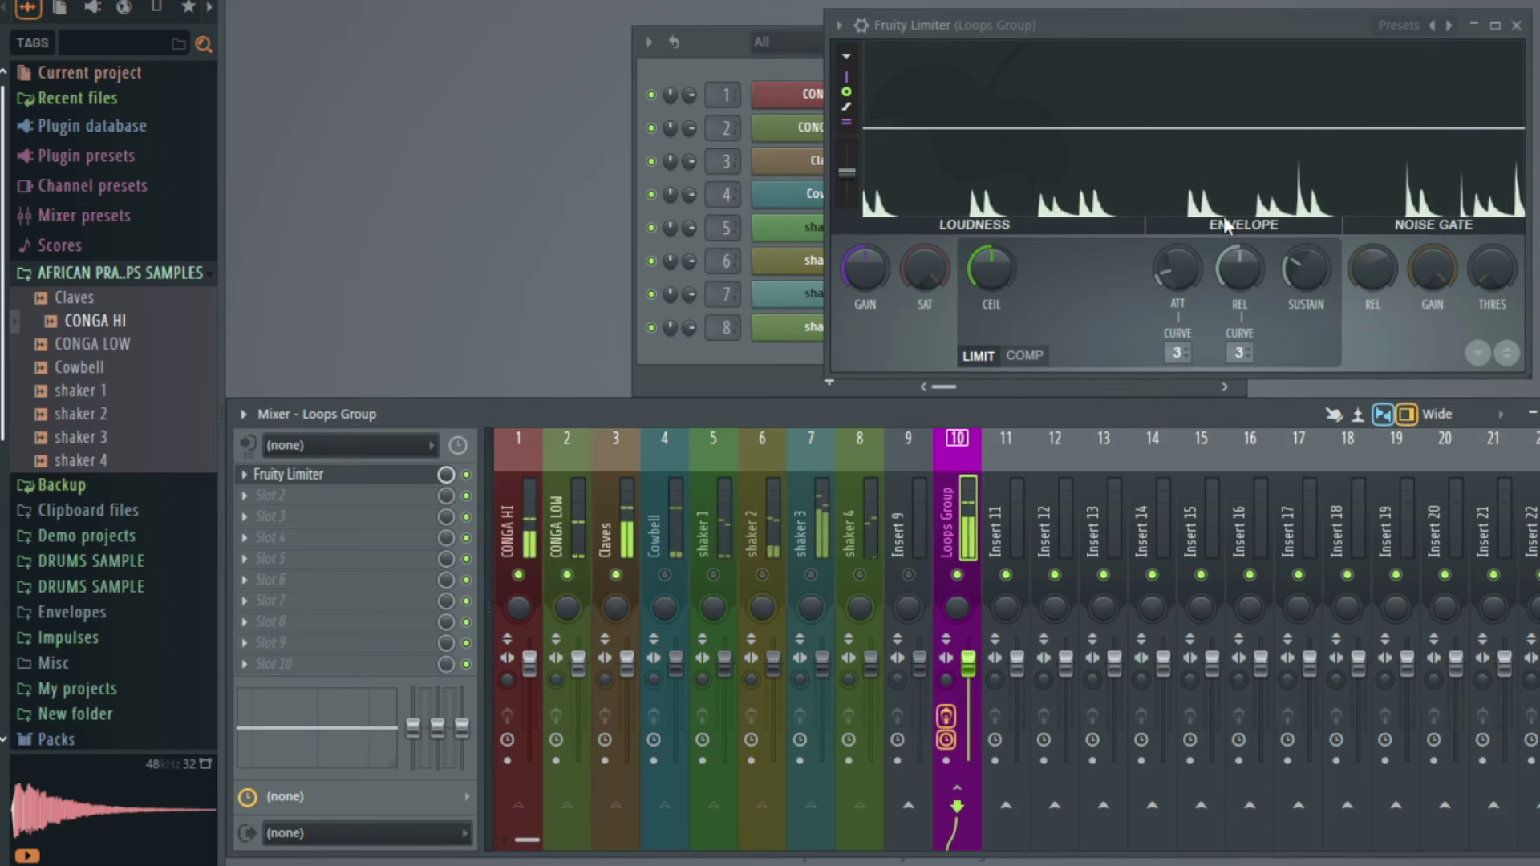
Step: Lower the Claves track's volume, pausing and resuming the limiter graph to compare its peaks with the congas
left_click(1210, 172)
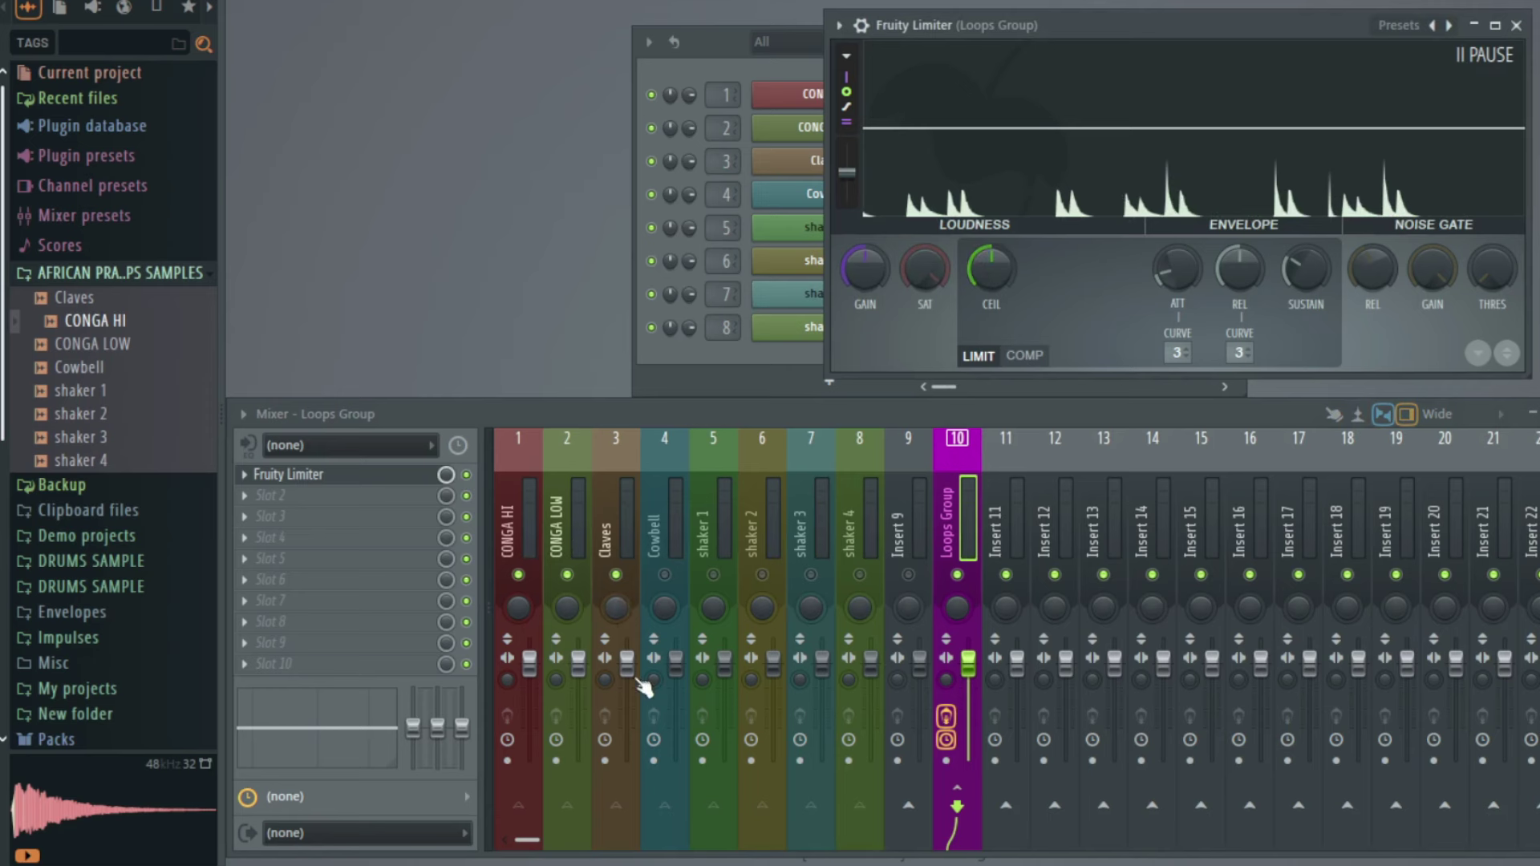
left_click_drag(630, 671, 630, 698)
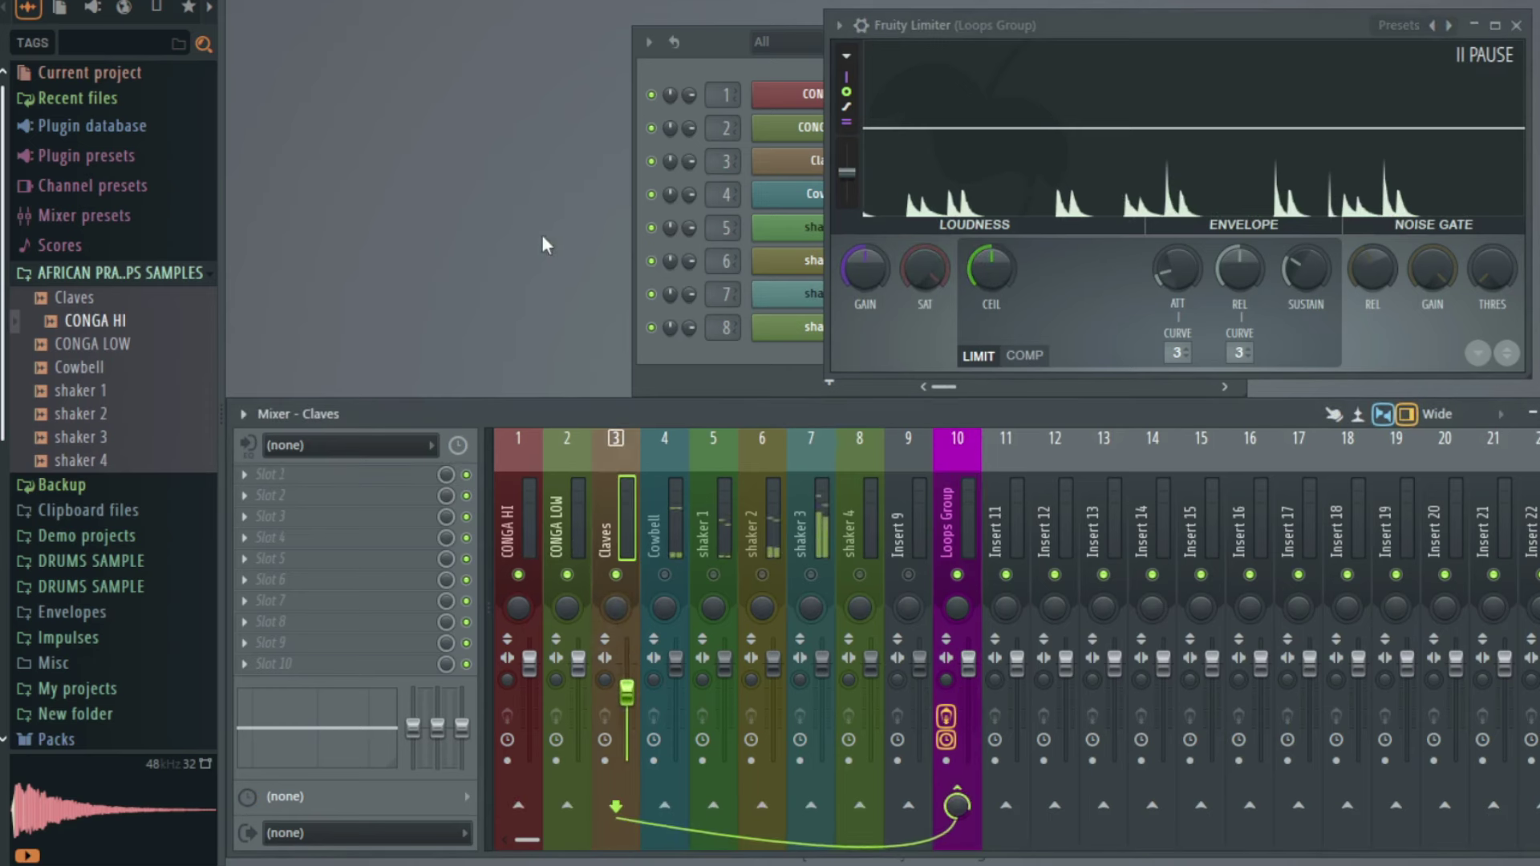
left_click(1043, 164)
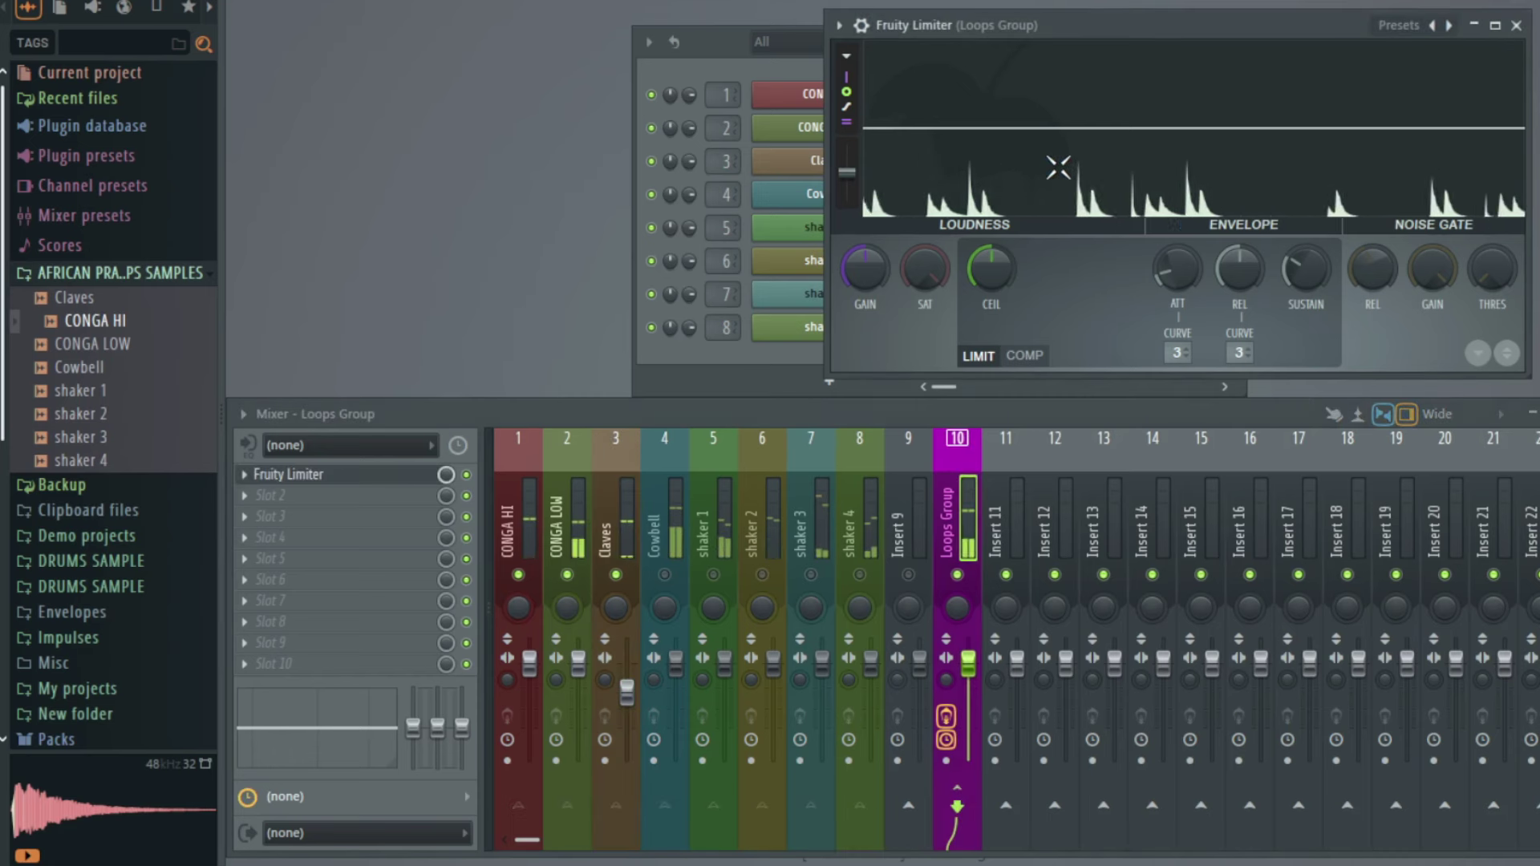
left_click(628, 695)
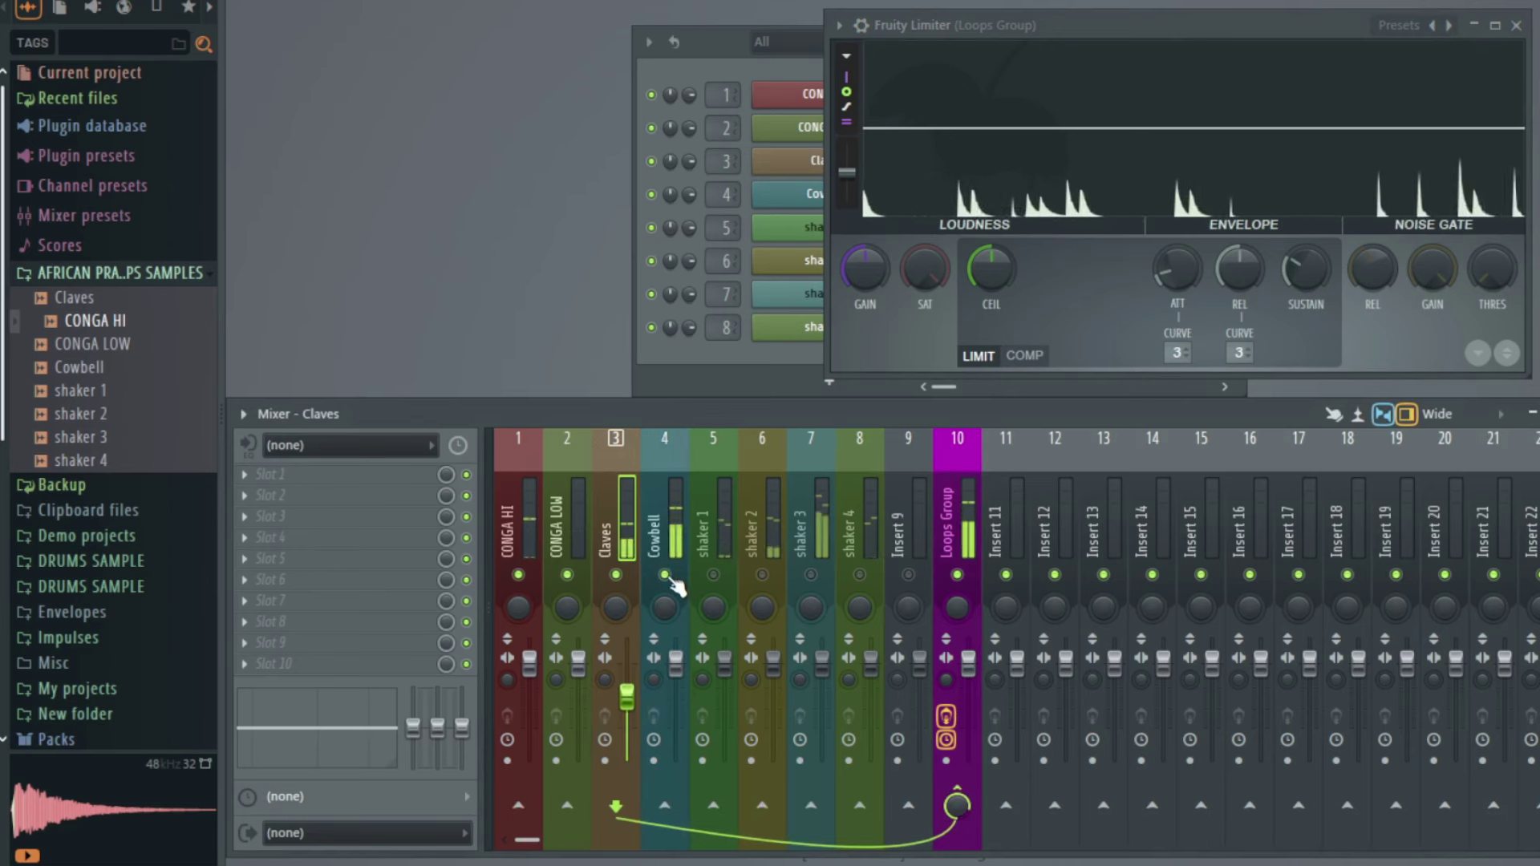
Step: Lower the Cowbell track's volume to about the Claves level and unmute shaker 1, shaker 2 and shaker 3
left_click_drag(676, 660, 677, 697)
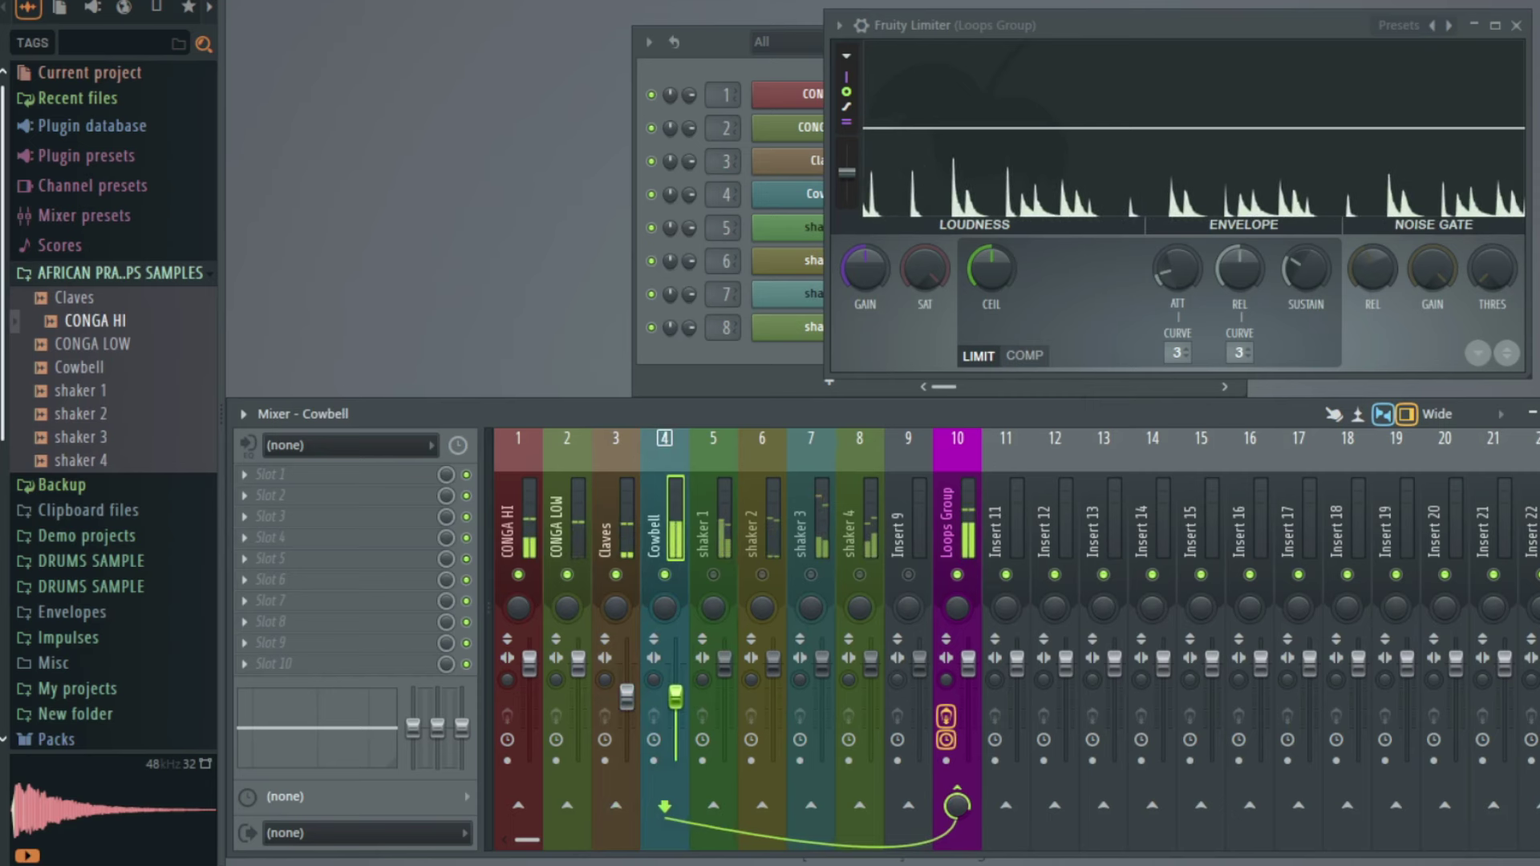
left_click(713, 575)
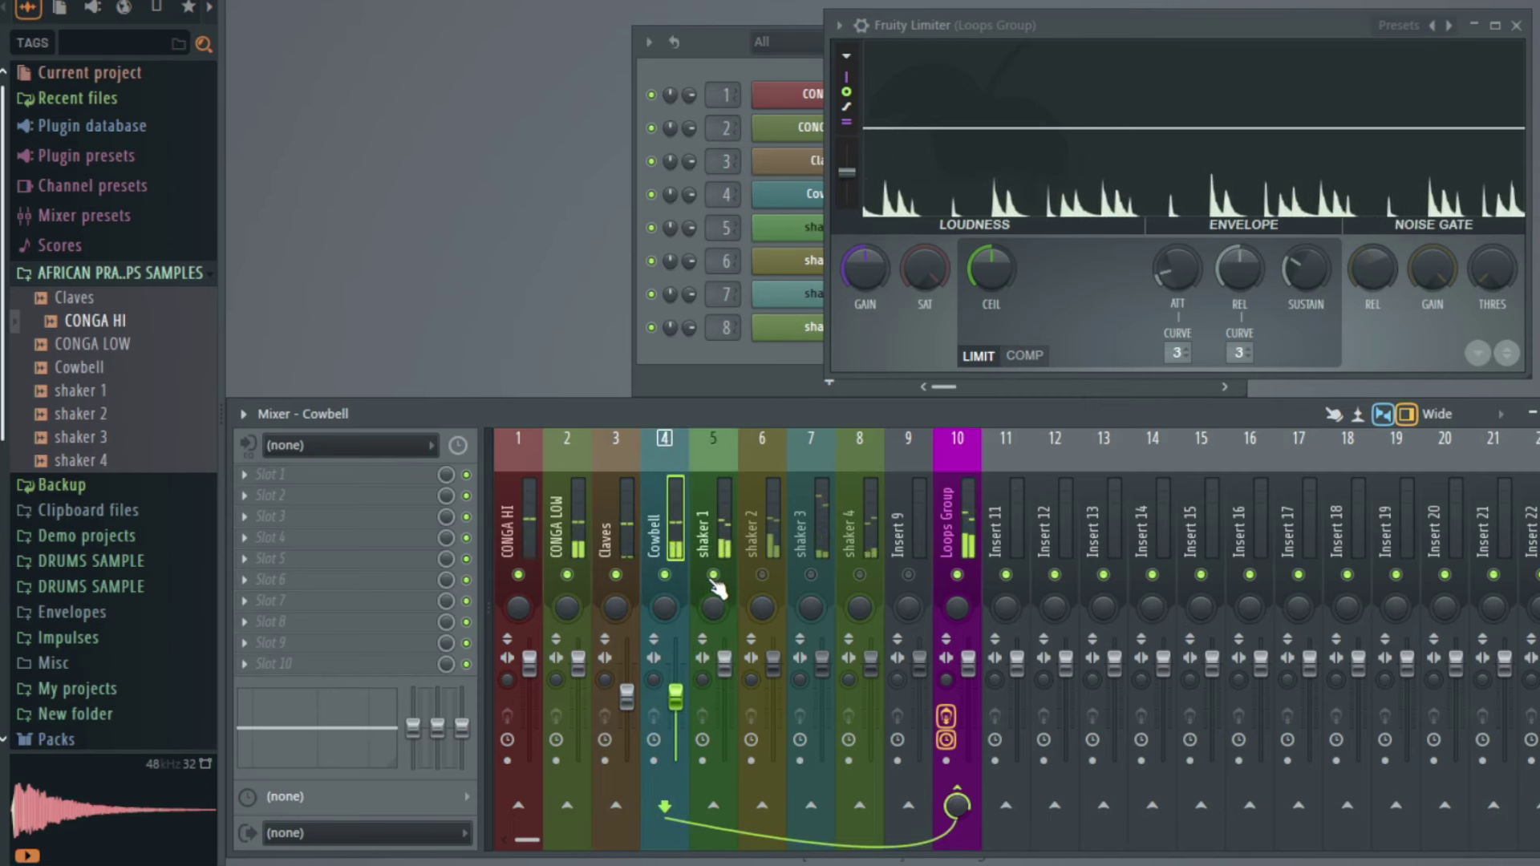
left_click(762, 576)
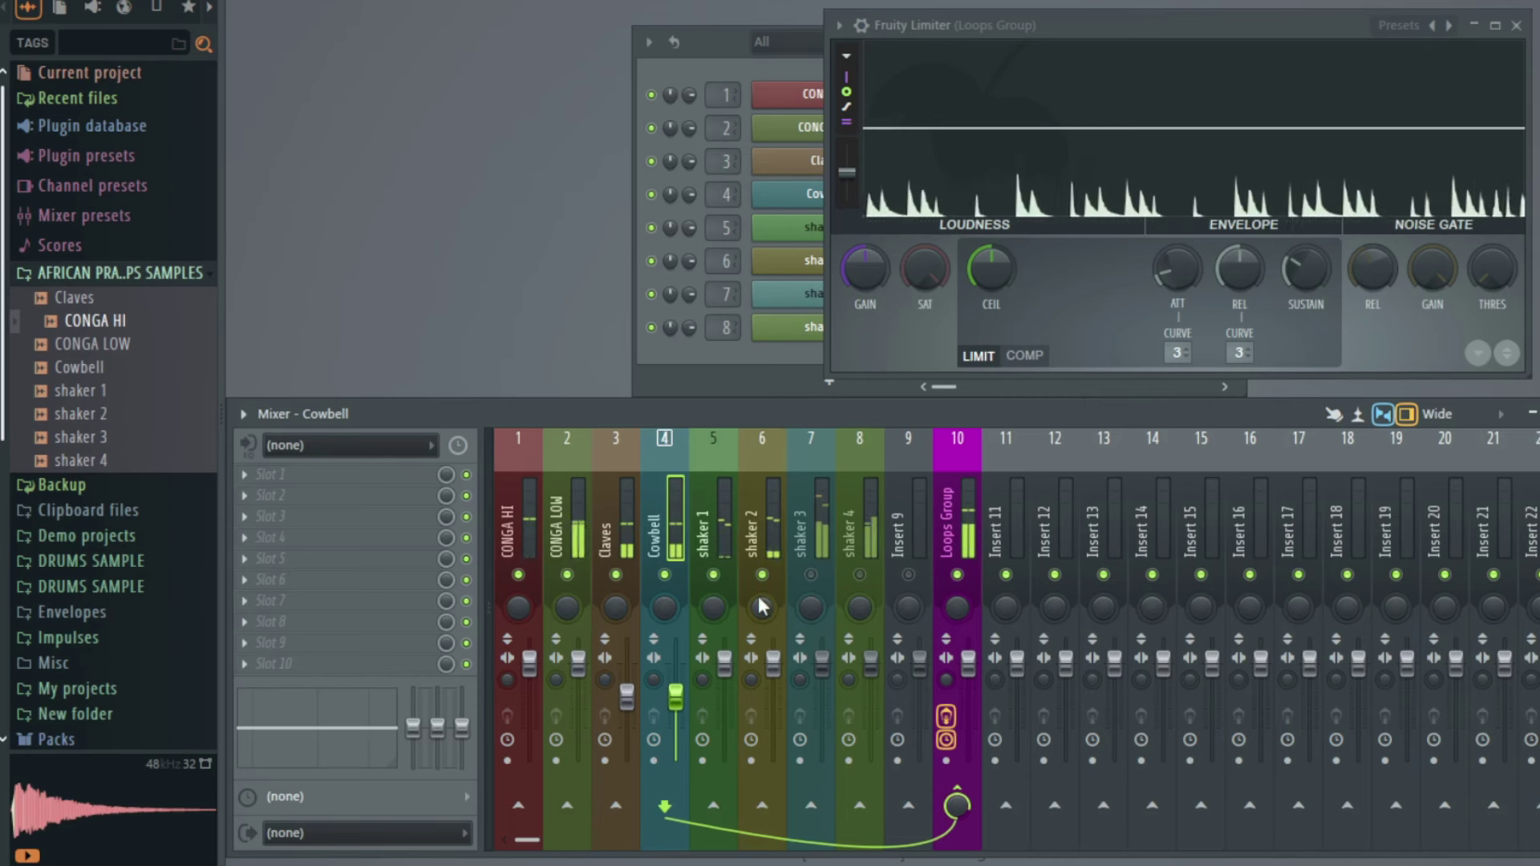
left_click(811, 576)
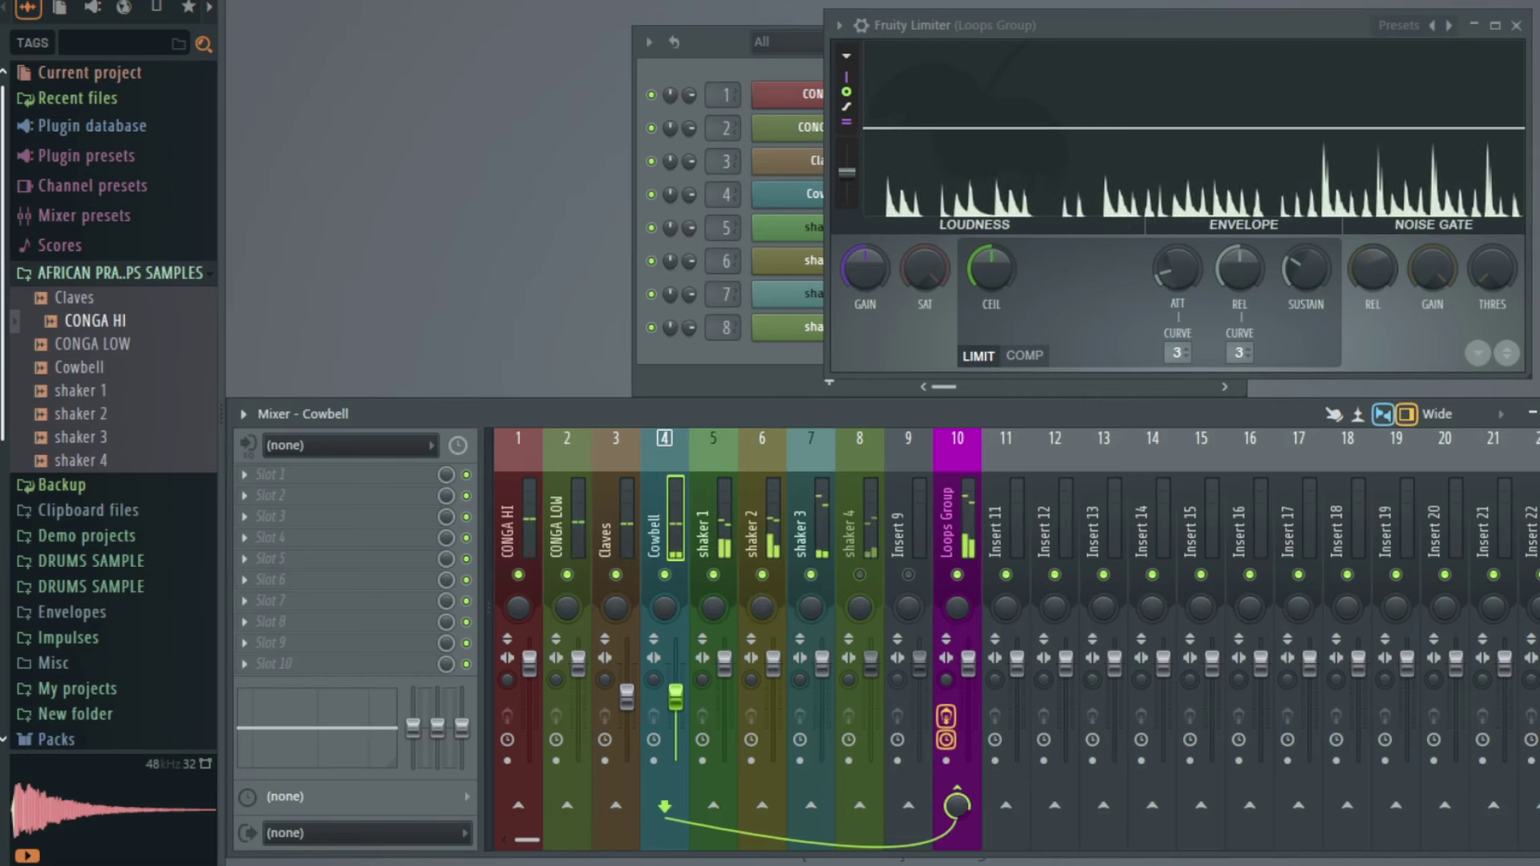
Step: Lower the shaker 3 track's volume to about the Cowbell level and unmute shaker 4
left_click_drag(822, 665, 822, 706)
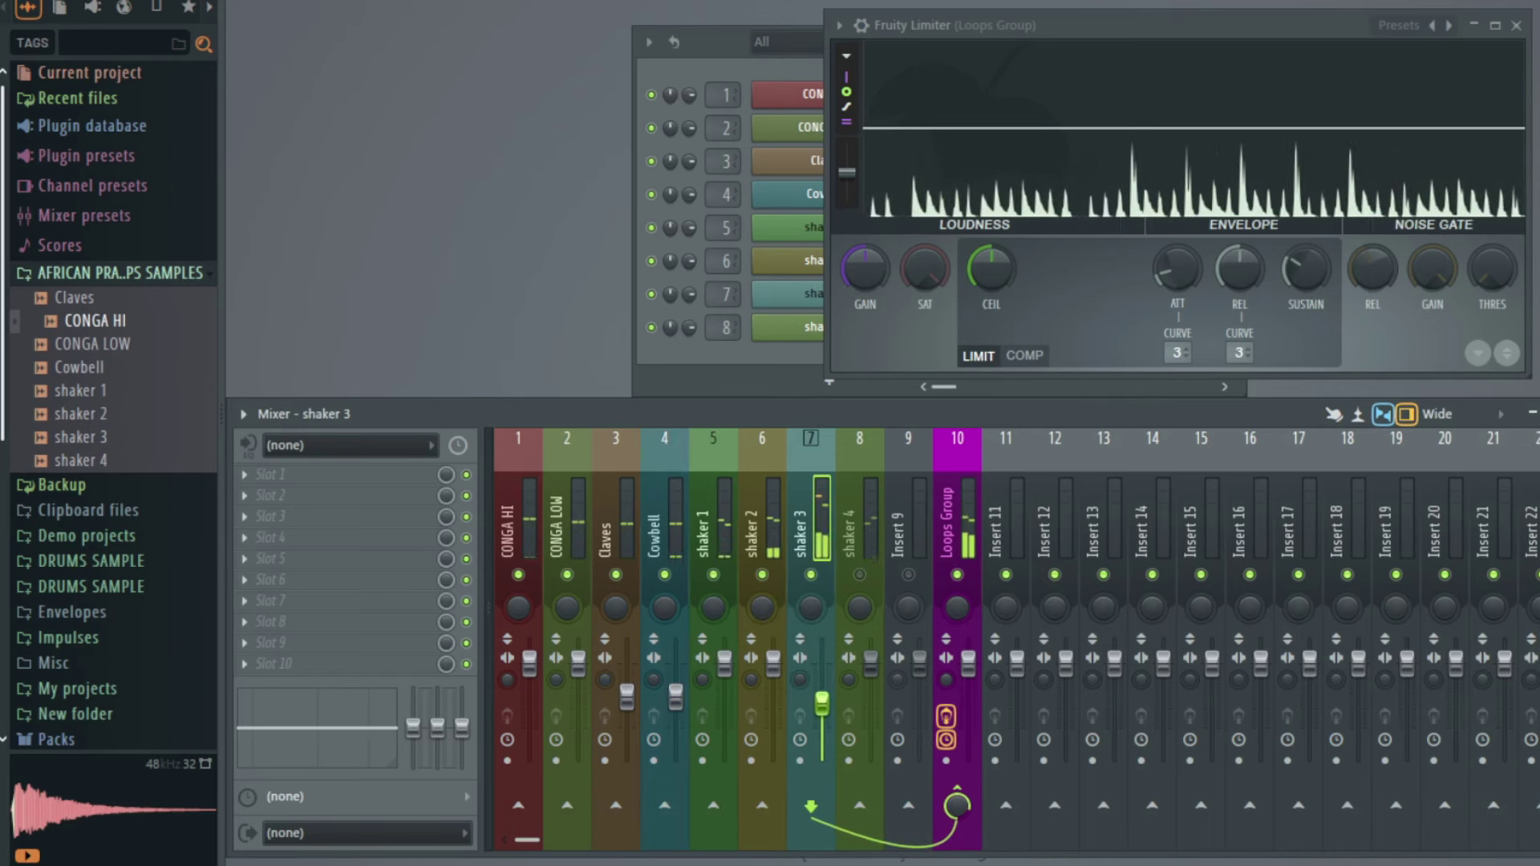
left_click_drag(822, 702, 823, 693)
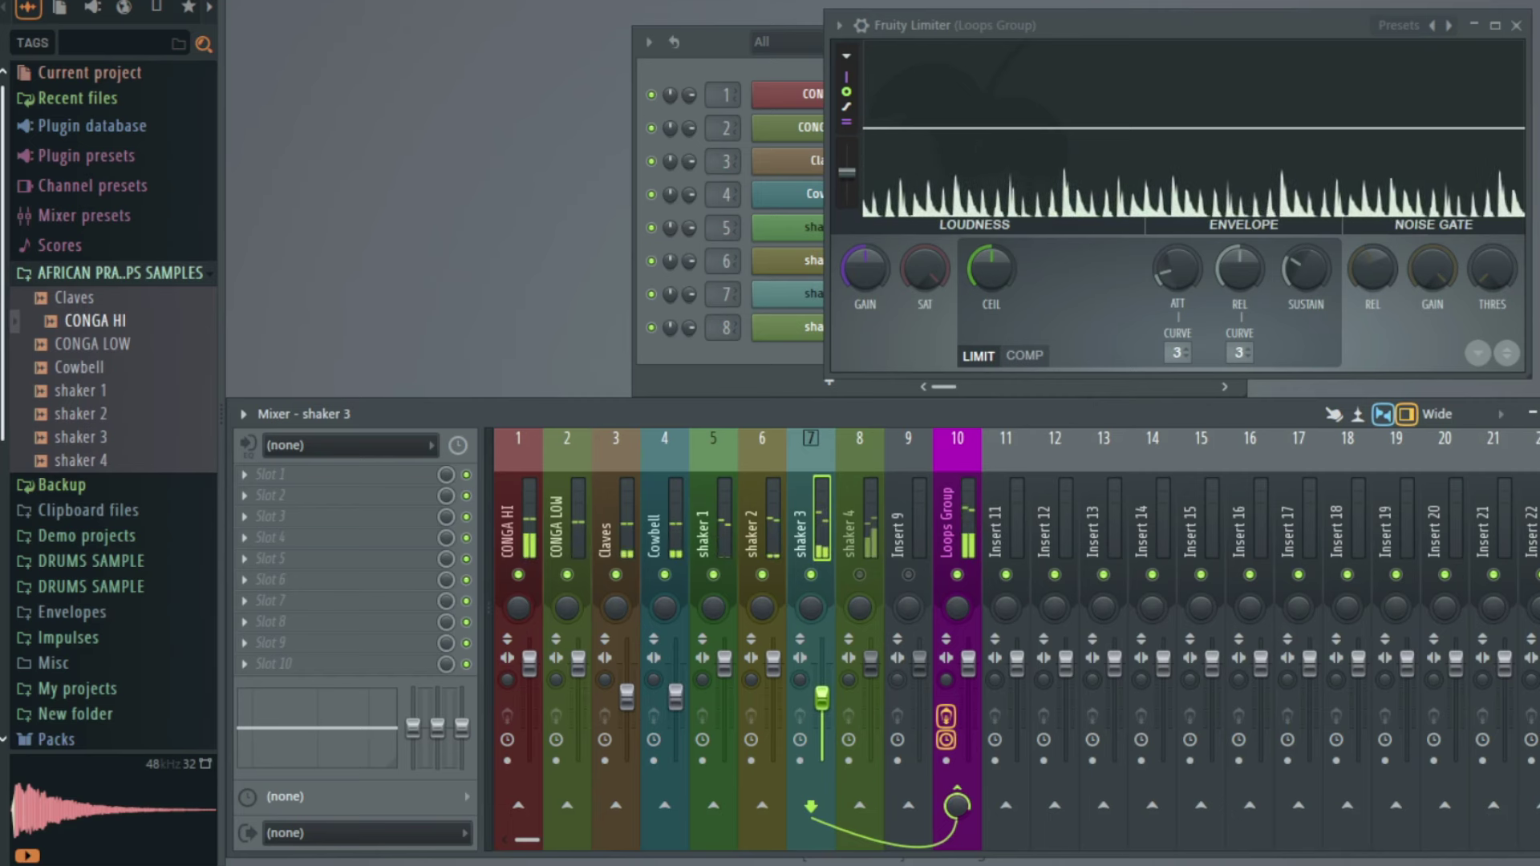
left_click(859, 575)
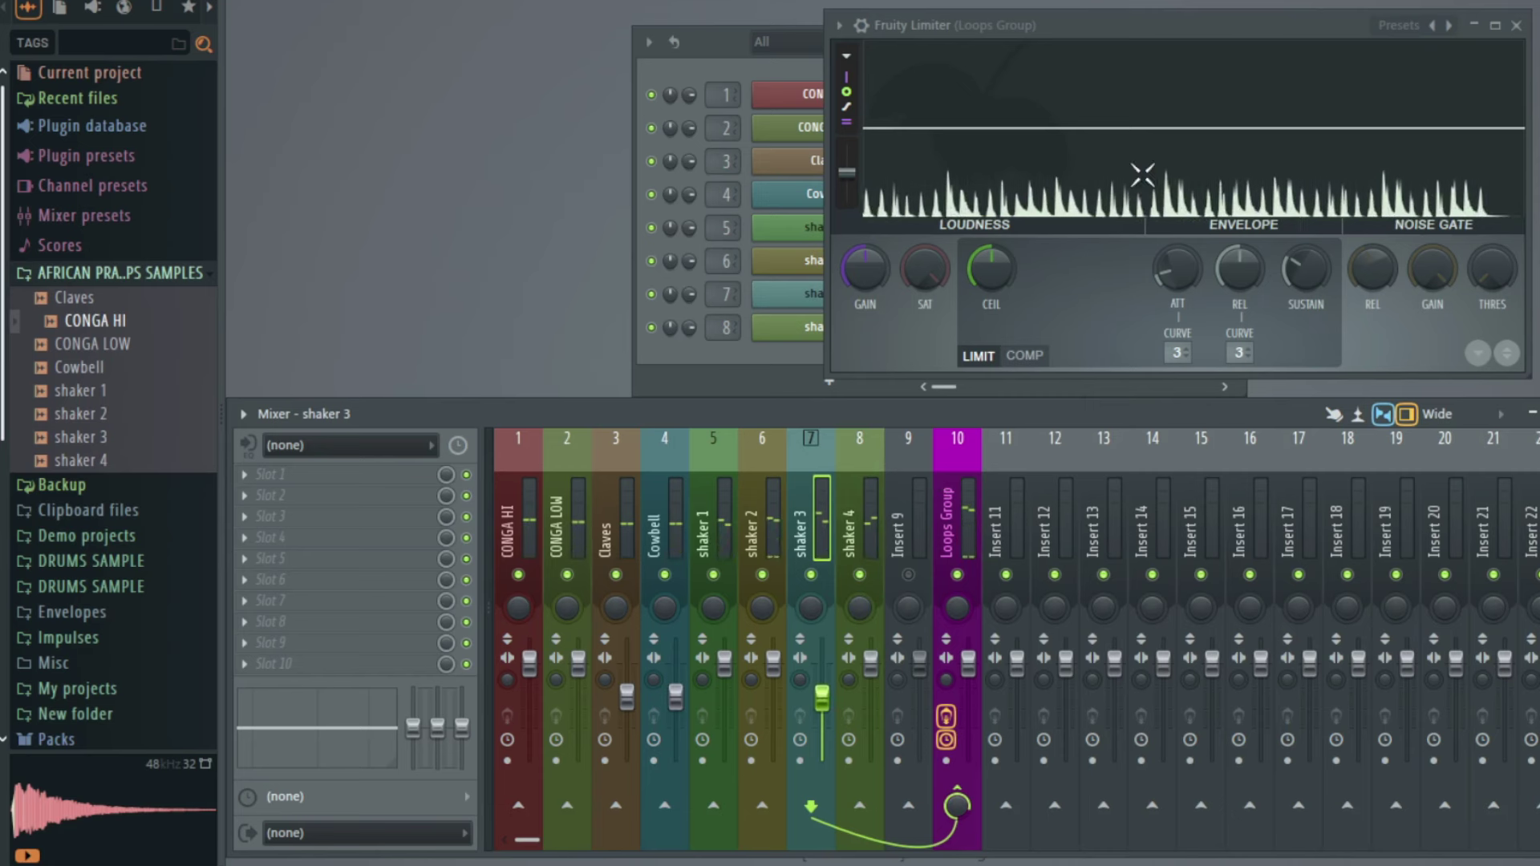
Step: Raise the Fruity Limiter's gain on Loops Group until the loop's peaks pass the ceiling line, and close the limiter
left_click(1131, 195)
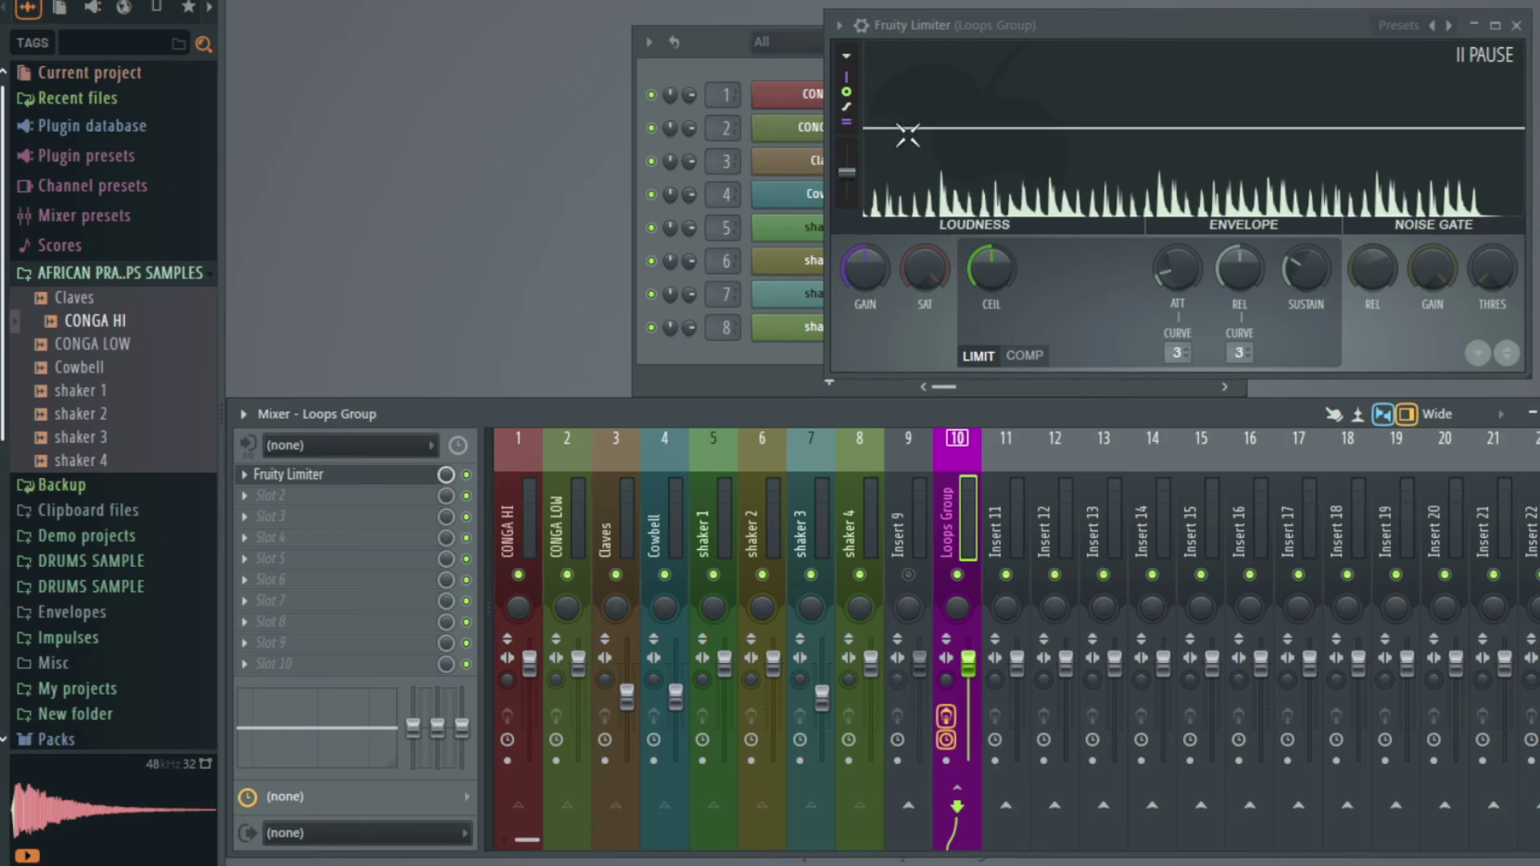
left_click(1198, 175)
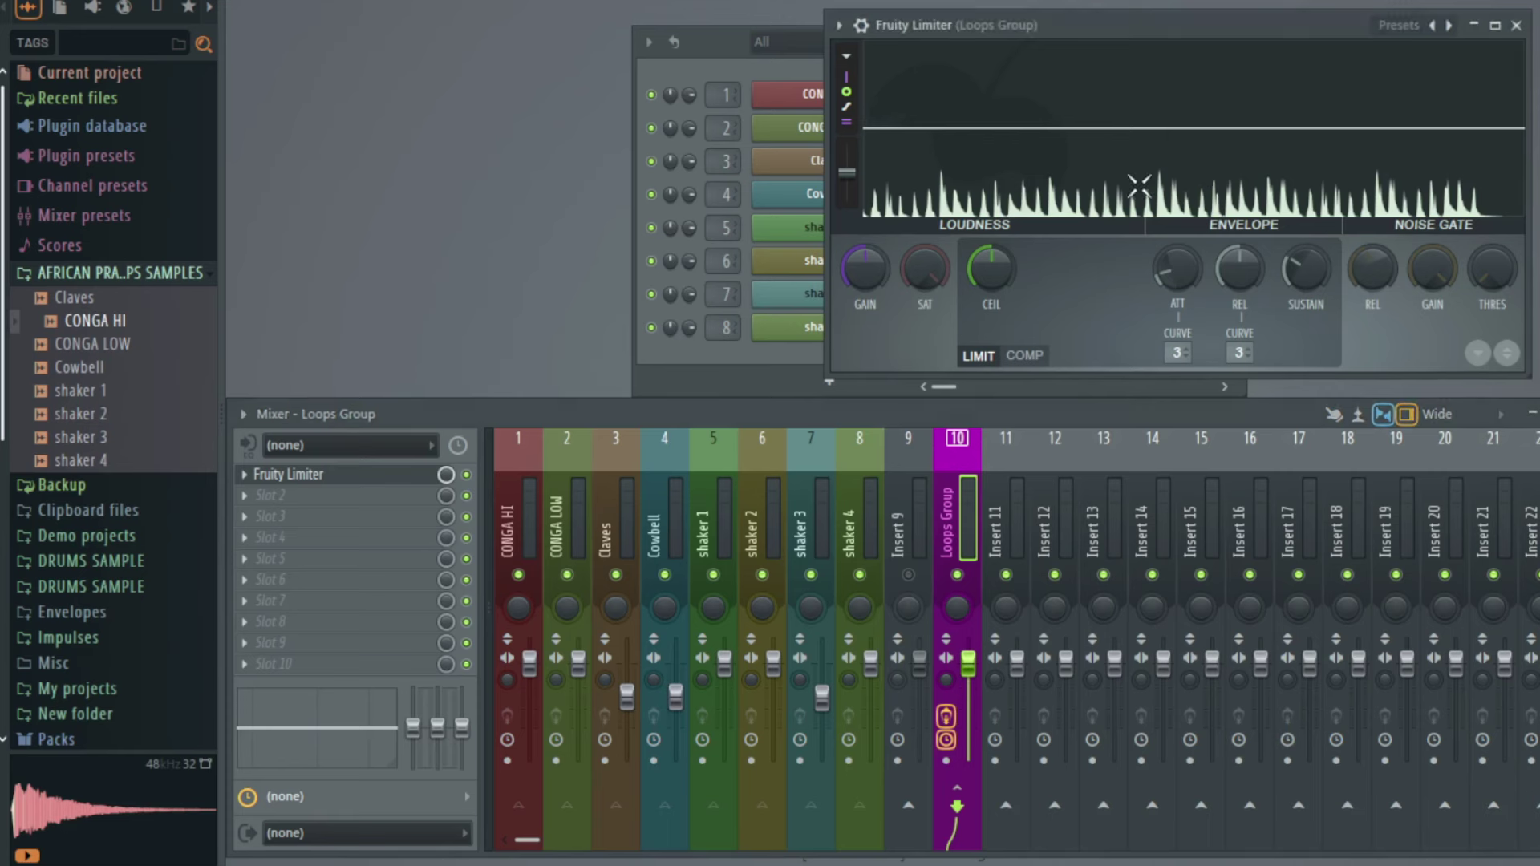
left_click_drag(865, 284, 864, 247)
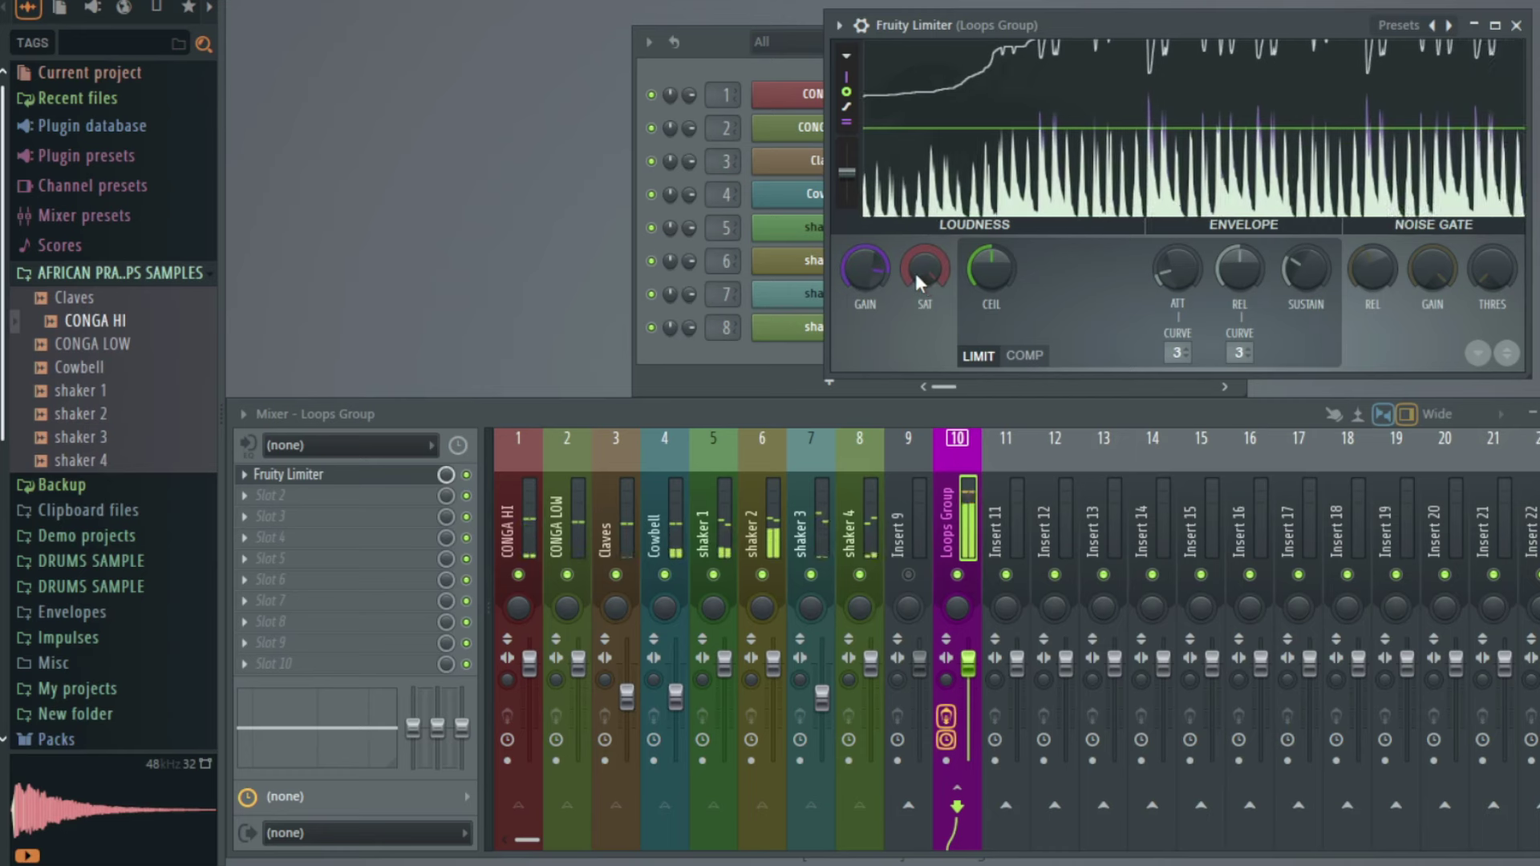
left_click_drag(882, 271, 882, 217)
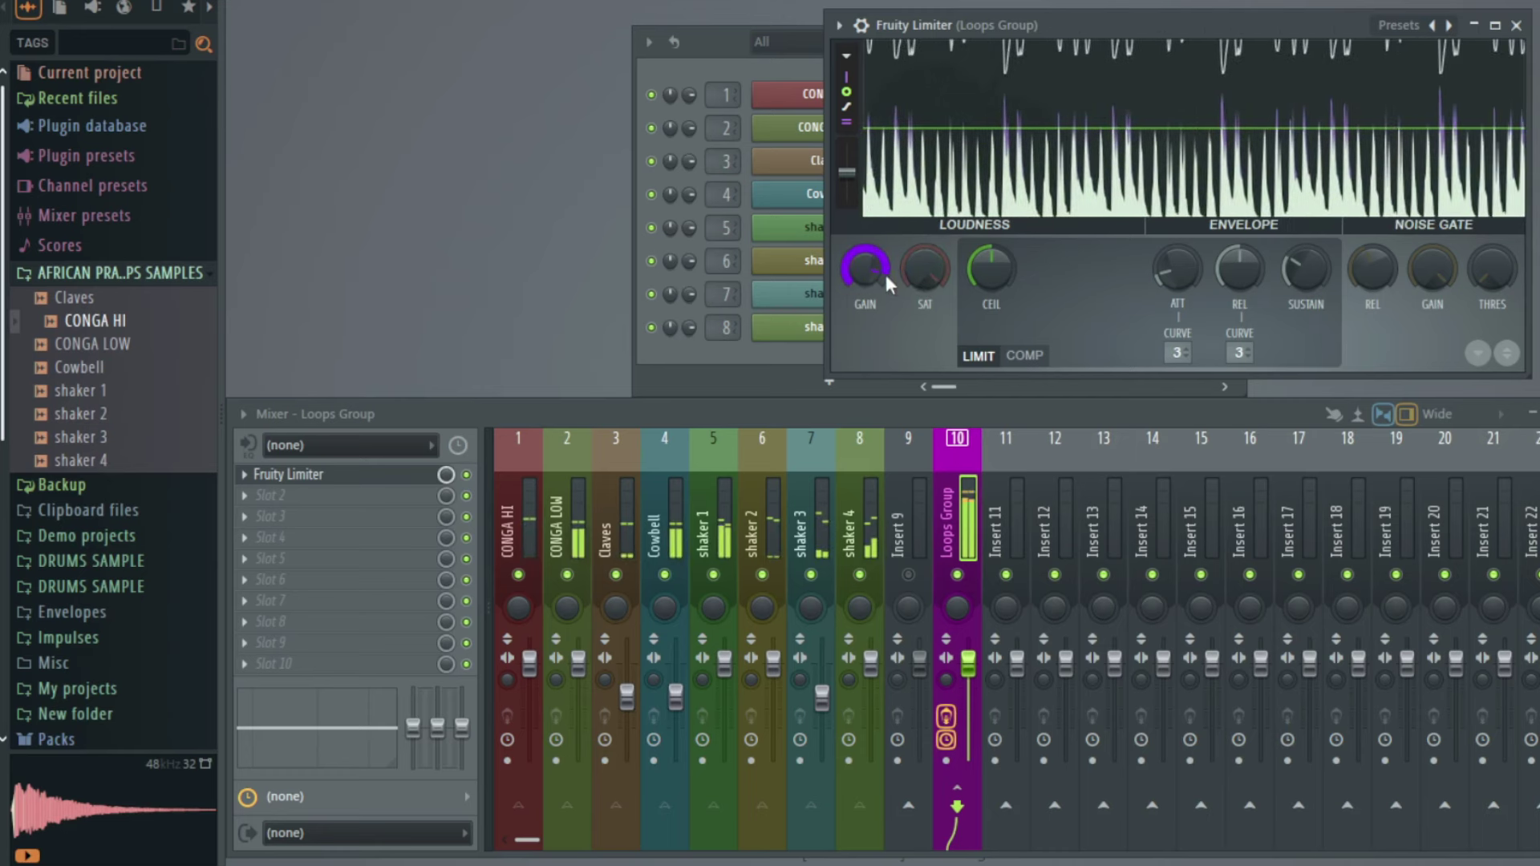
left_click(1354, 114)
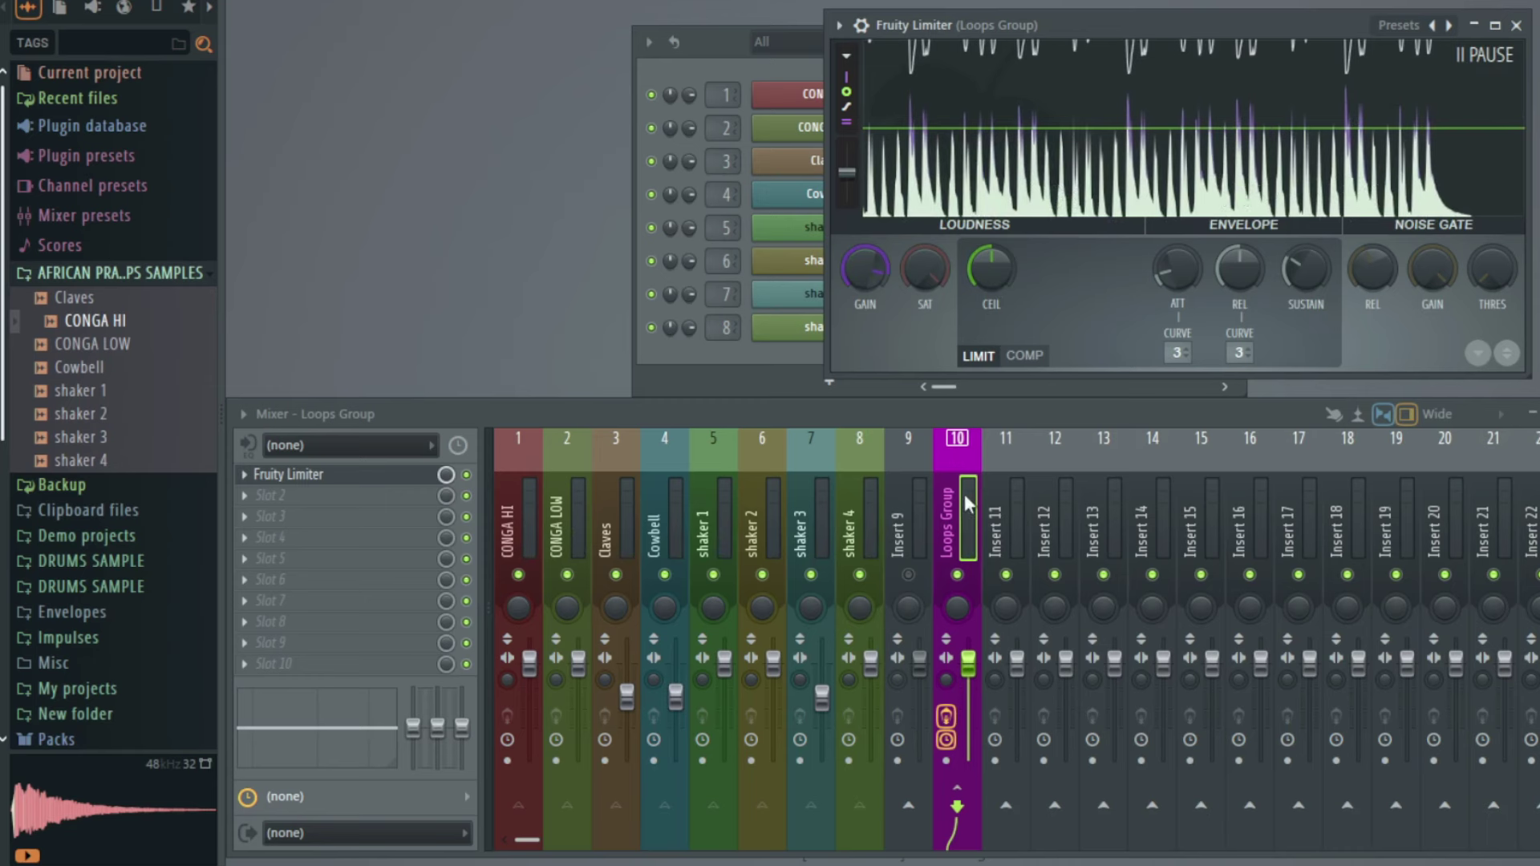
left_click(1516, 24)
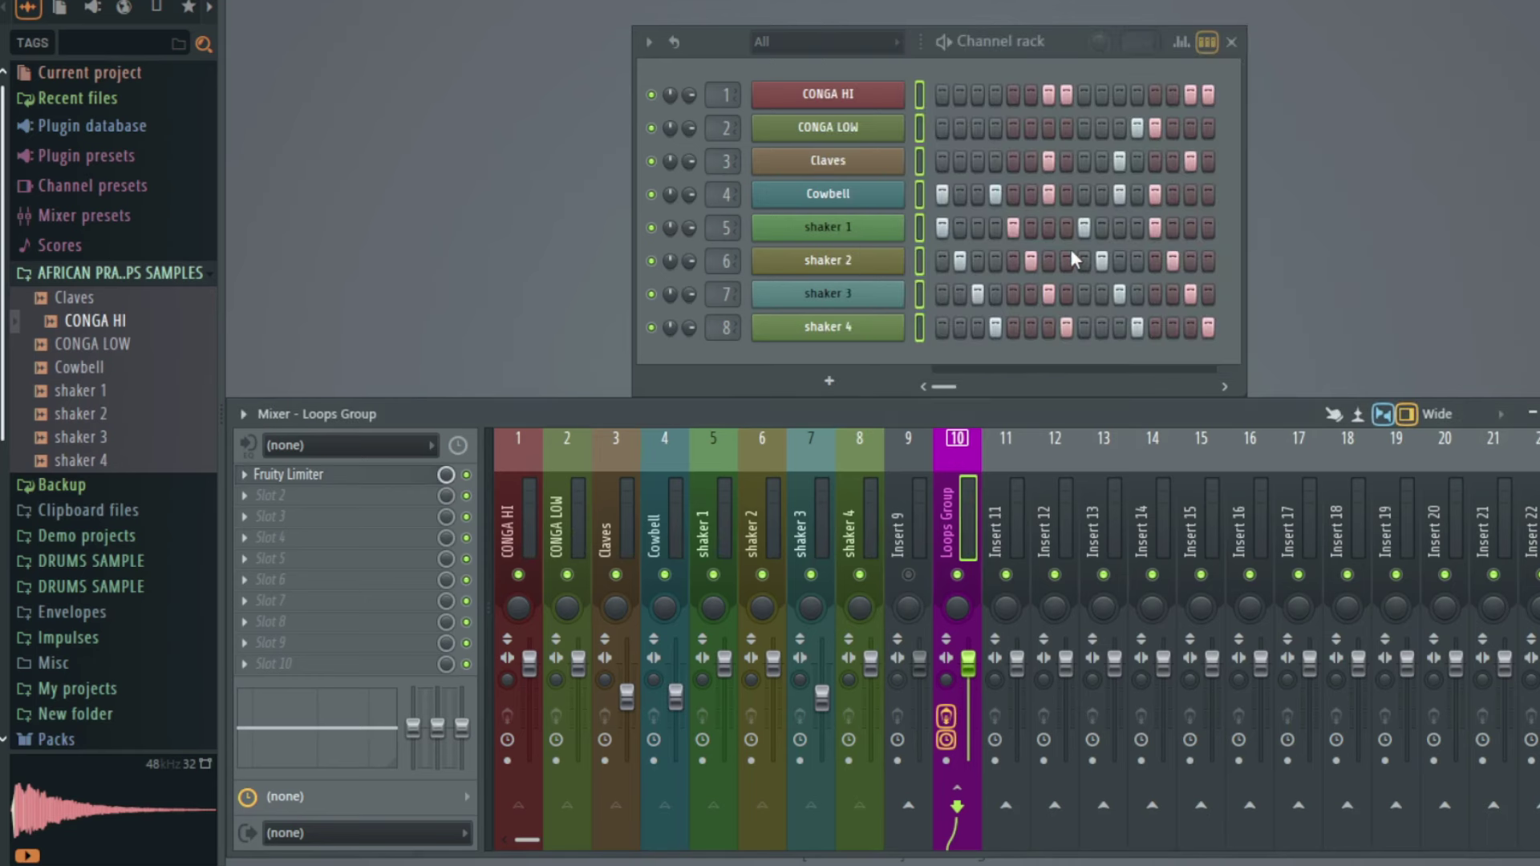
Step: Open the playlist and place the Pattern 1 clip at bar 1 of Track 1
left_click(920, 93)
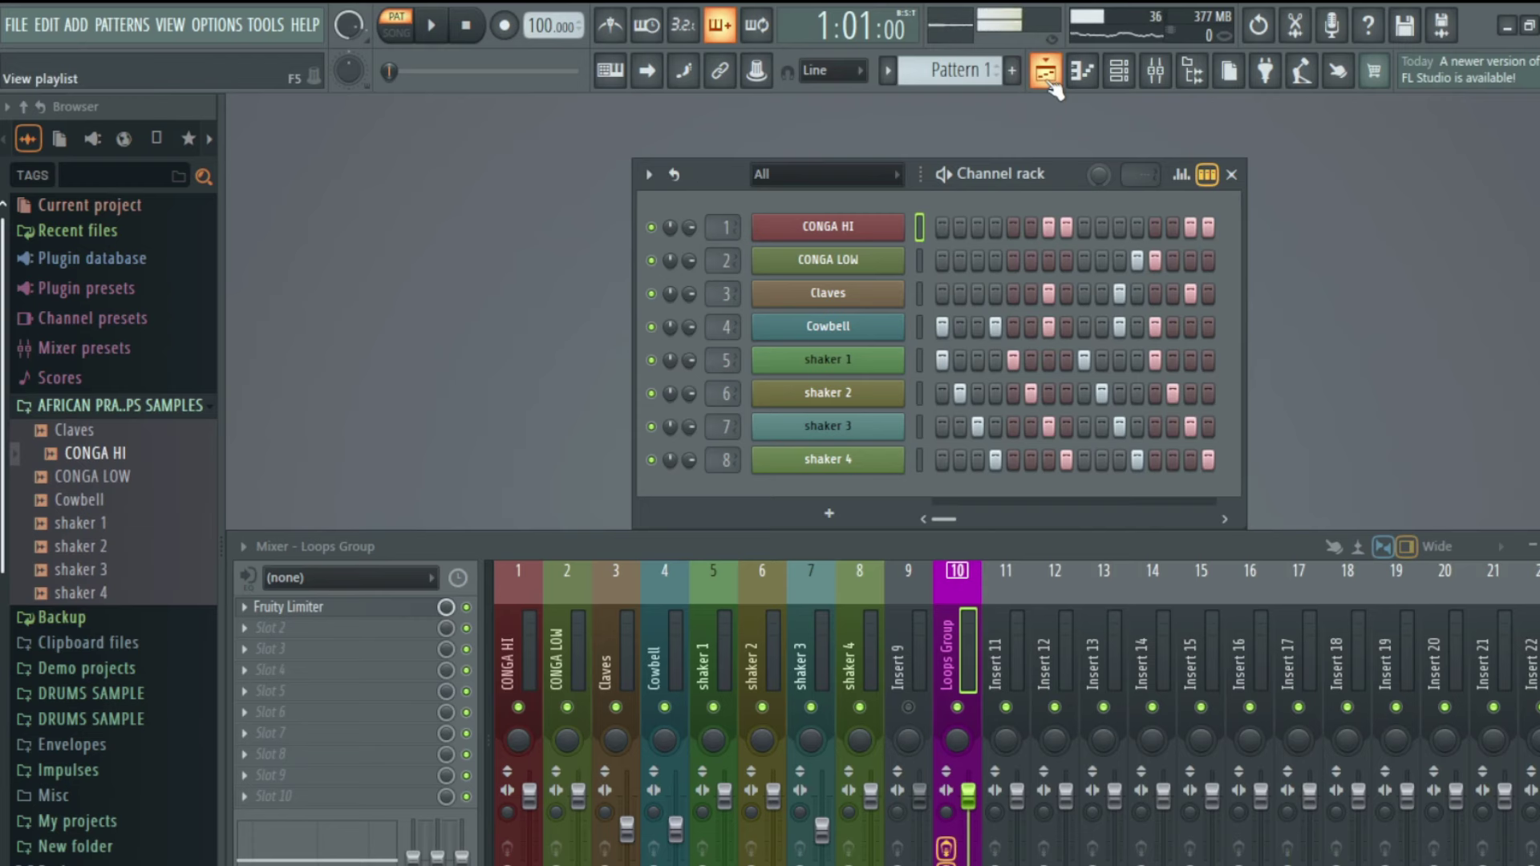
left_click(1048, 76)
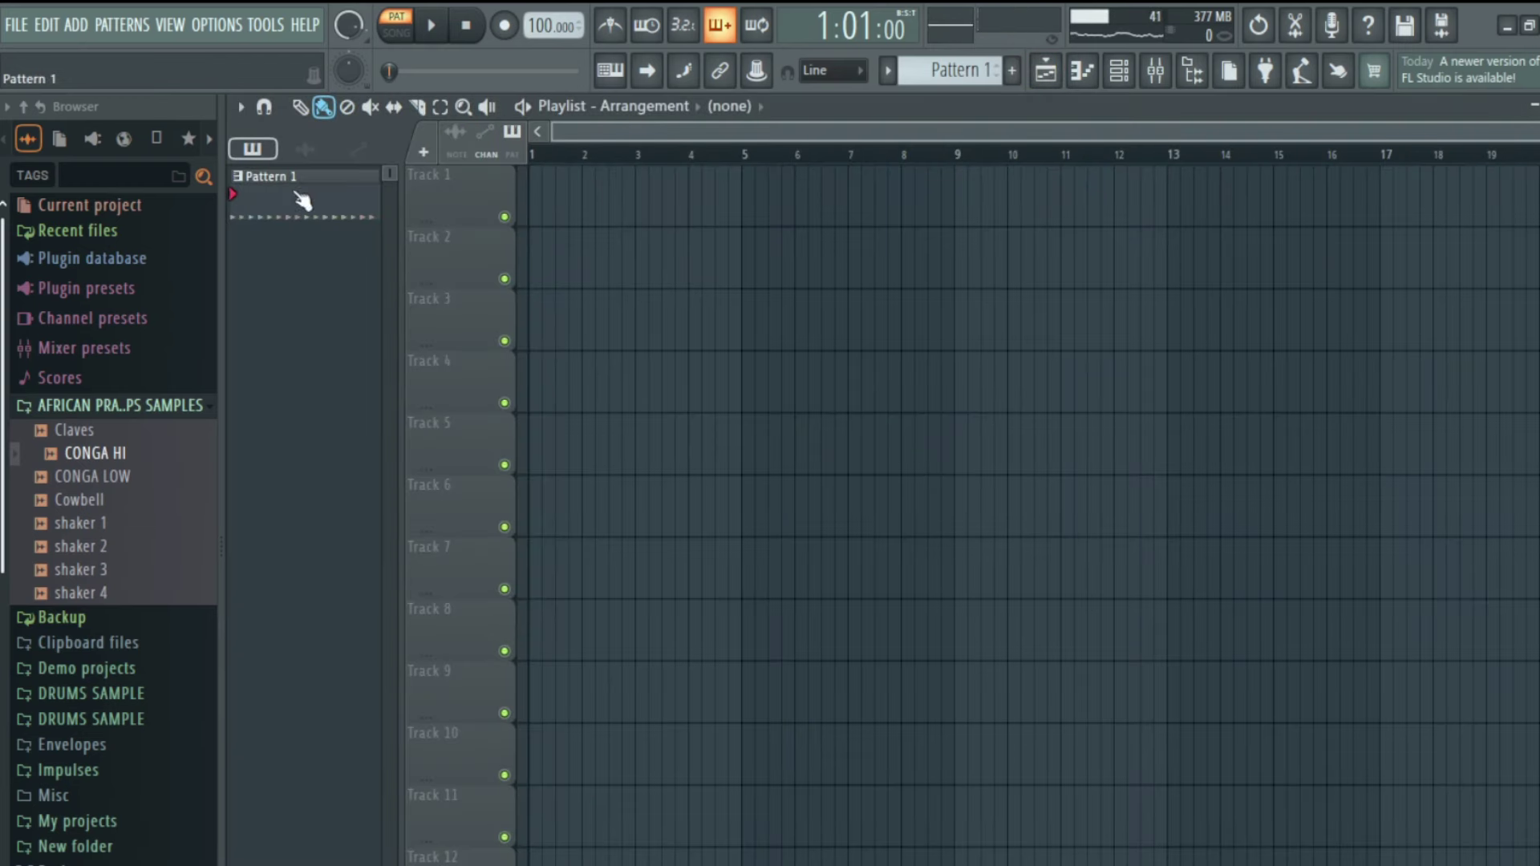
left_click(361, 216)
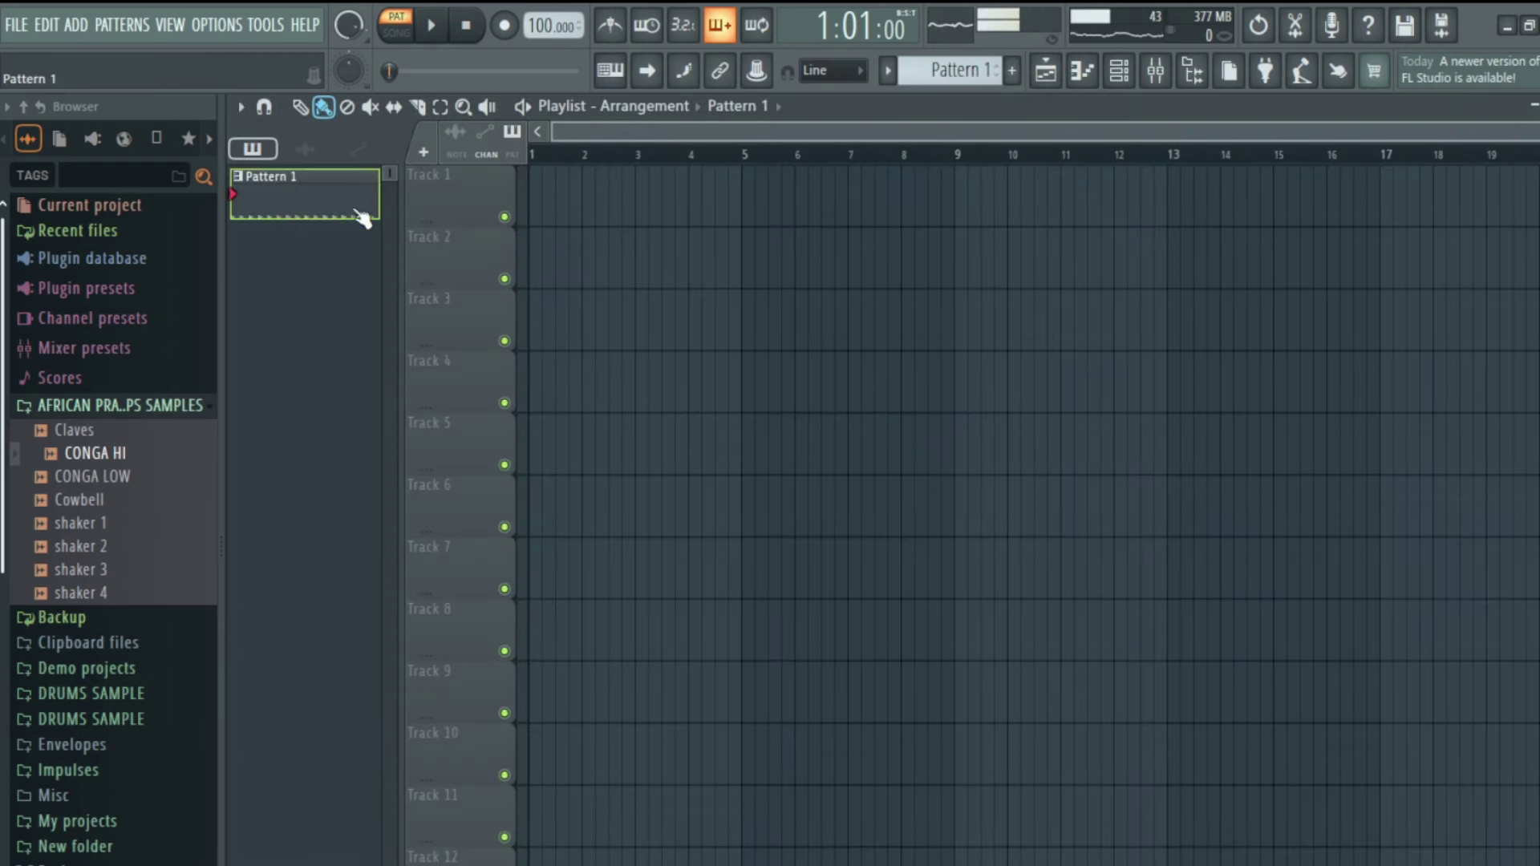
left_click_drag(318, 213, 551, 192)
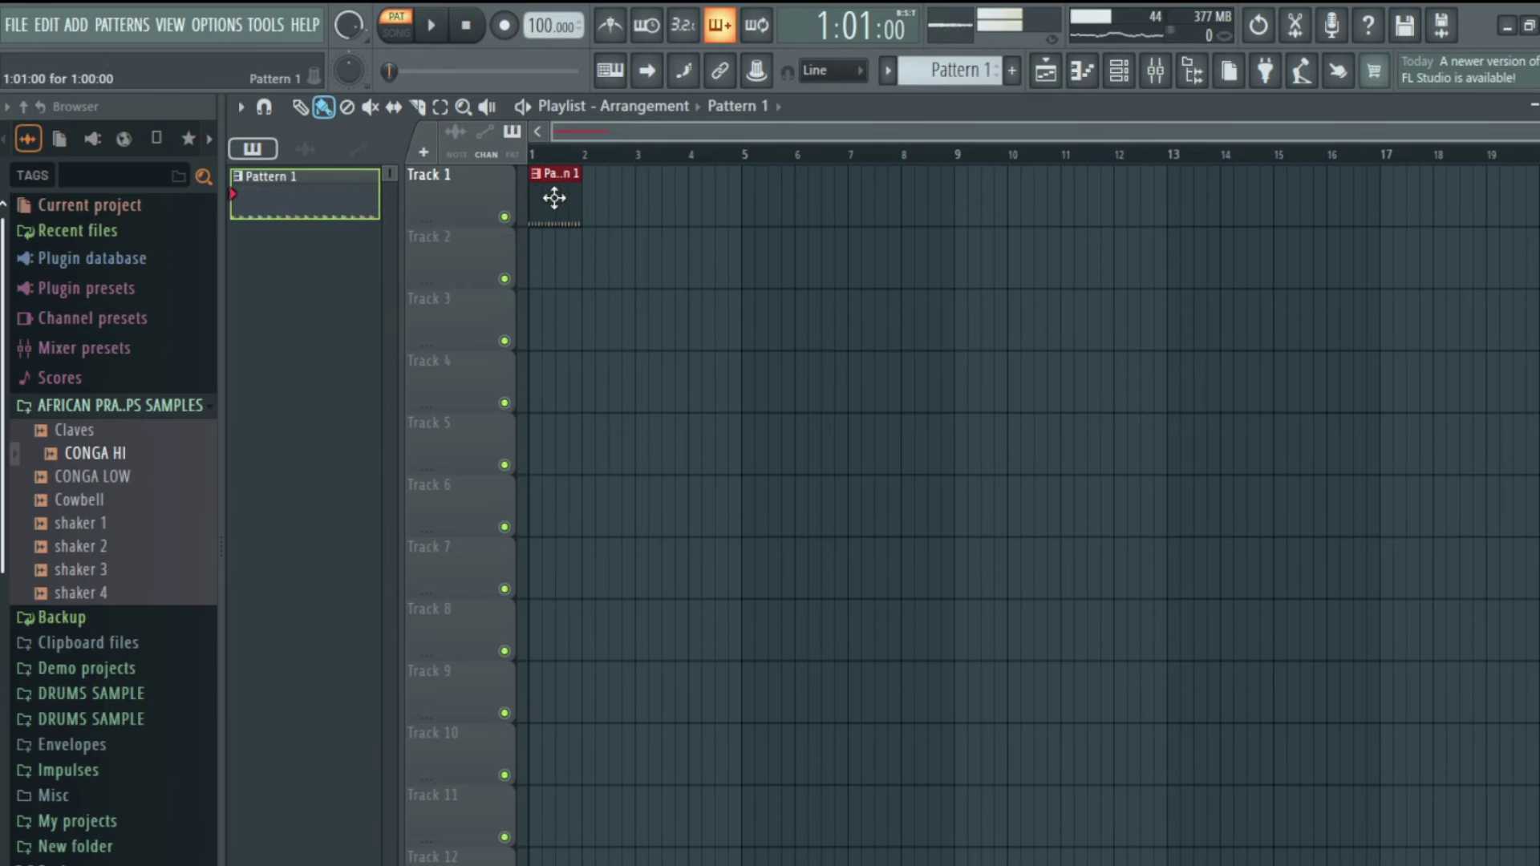
scroll(872, 329, "up", 1)
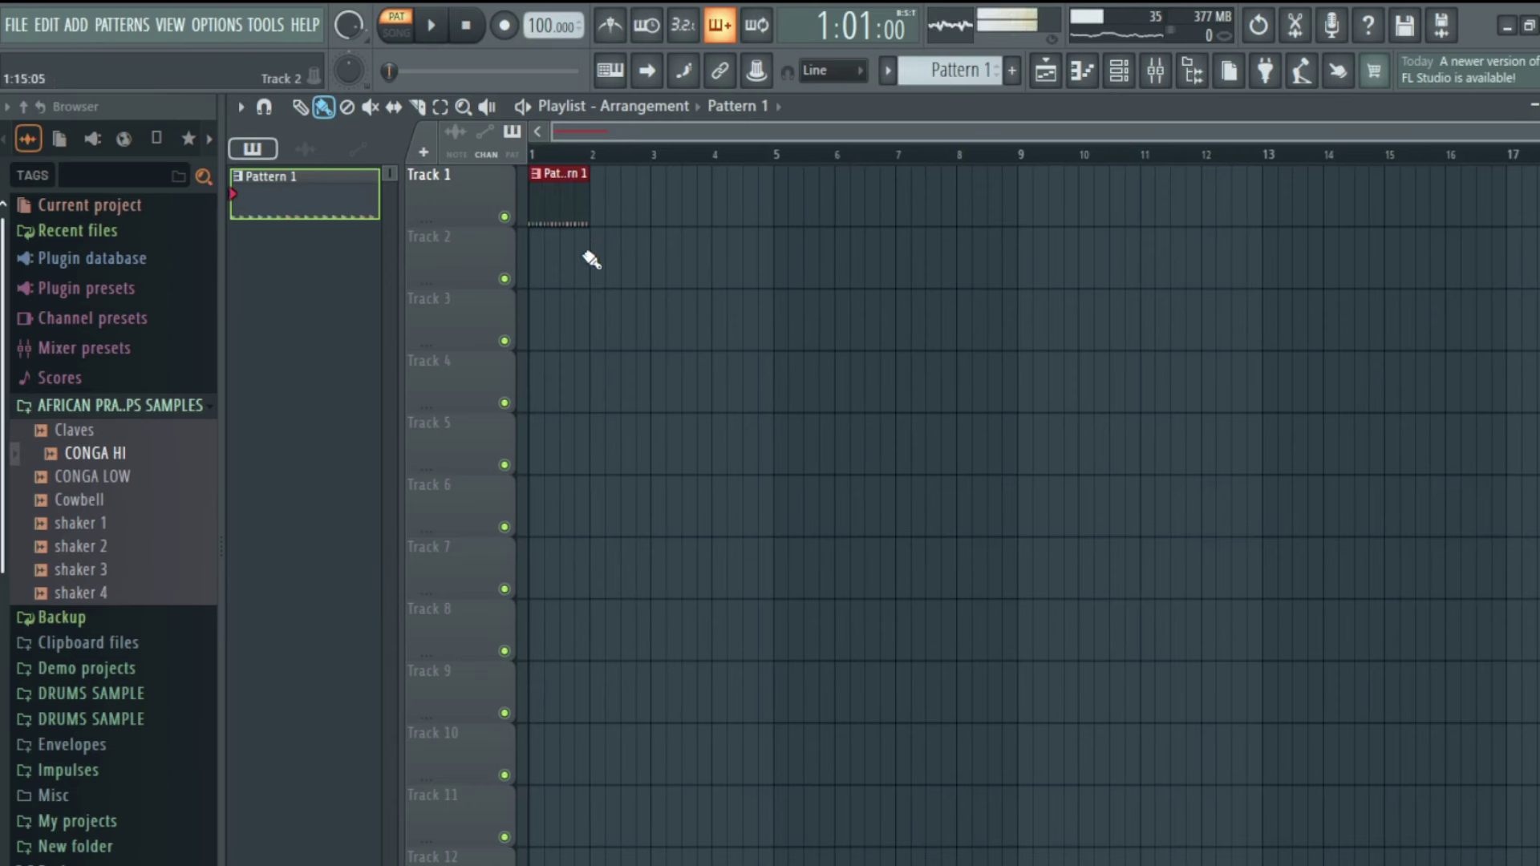
Step: Switch to the Draw tool, duplicate the Pattern 1 clip end to end on Track 1 up to bar 119, and move the playhead there
left_click(637, 461)
key("p")
left_click(568, 213)
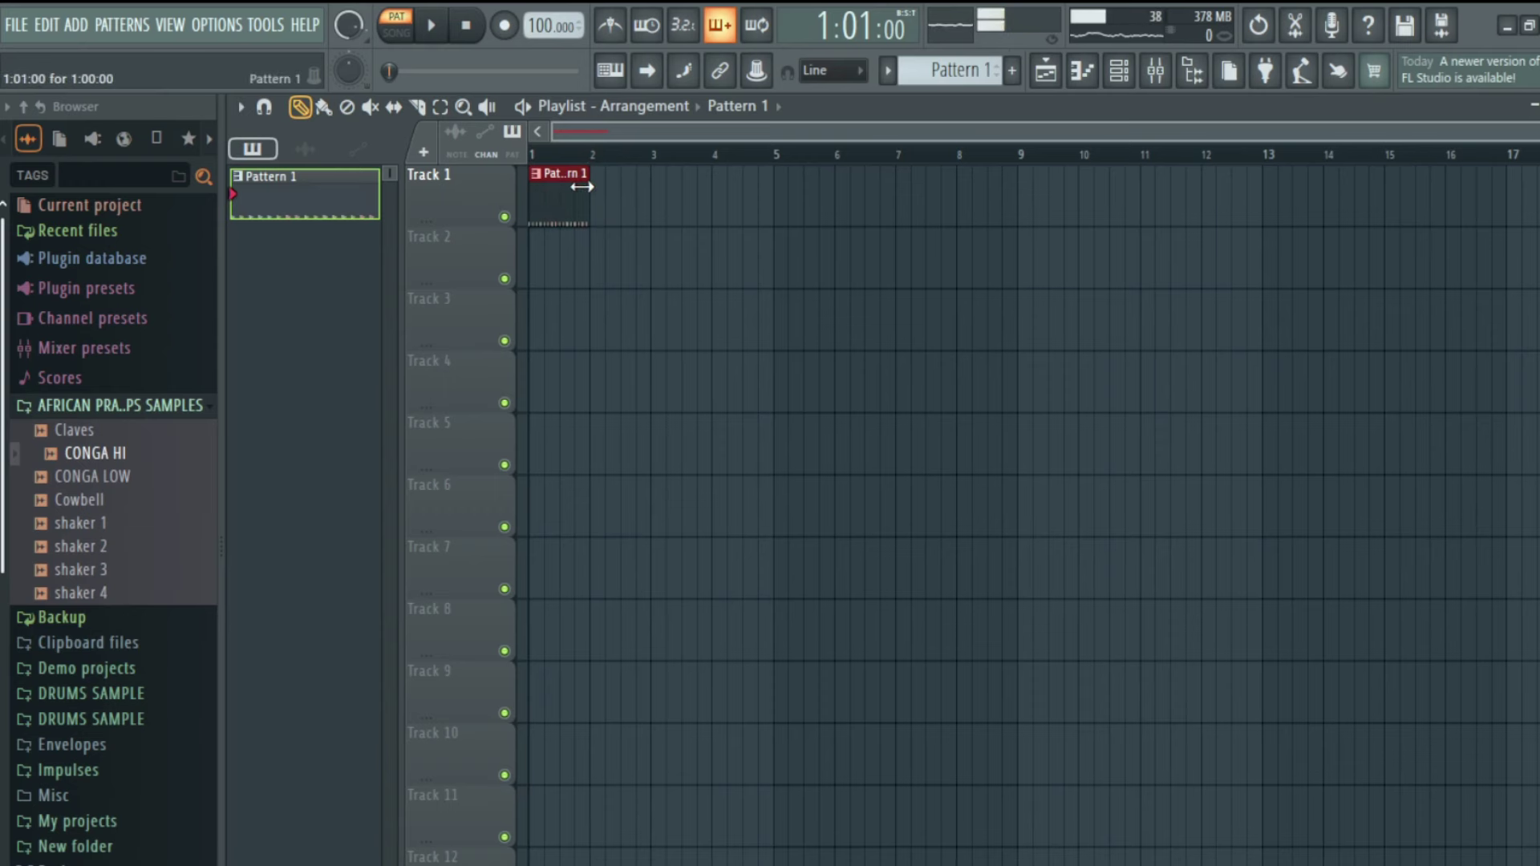
key("ctrl+b")
key("ctrl+b")
key("ctrl+b")
key("ctrl+b")
key("ctrl+b")
key("ctrl+b")
key("ctrl+b")
key("ctrl+b")
key("ctrl+b")
key("ctrl+b")
key("ctrl+b")
key("ctrl+b")
key("ctrl+b")
key("ctrl+b")
key("ctrl+b")
key("ctrl+b")
key("ctrl+b")
key("ctrl+b")
key("ctrl+b")
key("ctrl+b")
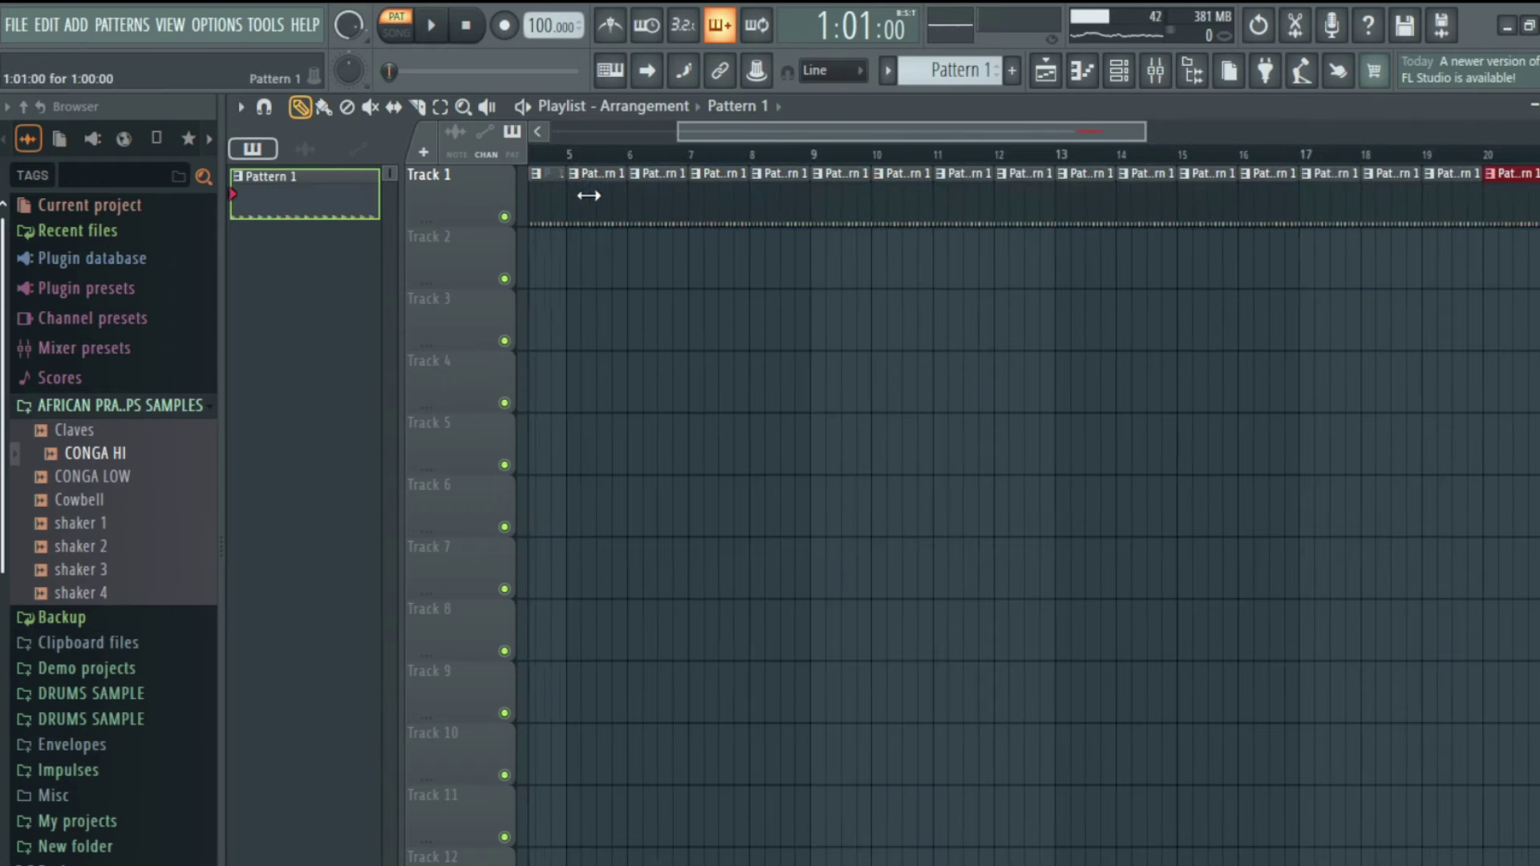
key("ctrl+b")
key("ctrl+b")
key("ctrl+b")
key("ctrl+b")
key("ctrl+b")
key("ctrl+b")
key("ctrl+b")
key("ctrl+b")
key("ctrl+b")
key("ctrl+b")
key("ctrl+b")
key("ctrl+b")
key("ctrl+b")
key("ctrl+b")
key("ctrl+b")
key("ctrl+b")
key("ctrl+b")
key("ctrl+b")
key("ctrl+b")
key("ctrl+b")
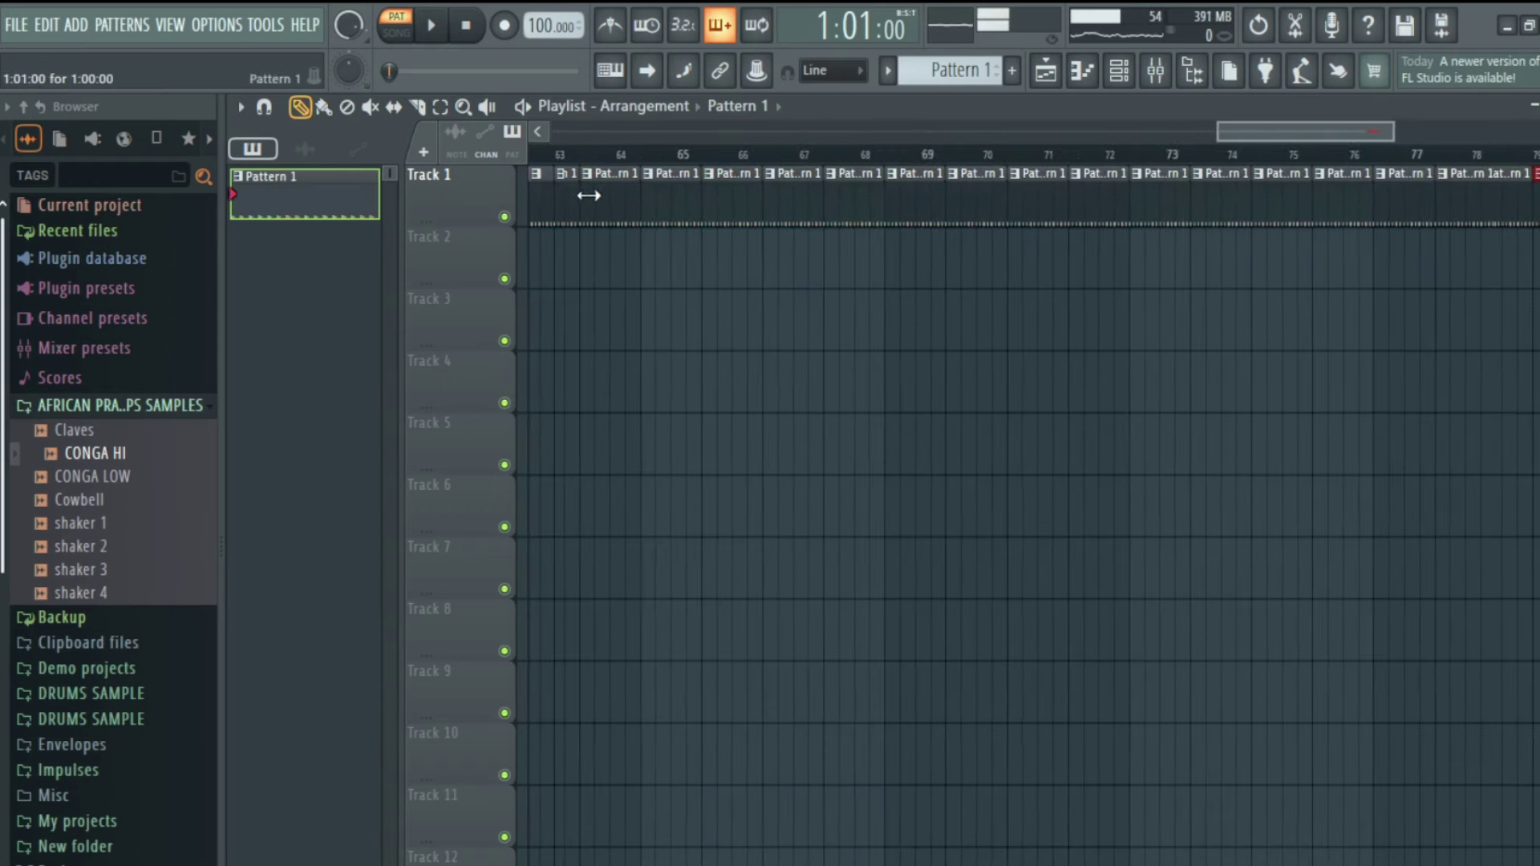
key("ctrl+b")
key("ctrl+b")
key("ctrl+b")
key("ctrl+b")
key("ctrl+b")
key("ctrl+b")
key("ctrl+b")
key("ctrl+b")
key("ctrl+b")
key("ctrl+b")
key("ctrl+b")
key("ctrl+b")
key("ctrl+b")
key("ctrl+b")
key("ctrl+b")
key("ctrl+b")
key("ctrl+b")
key("ctrl+b")
key("ctrl+b")
key("ctrl+b")
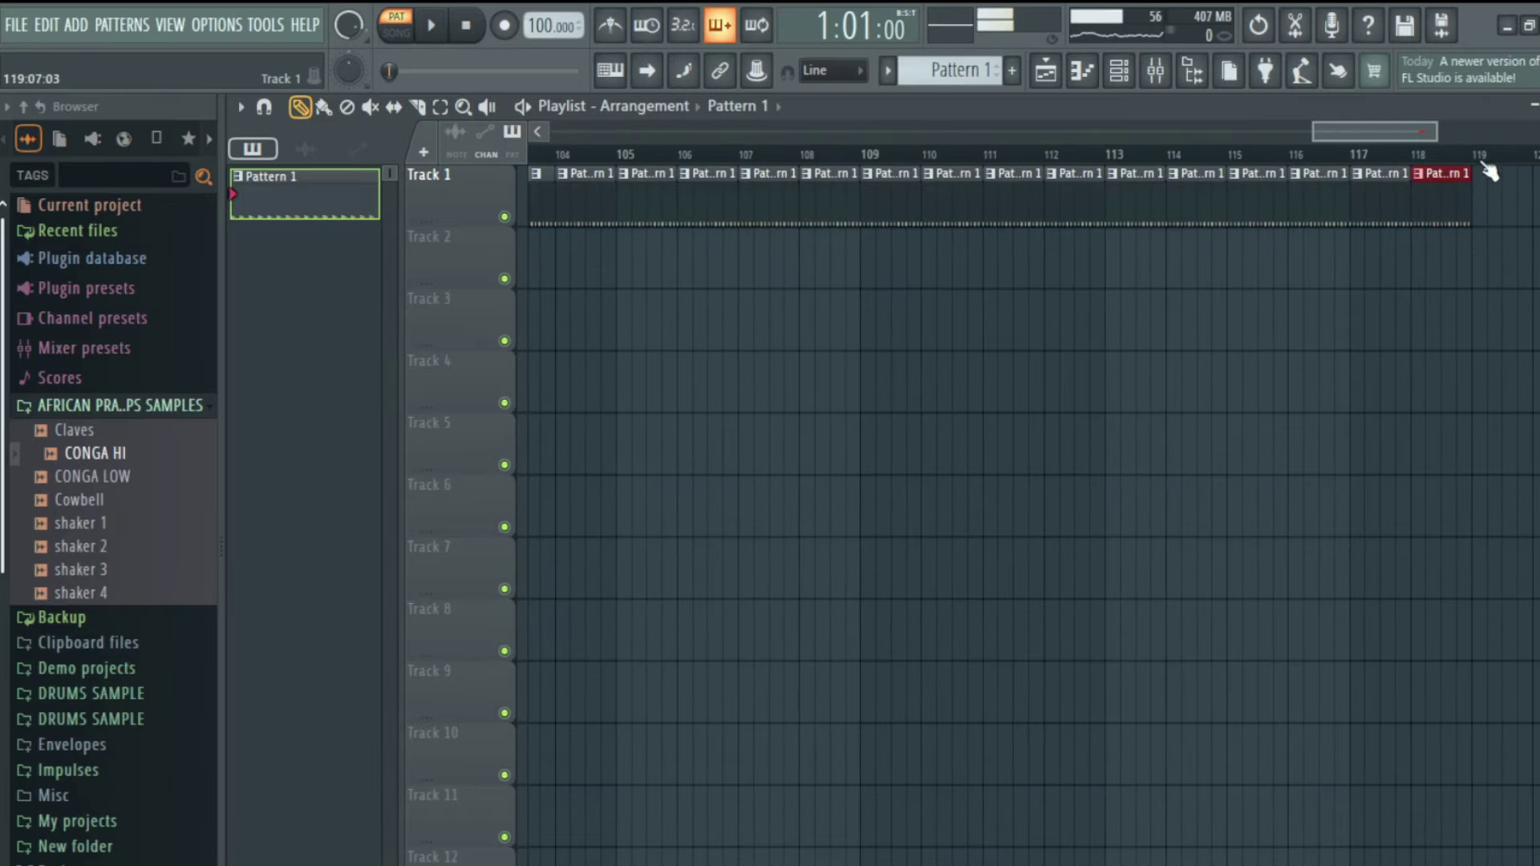
left_click(1475, 157)
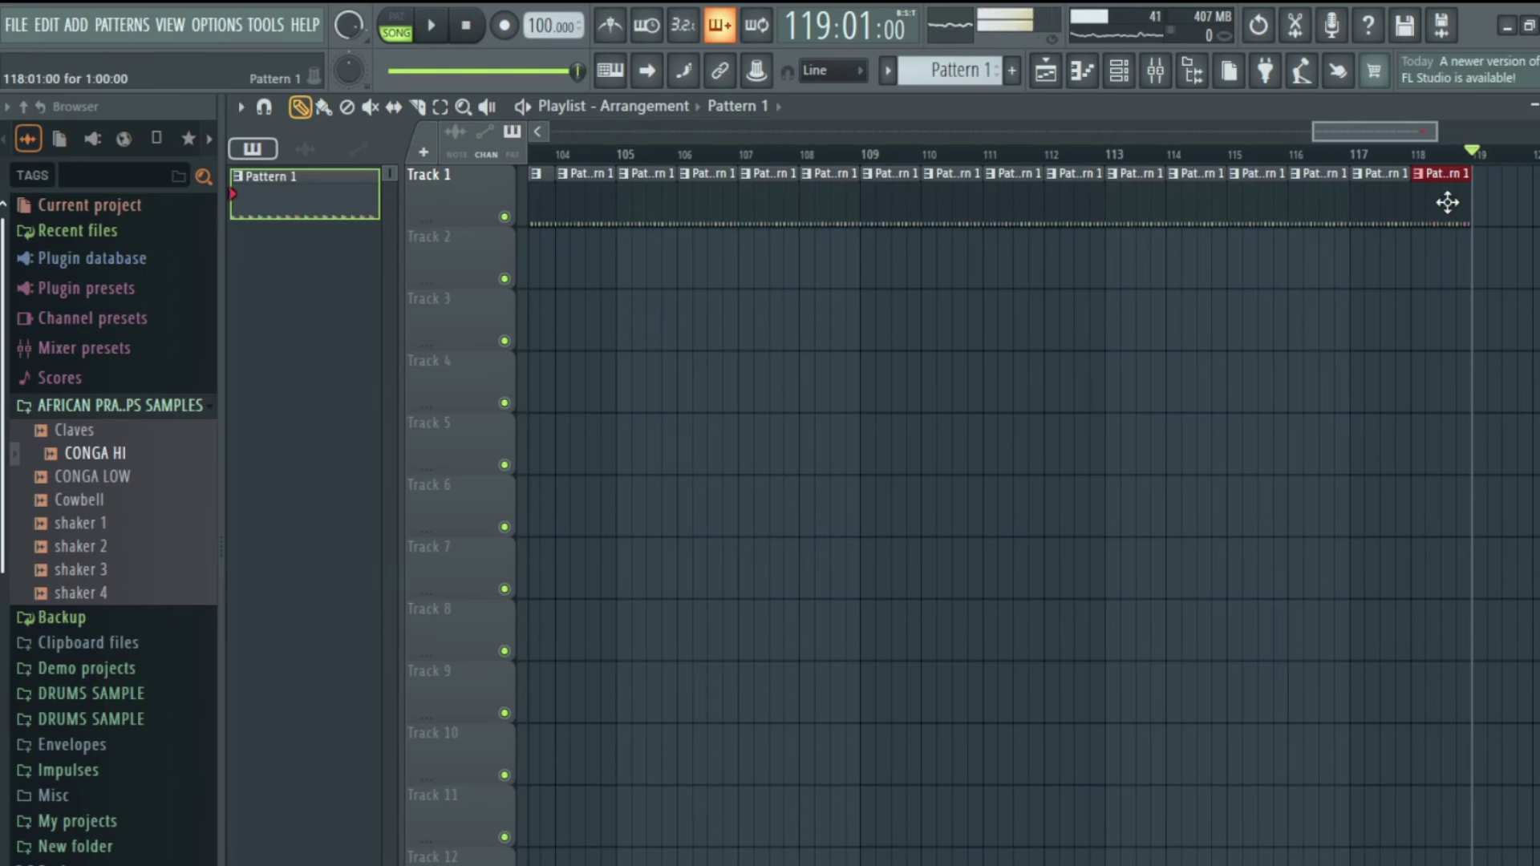
Step: Extend the Pattern 1 clips on Track 1 to bar 143, and duplicate the whole run to reach bar 285
key("ctrl+b")
key("ctrl+b")
key("ctrl+b")
key("ctrl+b")
key("ctrl+b")
key("ctrl+b")
key("ctrl+b")
key("ctrl+b")
key("ctrl+b")
key("ctrl+b")
key("ctrl+b")
key("ctrl+b")
key("ctrl+b")
key("ctrl+b")
key("ctrl+b")
key("ctrl+b")
key("ctrl+b")
key("ctrl+b")
key("ctrl+b")
key("ctrl+b")
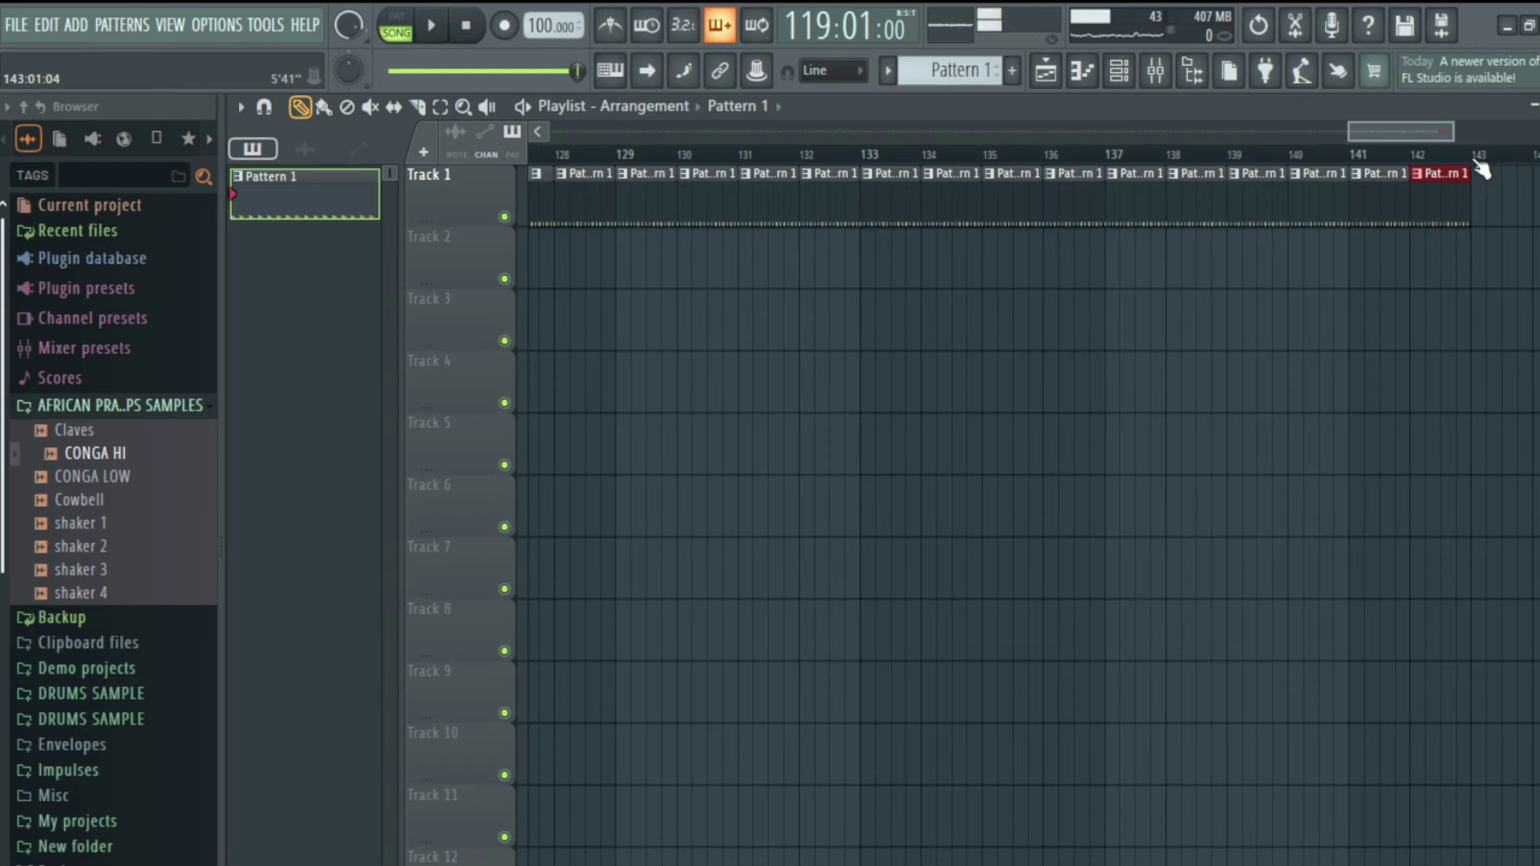
key("ctrl+a")
key("ctrl+b")
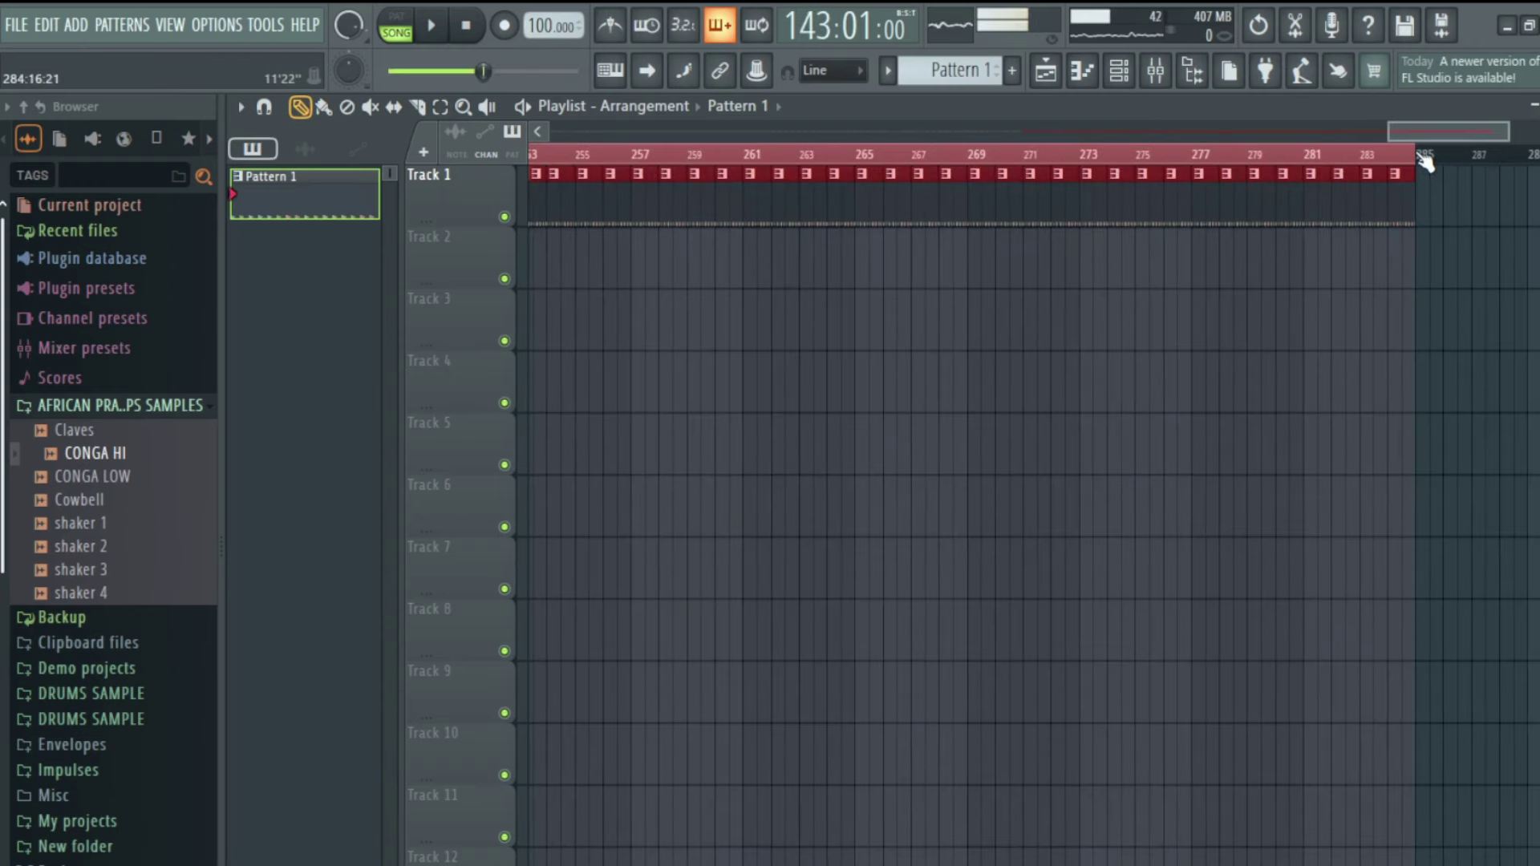
Step: Place the playhead at bar 251 and delete all Track 1 clips from there to the end of the arrangement
key("ctrl+d")
left_click_drag(722, 156, 1538, 158)
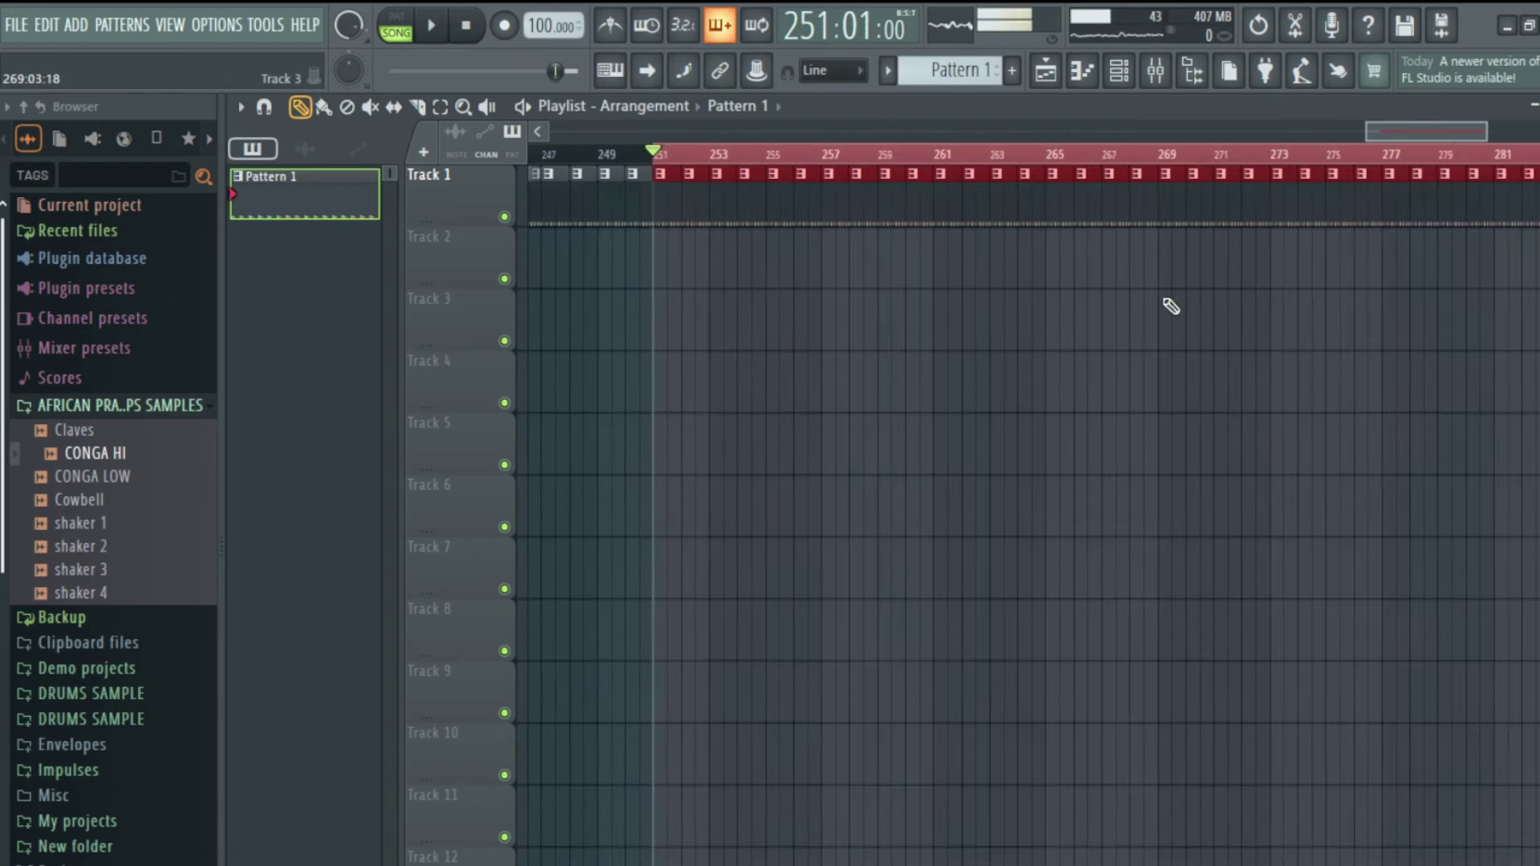
scroll(1162, 284, "down", 3)
scroll(1164, 283, "down", 3)
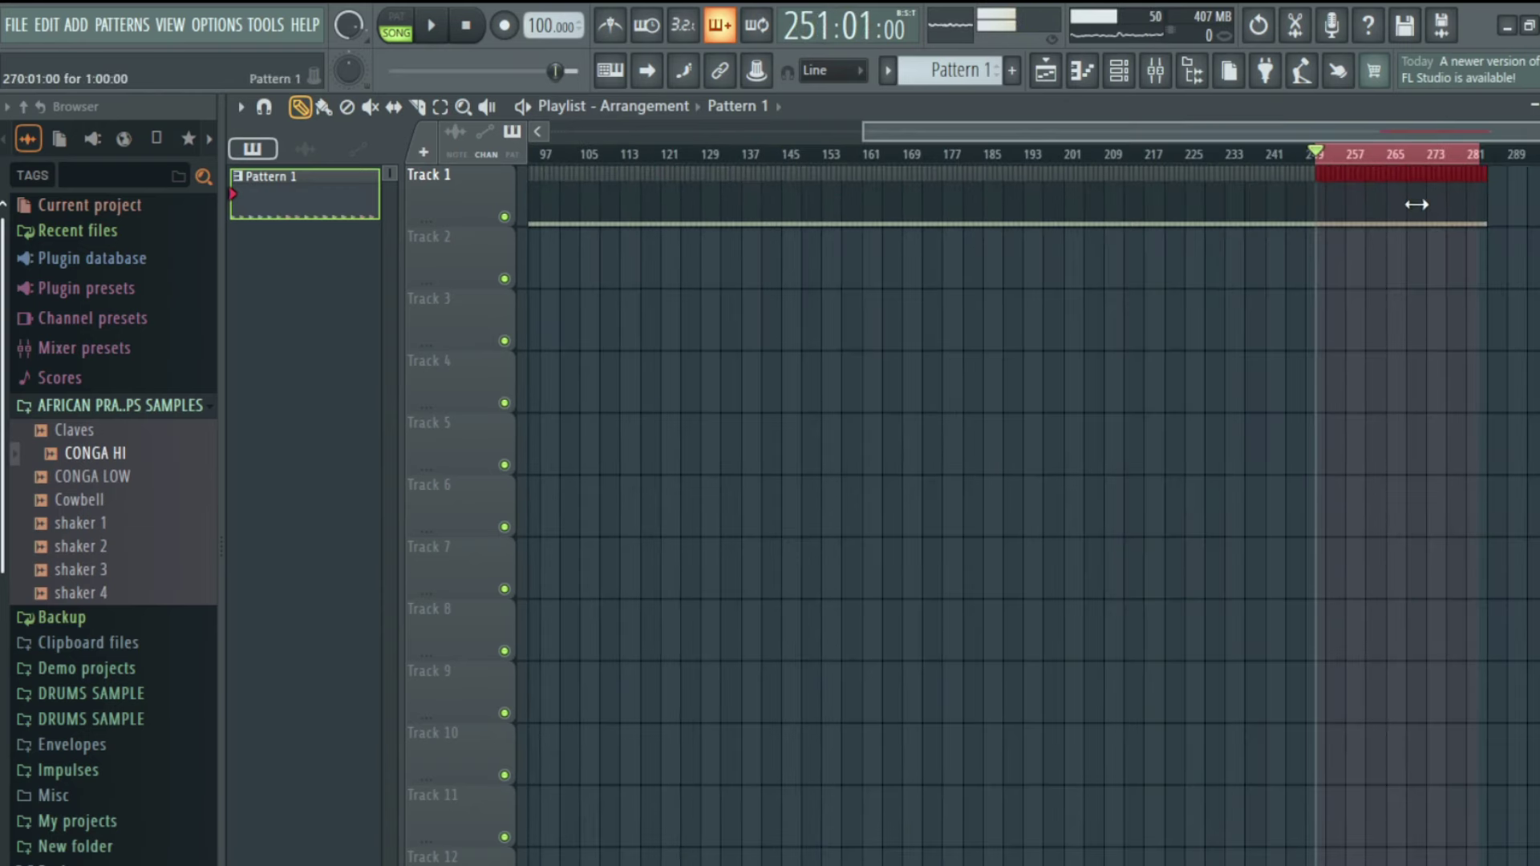
key("Delete")
key("ctrl+d")
scroll(1283, 183, "up", 4)
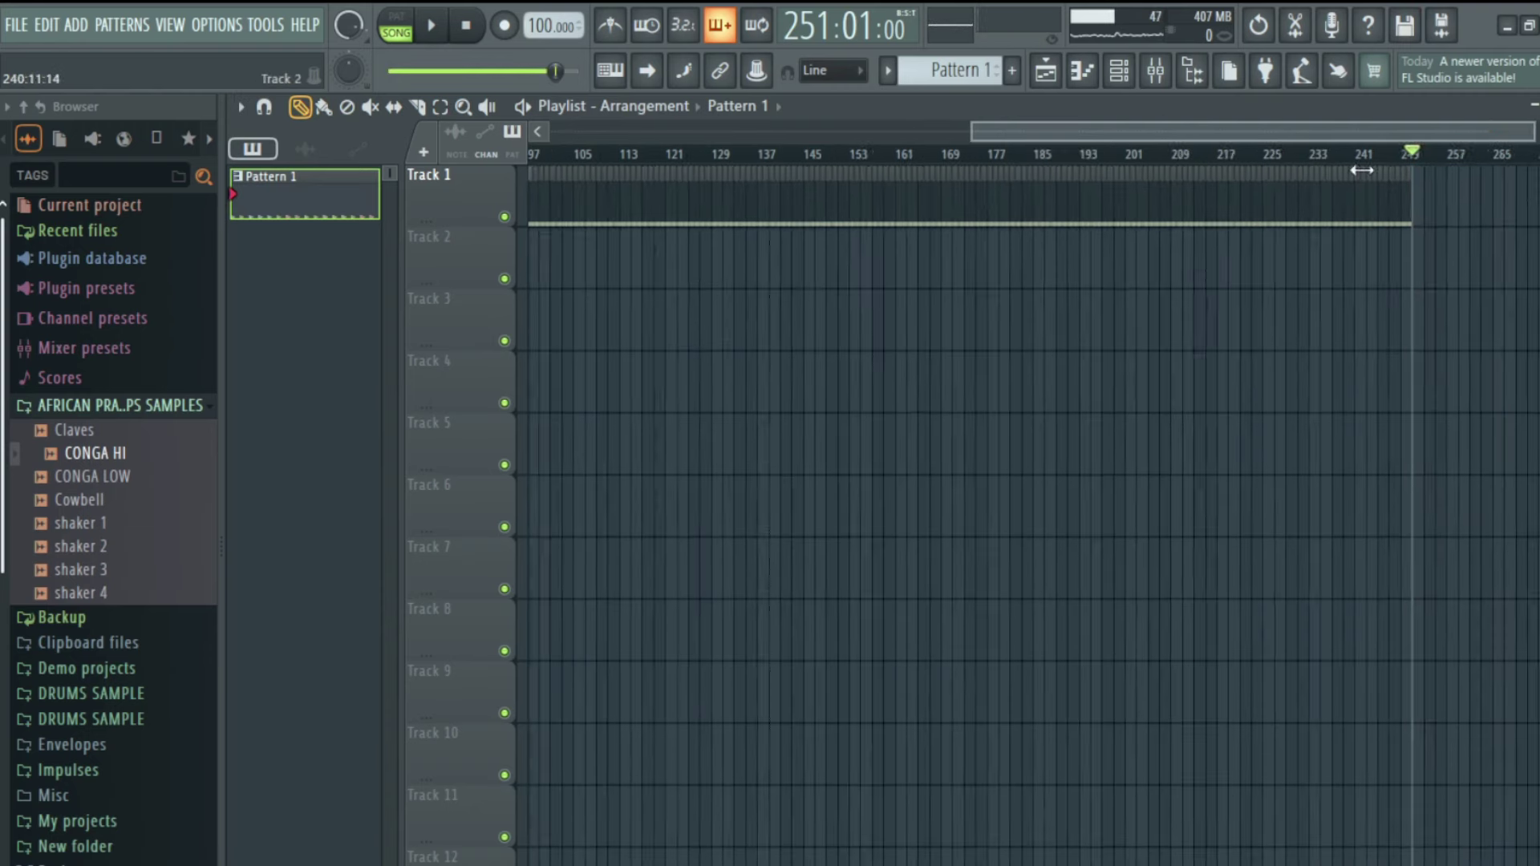
left_click_drag(1289, 130, 1308, 138)
scroll(1228, 186, "up", 2)
left_click(1240, 153)
scroll(1290, 282, "down", 4)
left_click_drag(1420, 122, 623, 128)
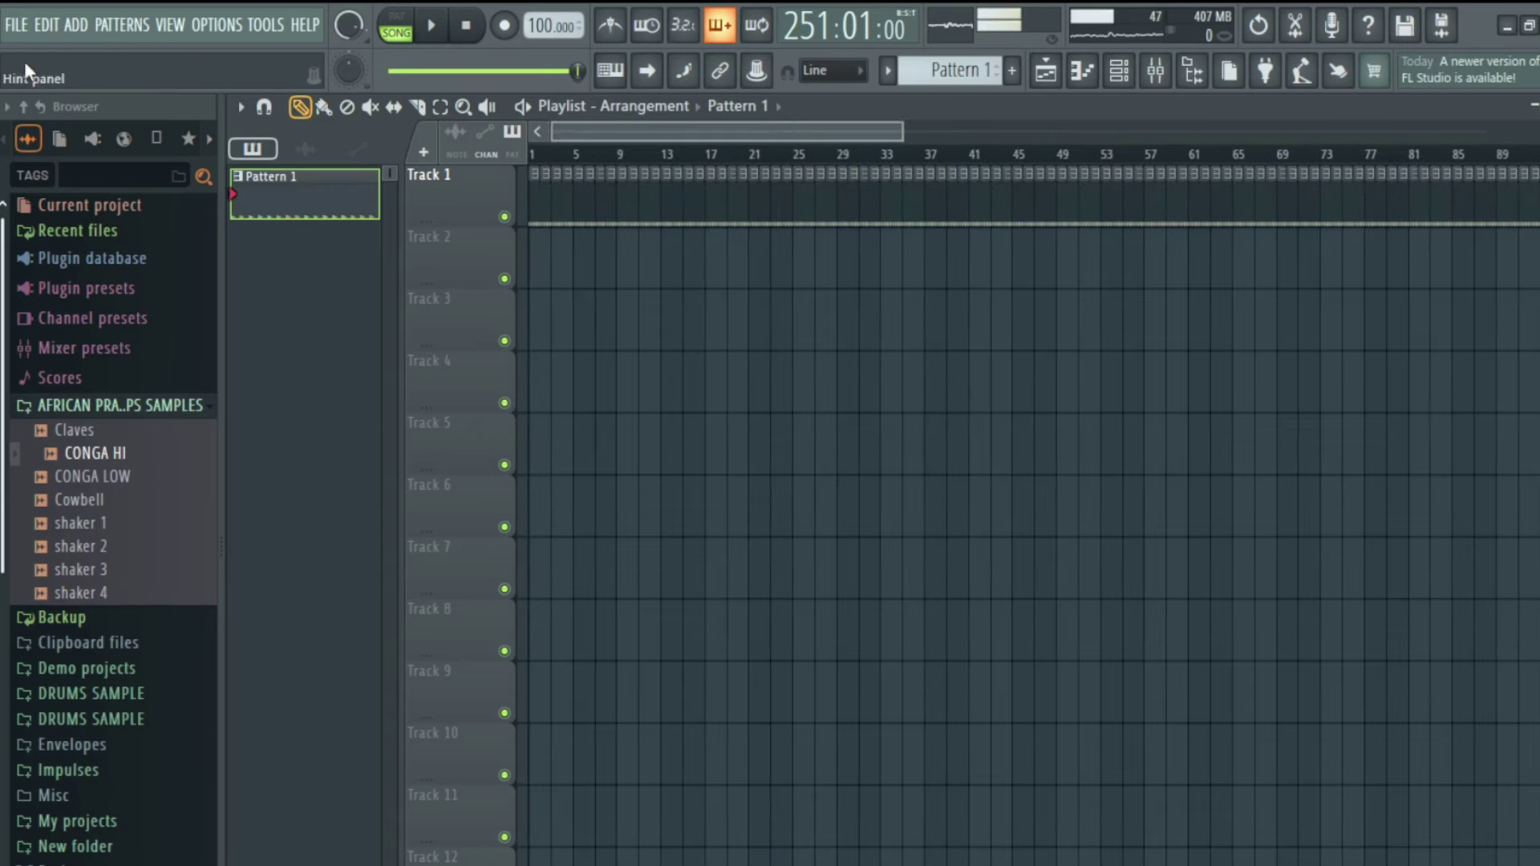
Step: Set up an MP3 export of the song to the Music folder, named African Praise Loops 100 Bpm
left_click(17, 27)
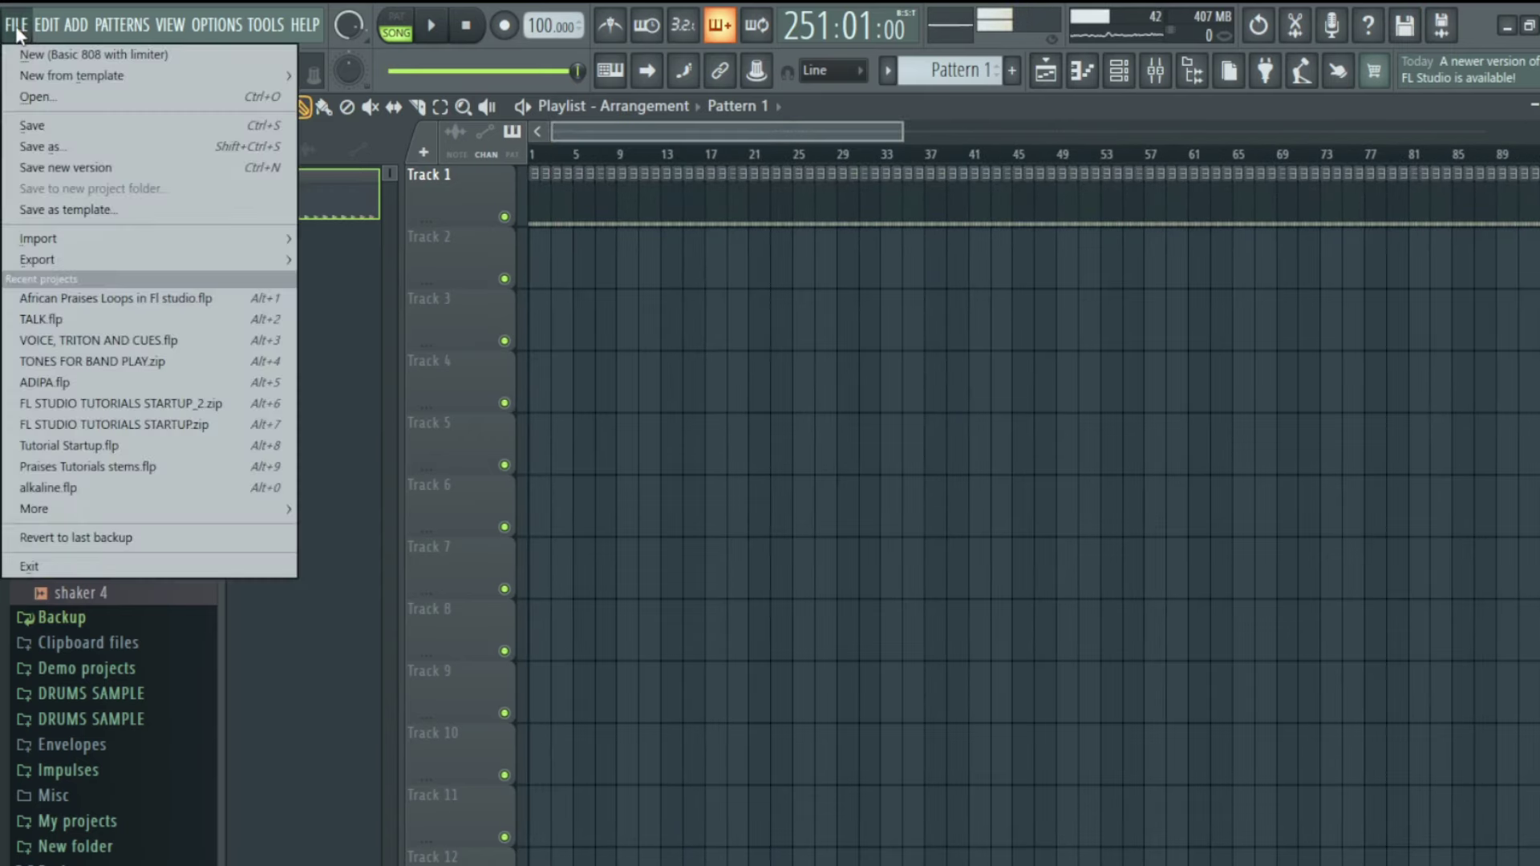
mouse_move(31, 265)
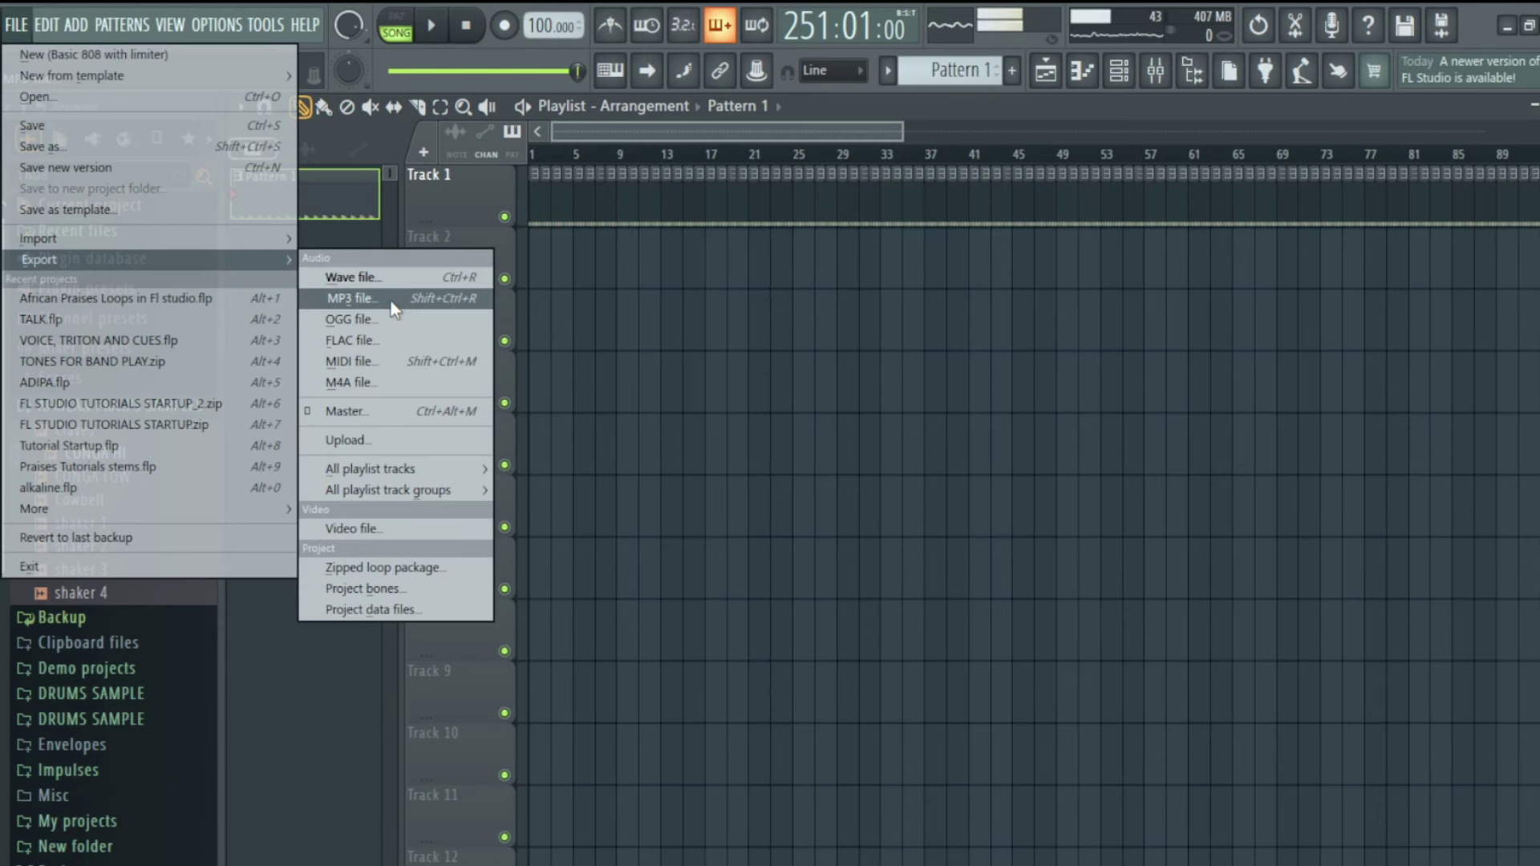
left_click(392, 301)
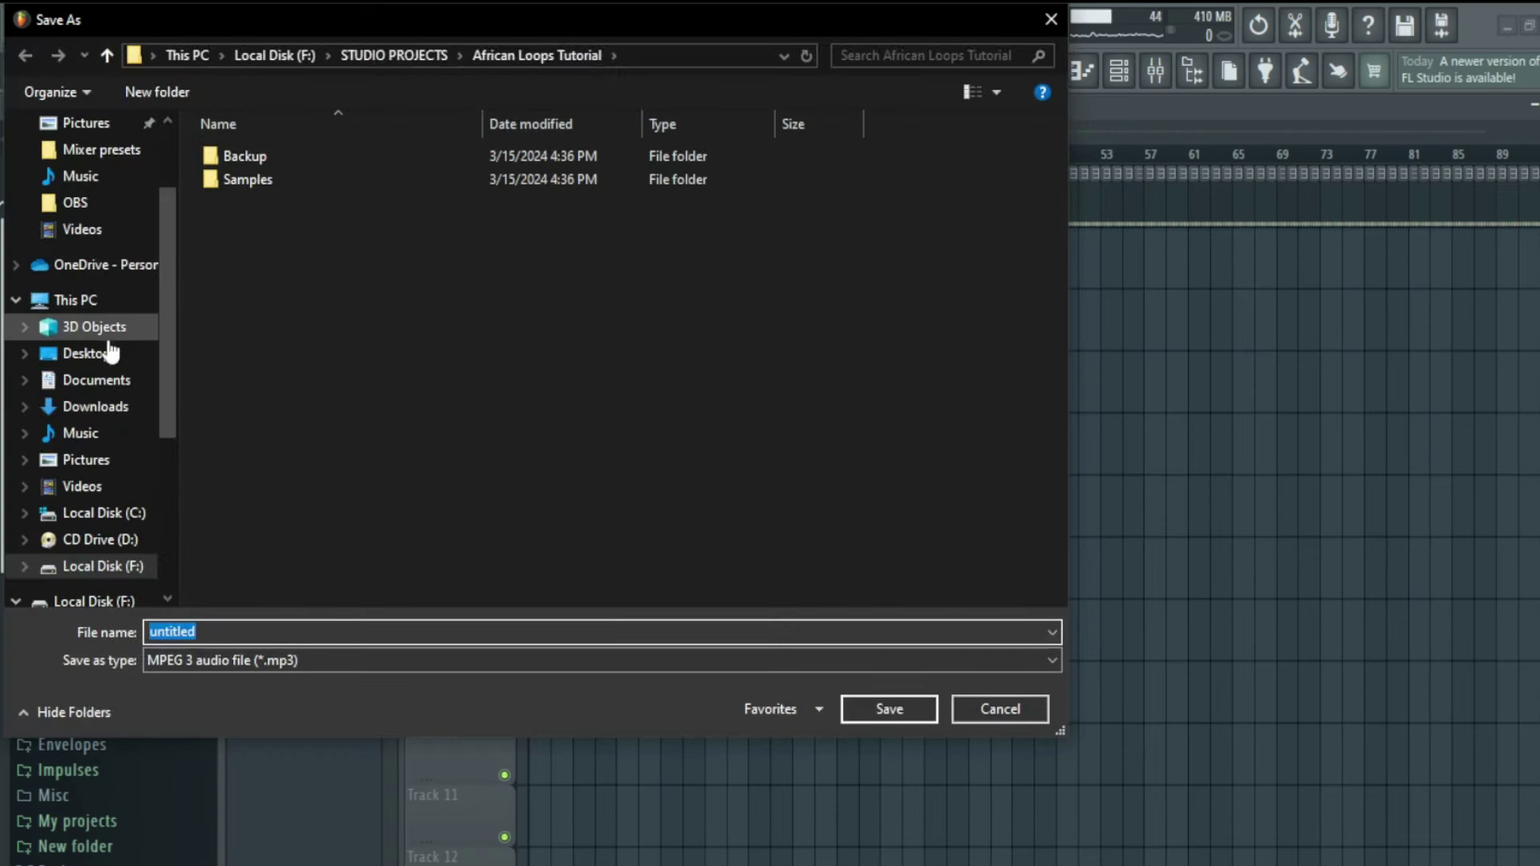
left_click(95, 438)
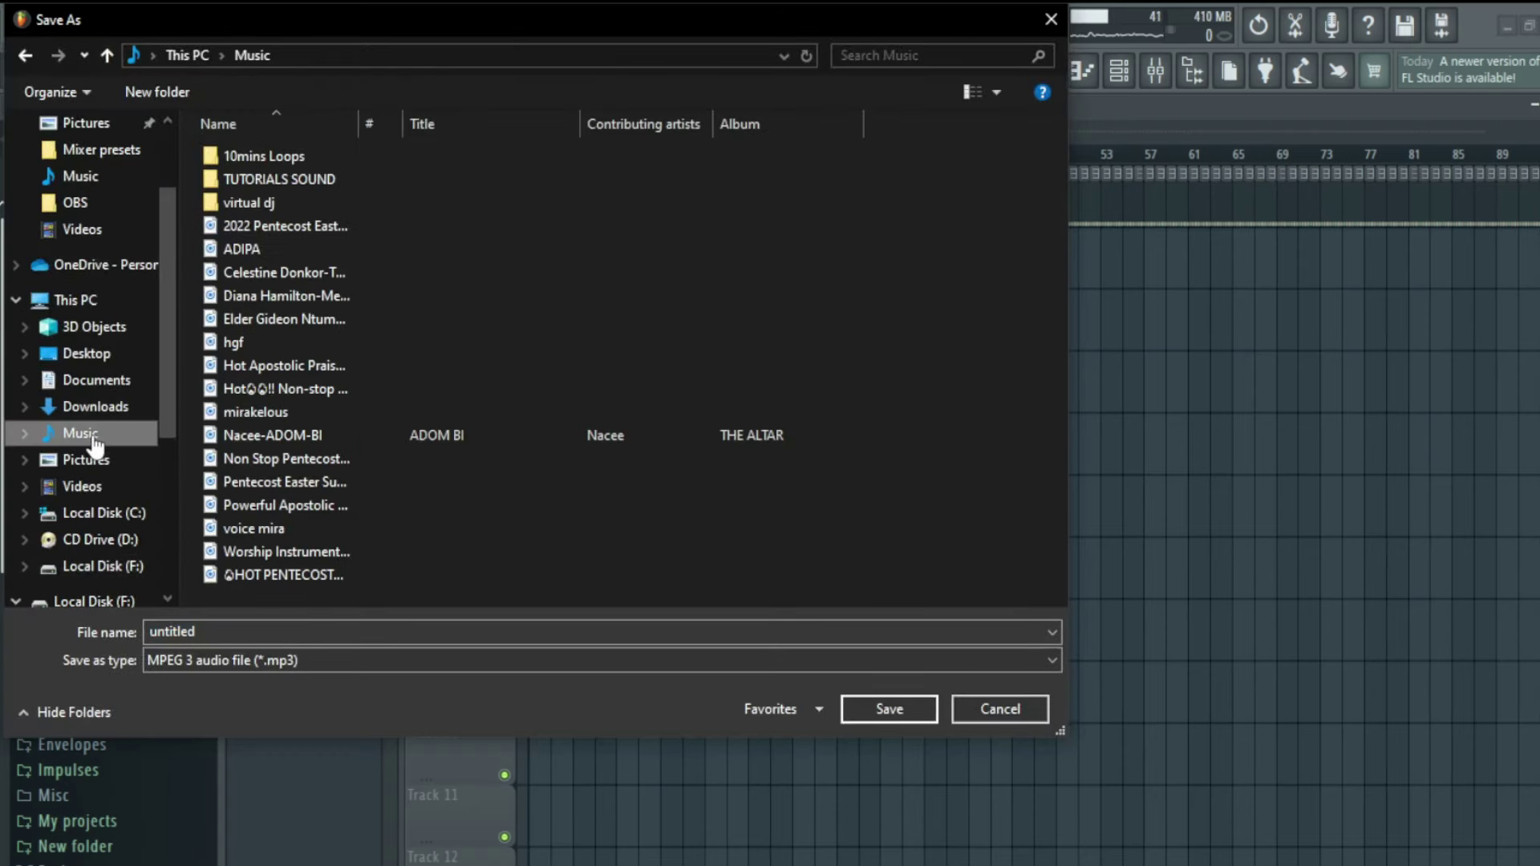
left_click(234, 629)
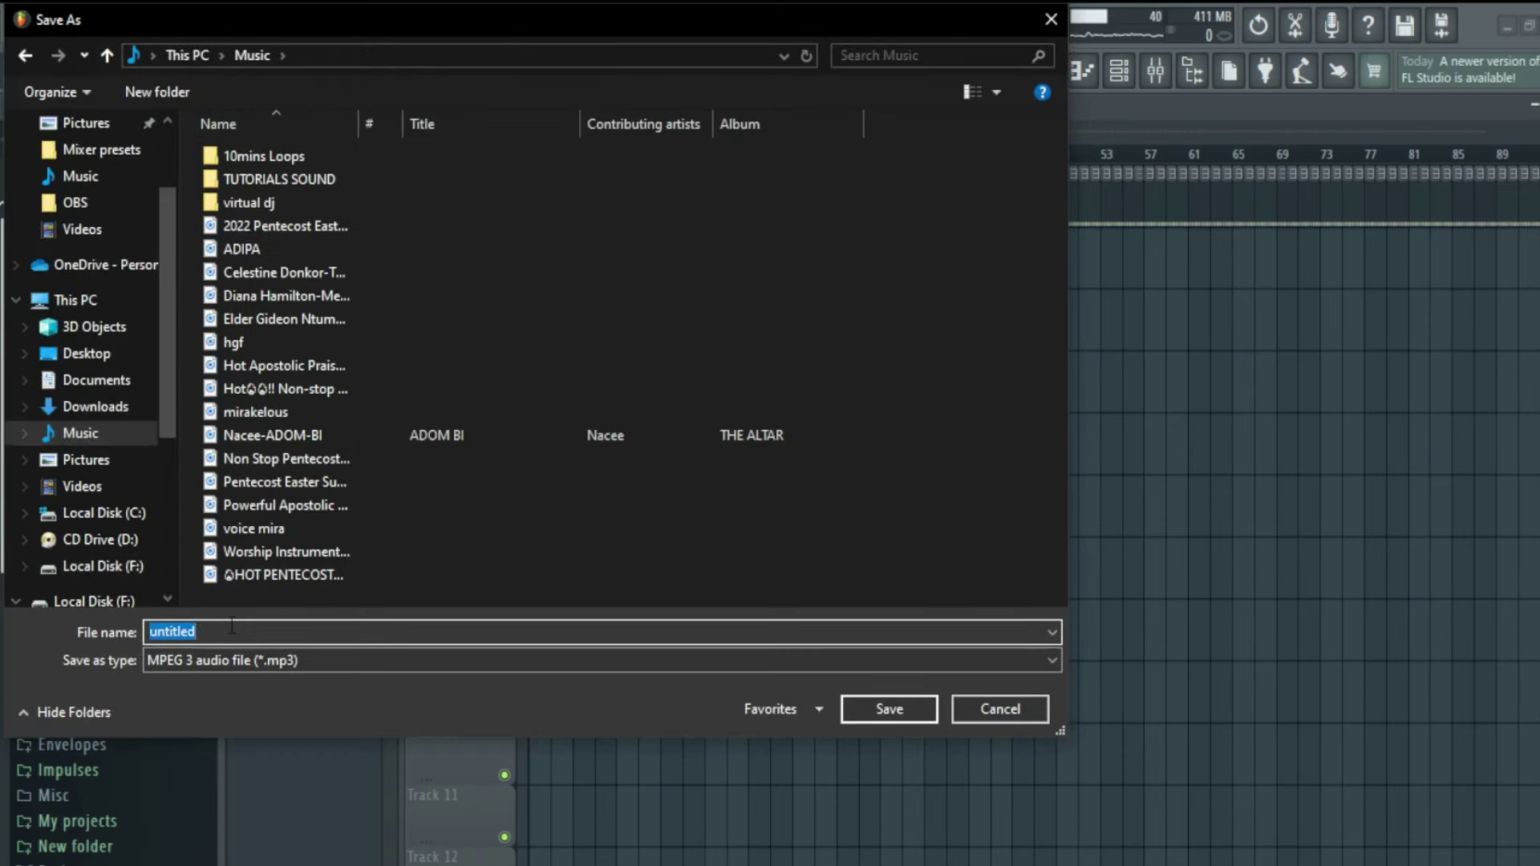
type("African Praise Loops 100 Bpm")
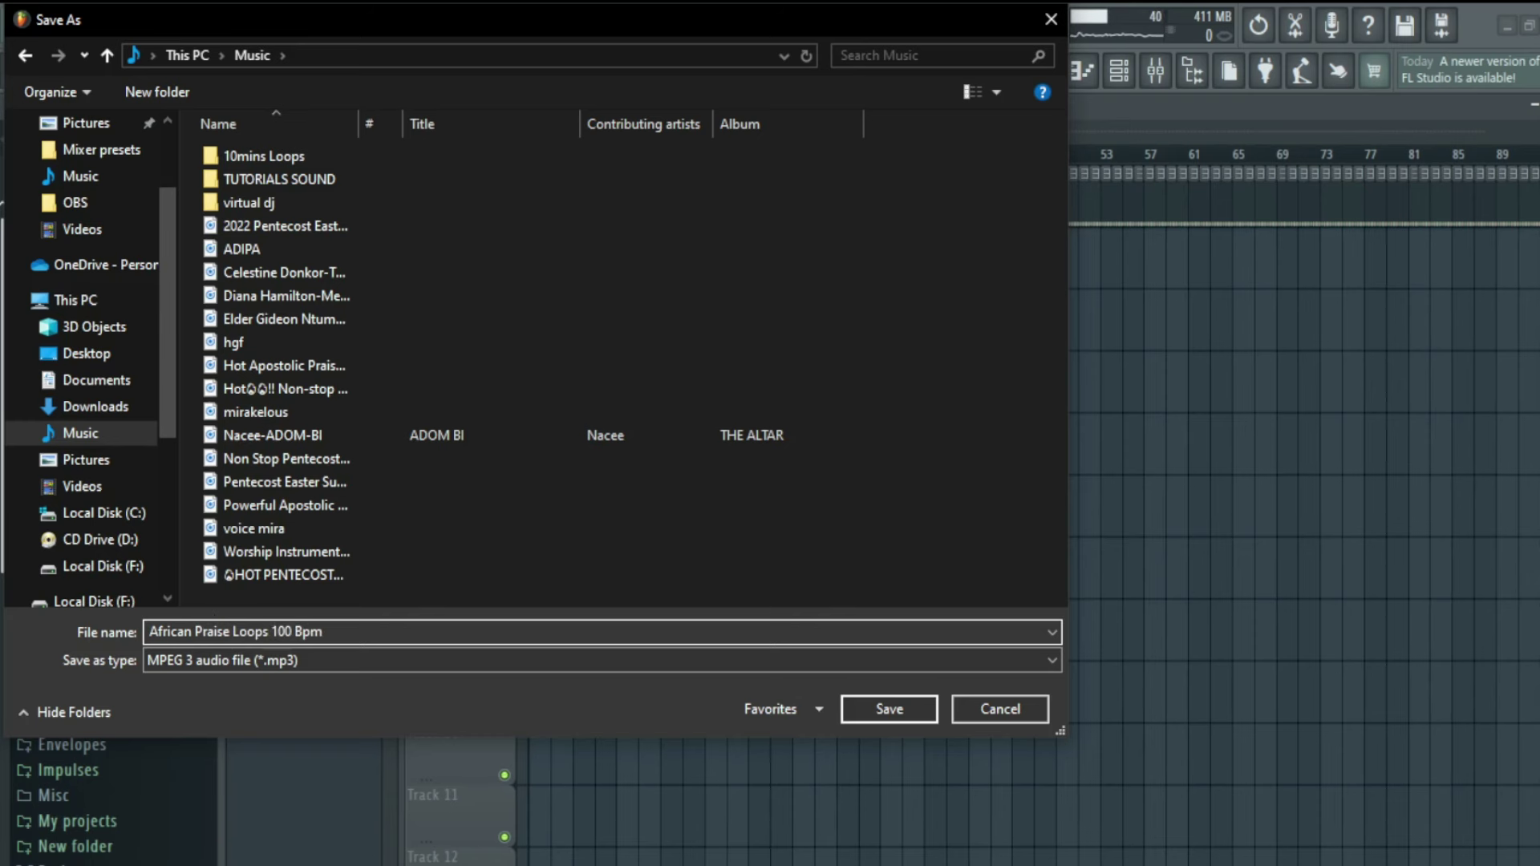
left_click(886, 708)
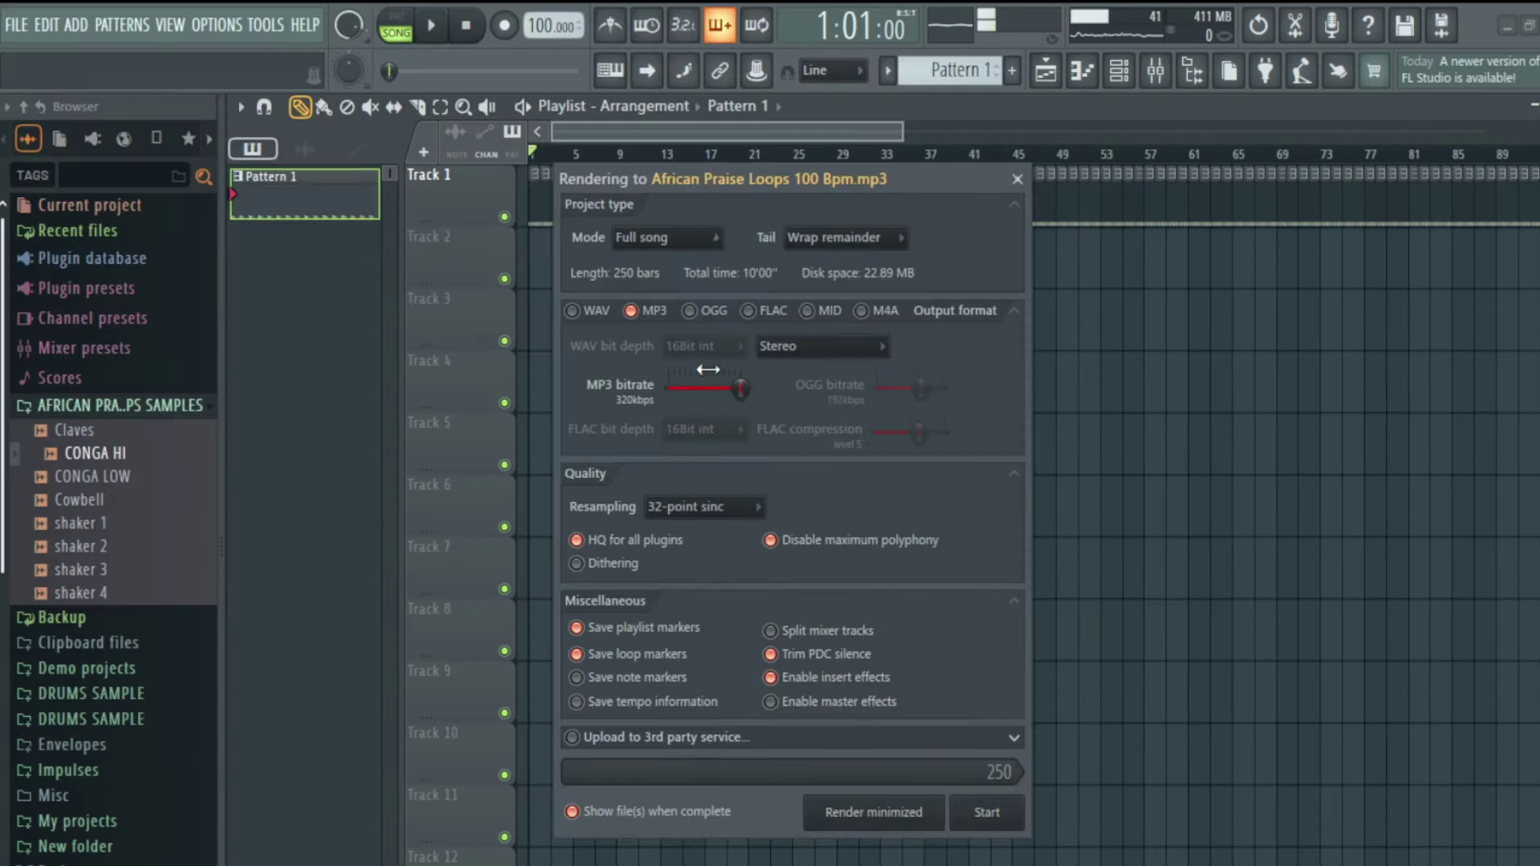
Step: Review the MP3 bitrate and resampling choices in the render settings, and close the render dialog
mouse_move(741, 389)
left_mouse_down()
mouse_move(669, 390)
mouse_move(727, 389)
left_mouse_up()
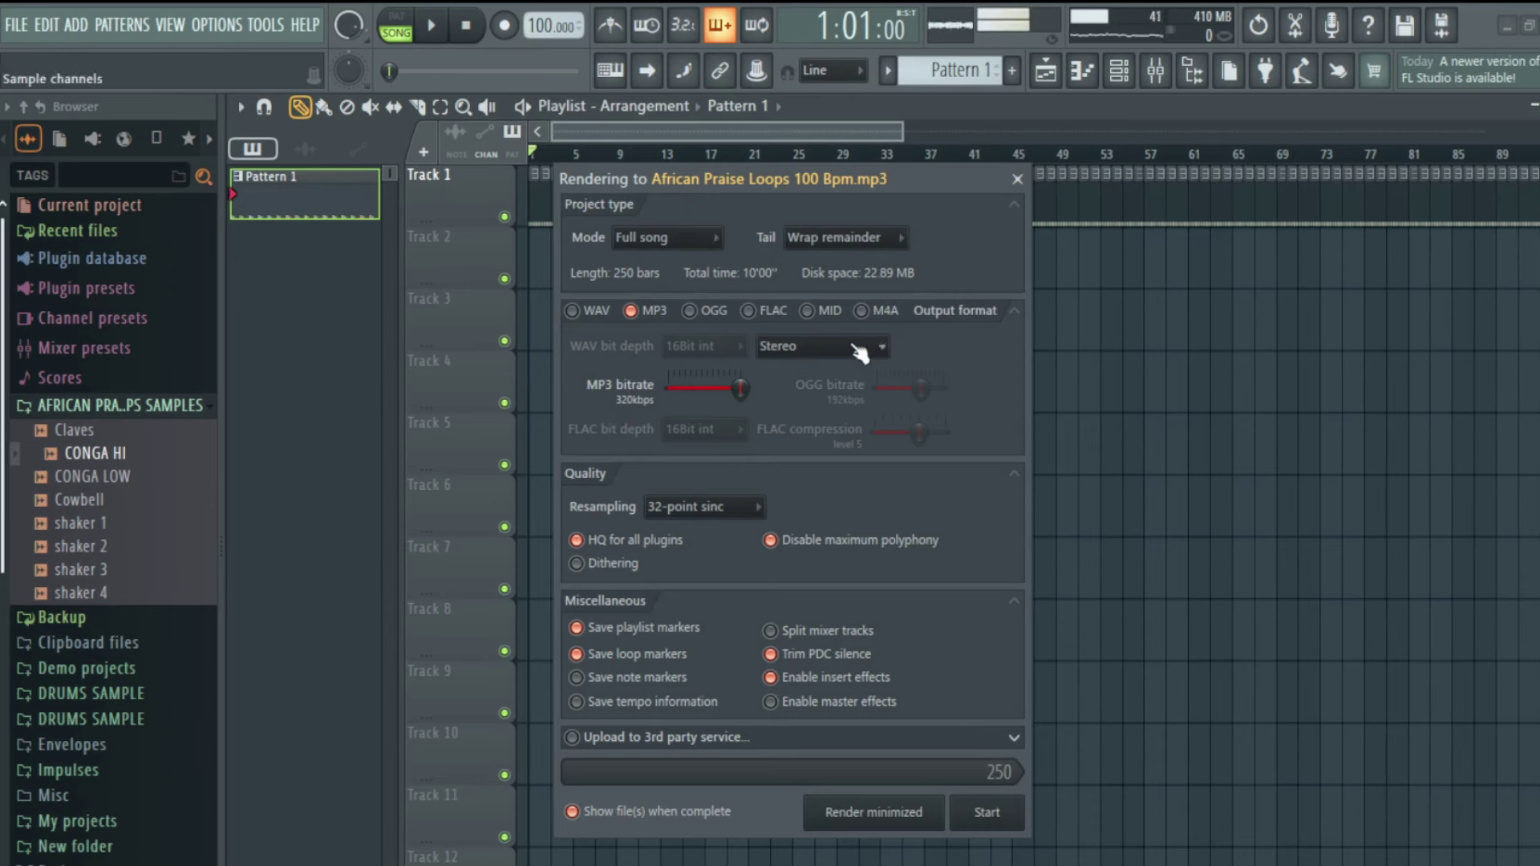
left_click(701, 510)
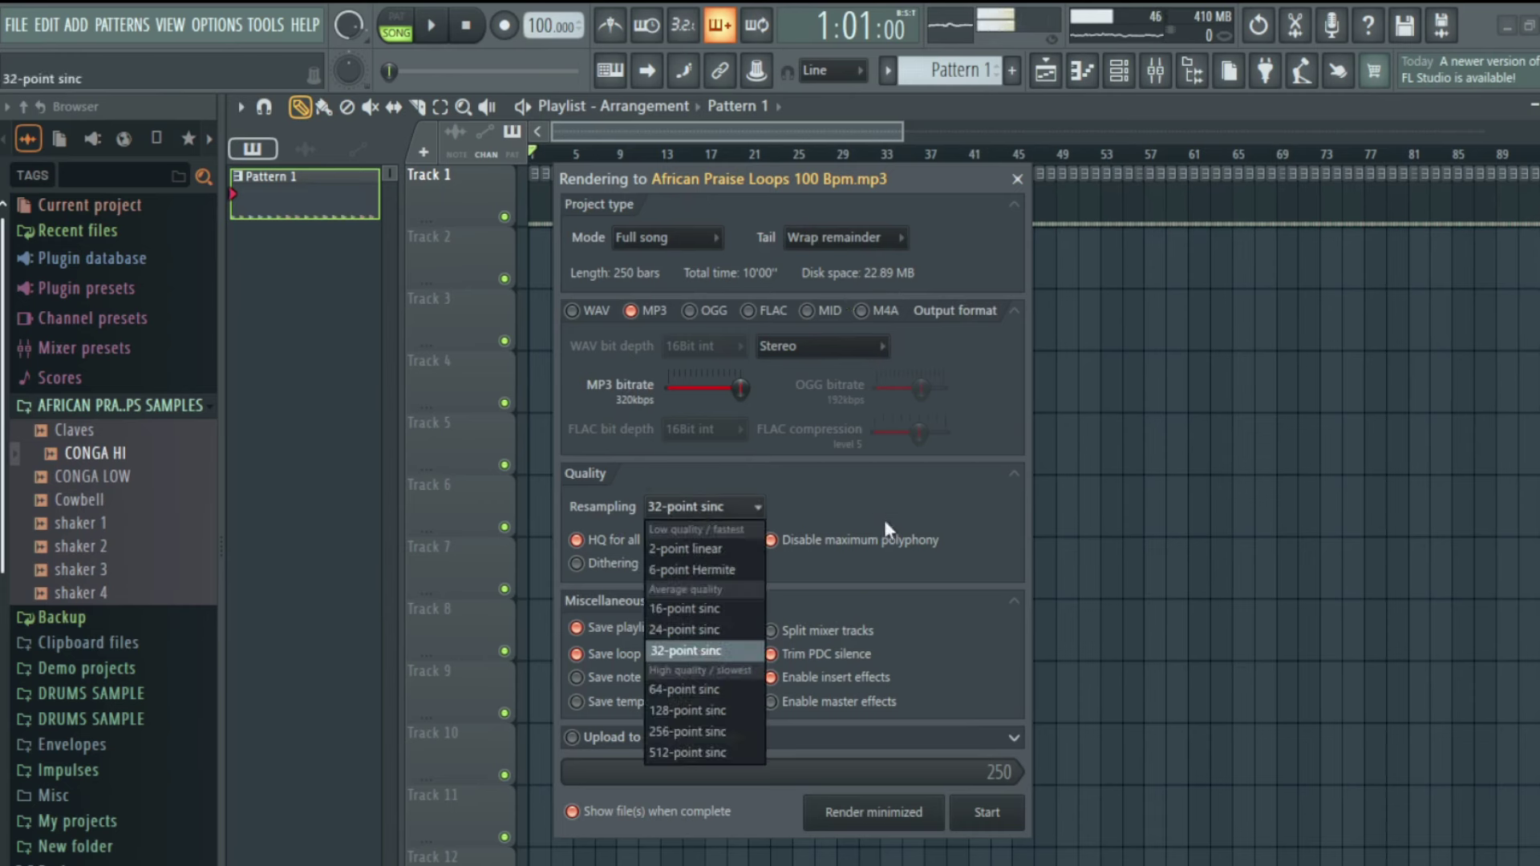
left_click(920, 505)
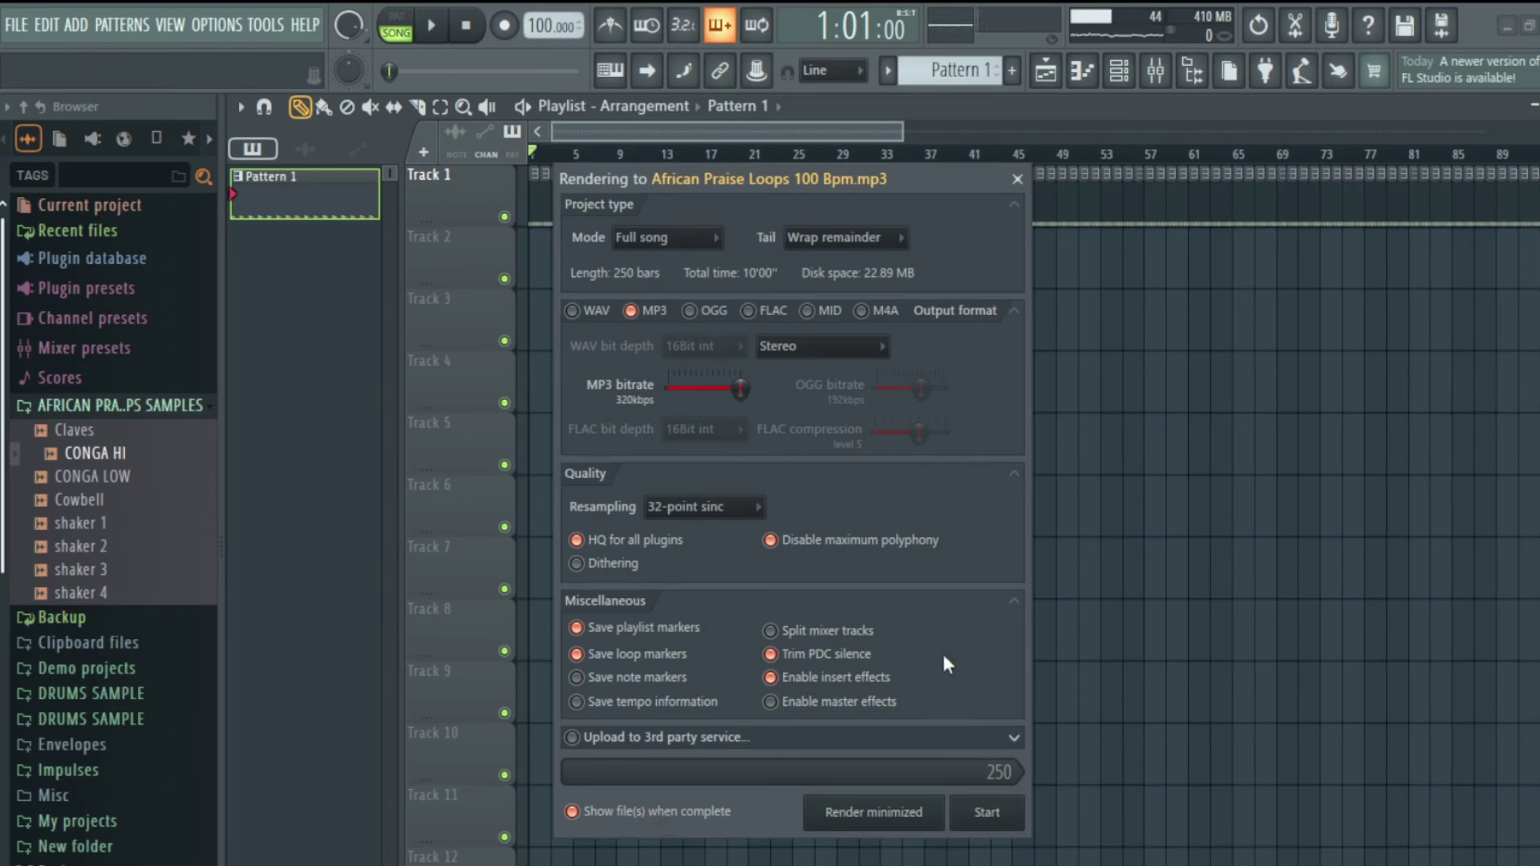
left_click(1018, 179)
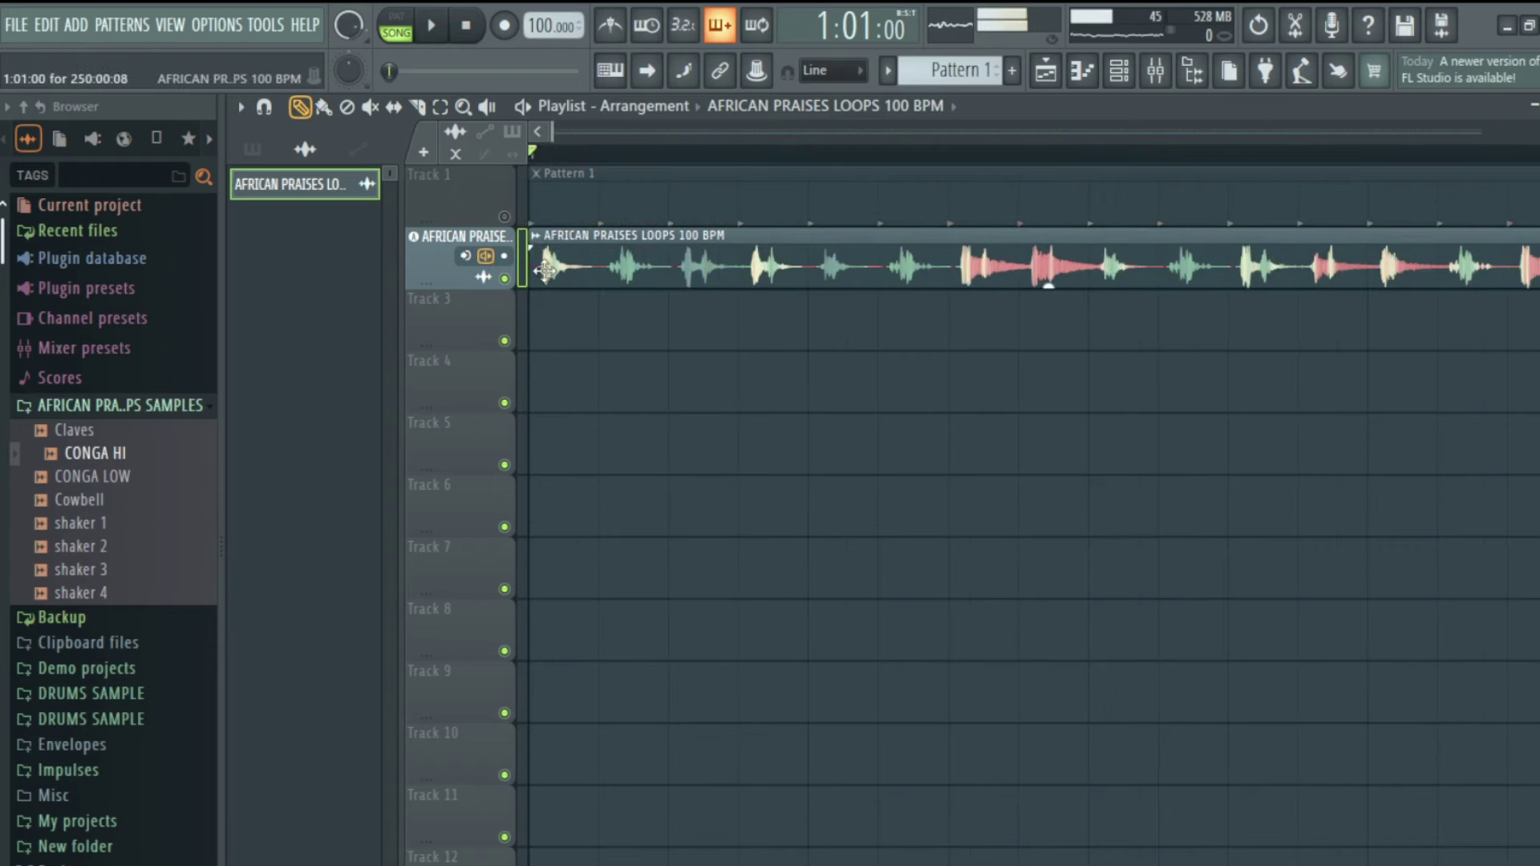
Step: Play the AFRICAN PRAISES LOOPS 100 BPM audio clip from the start and check its level in the mixer
key("space")
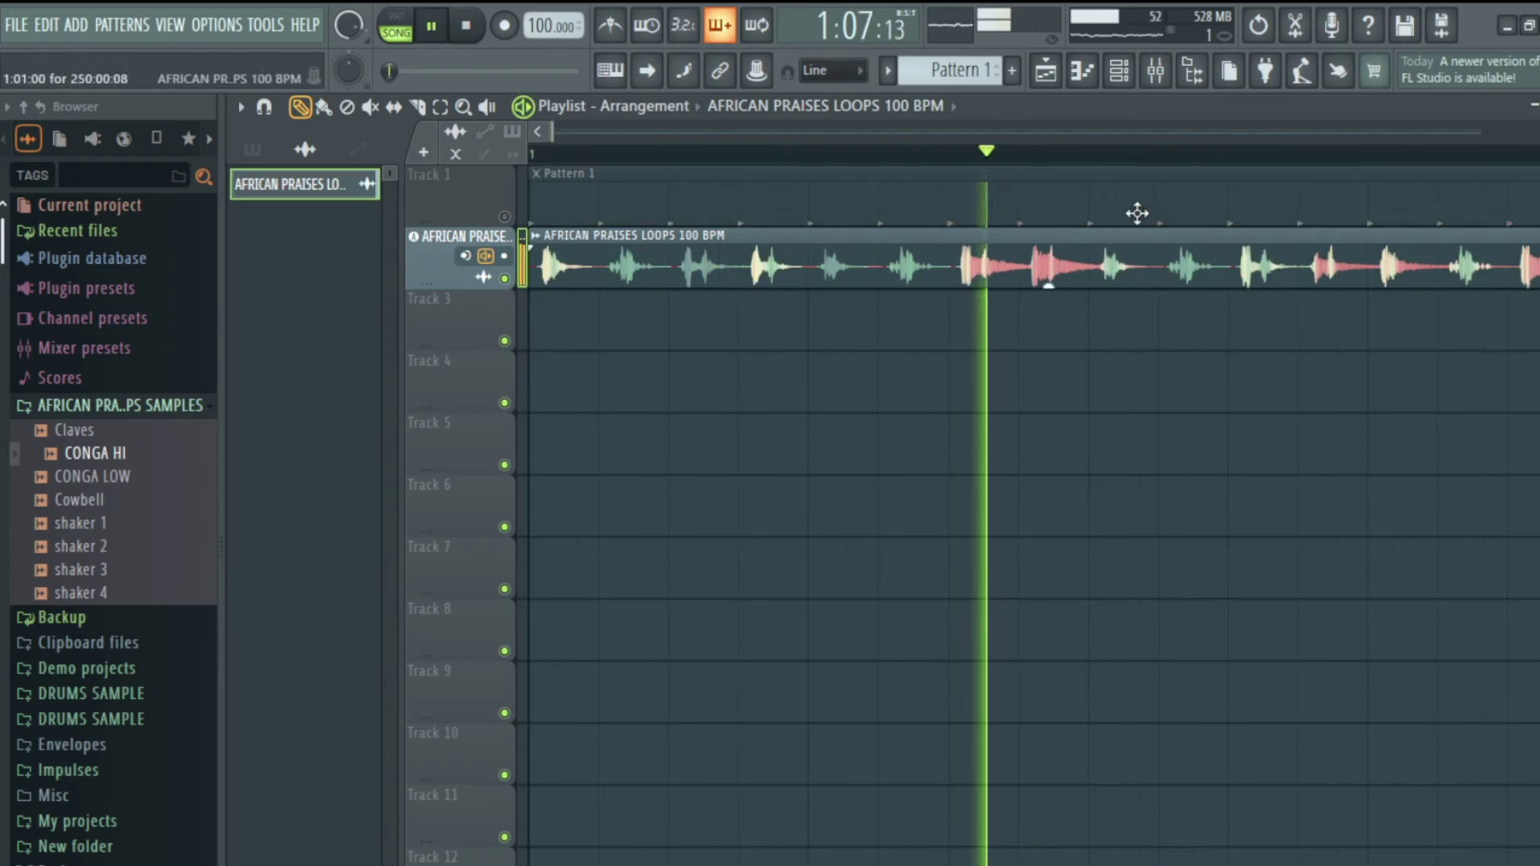
key("space")
left_click(1155, 70)
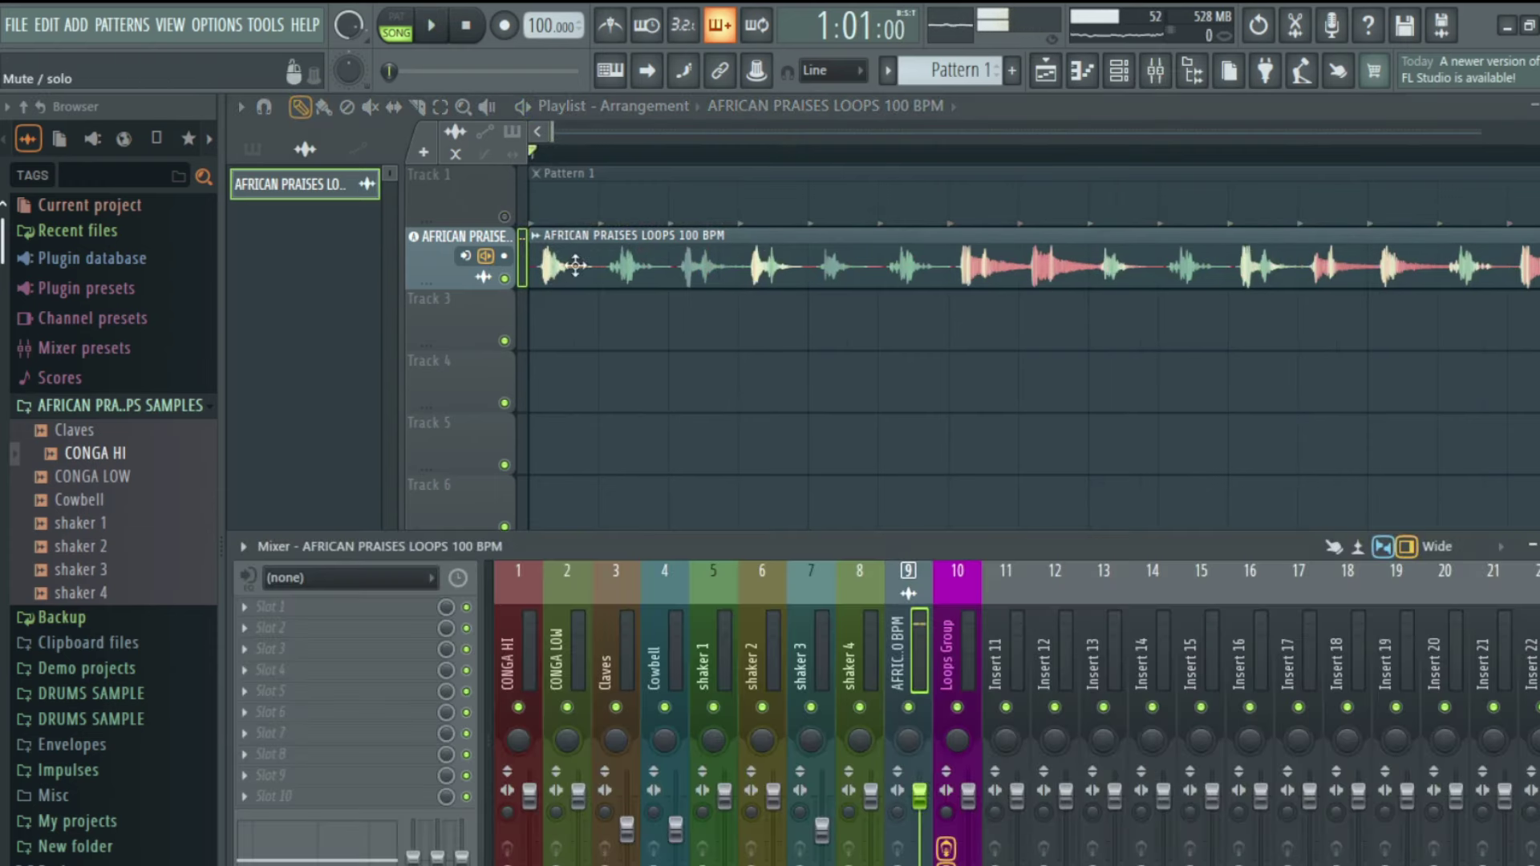
key("space")
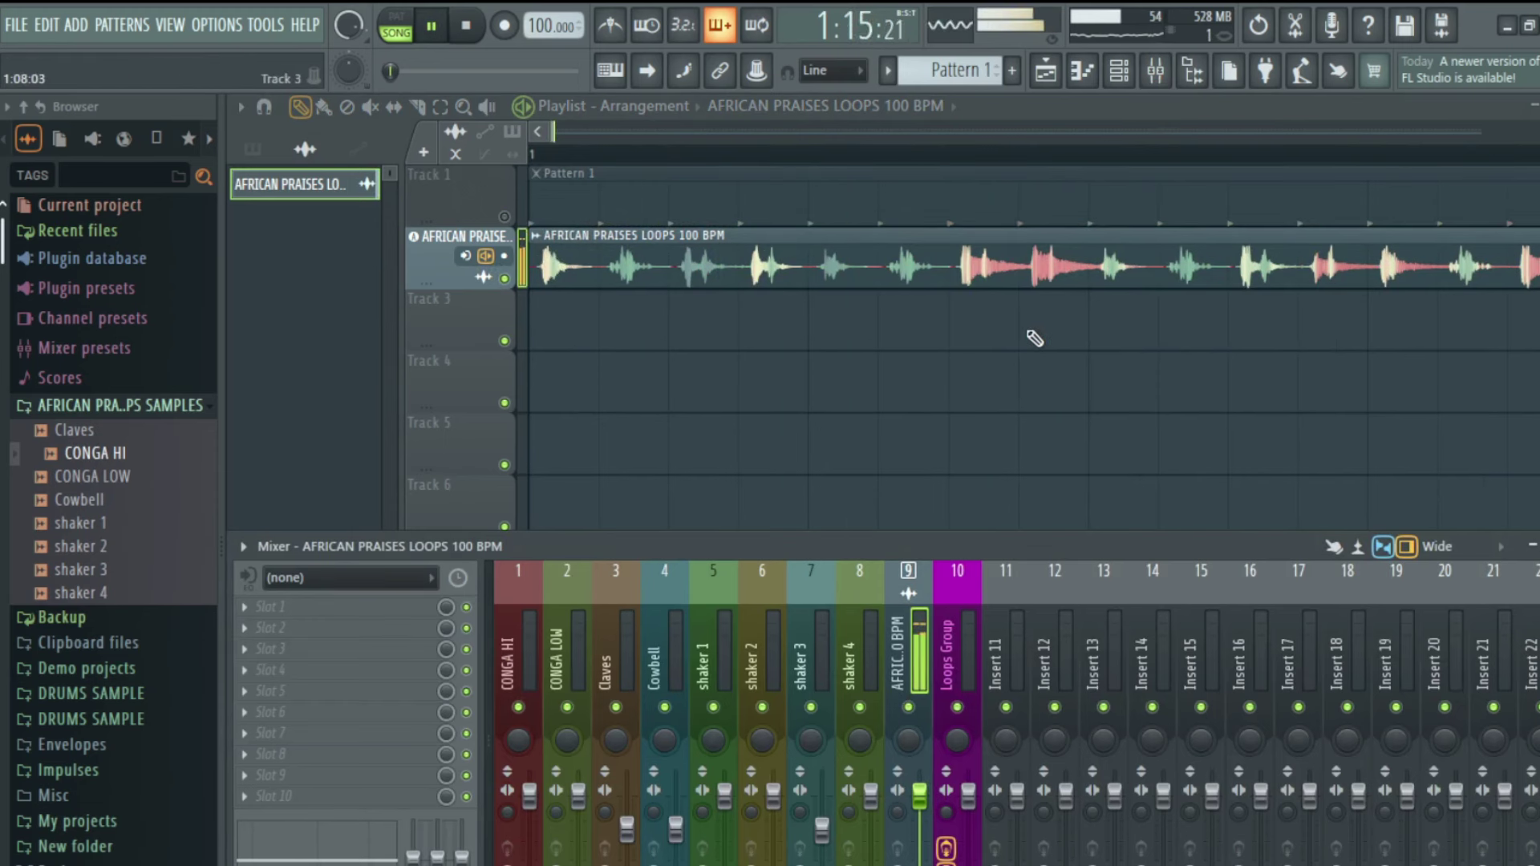
key("space")
Step: Close the mixer and examine the full length of the AFRICAN PRAISES LOOPS 100 BPM clip in the playlist
scroll(885, 428, "down", 5)
scroll(885, 427, "down", 4)
key("F9")
scroll(888, 401, "down", 3)
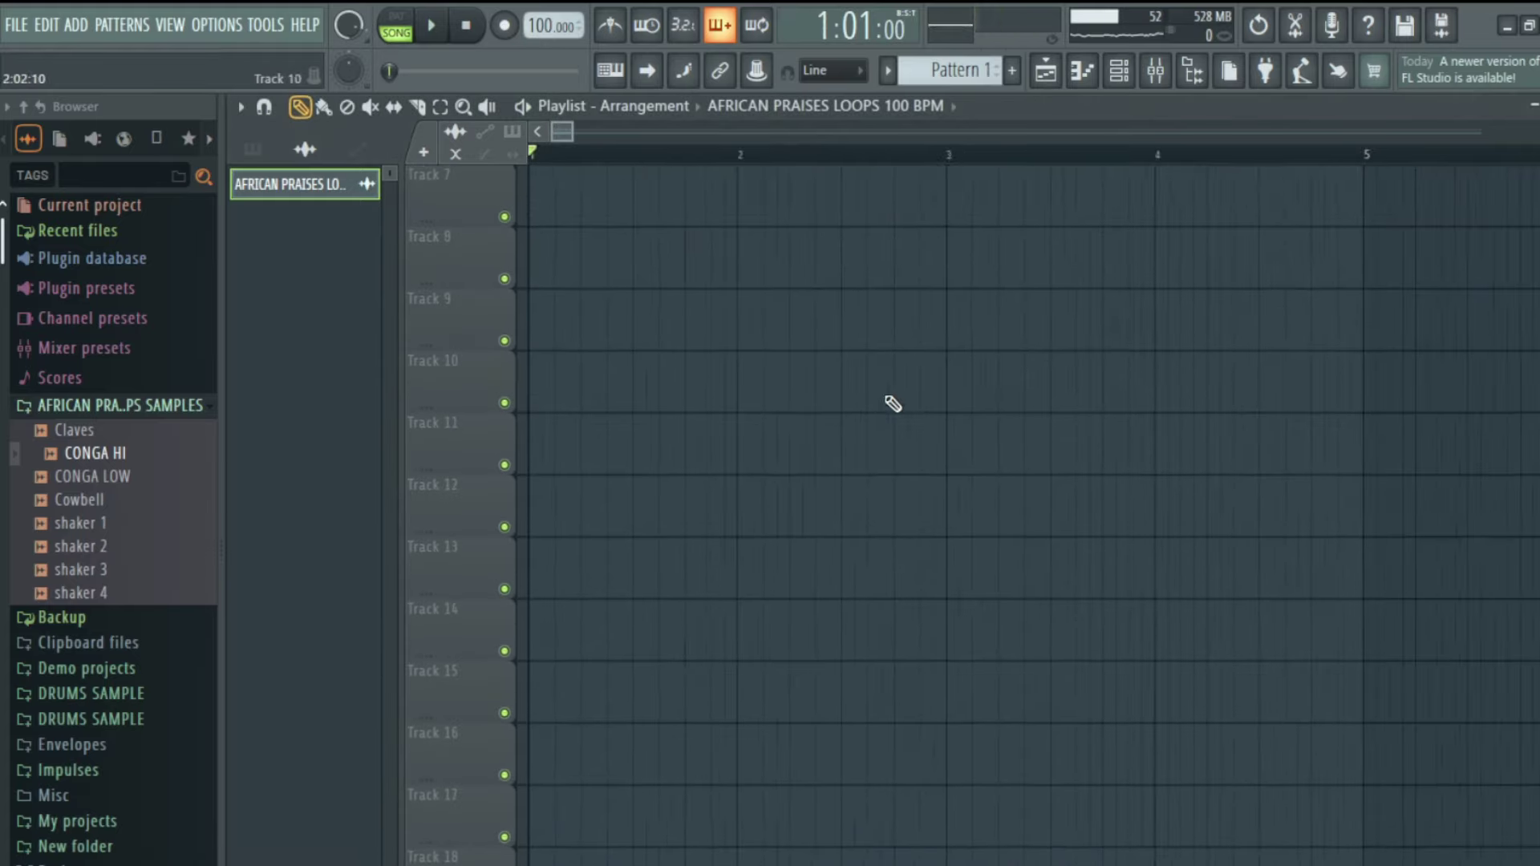
scroll(966, 434, "up", 4)
scroll(966, 434, "down", 2)
scroll(1041, 415, "down", 10)
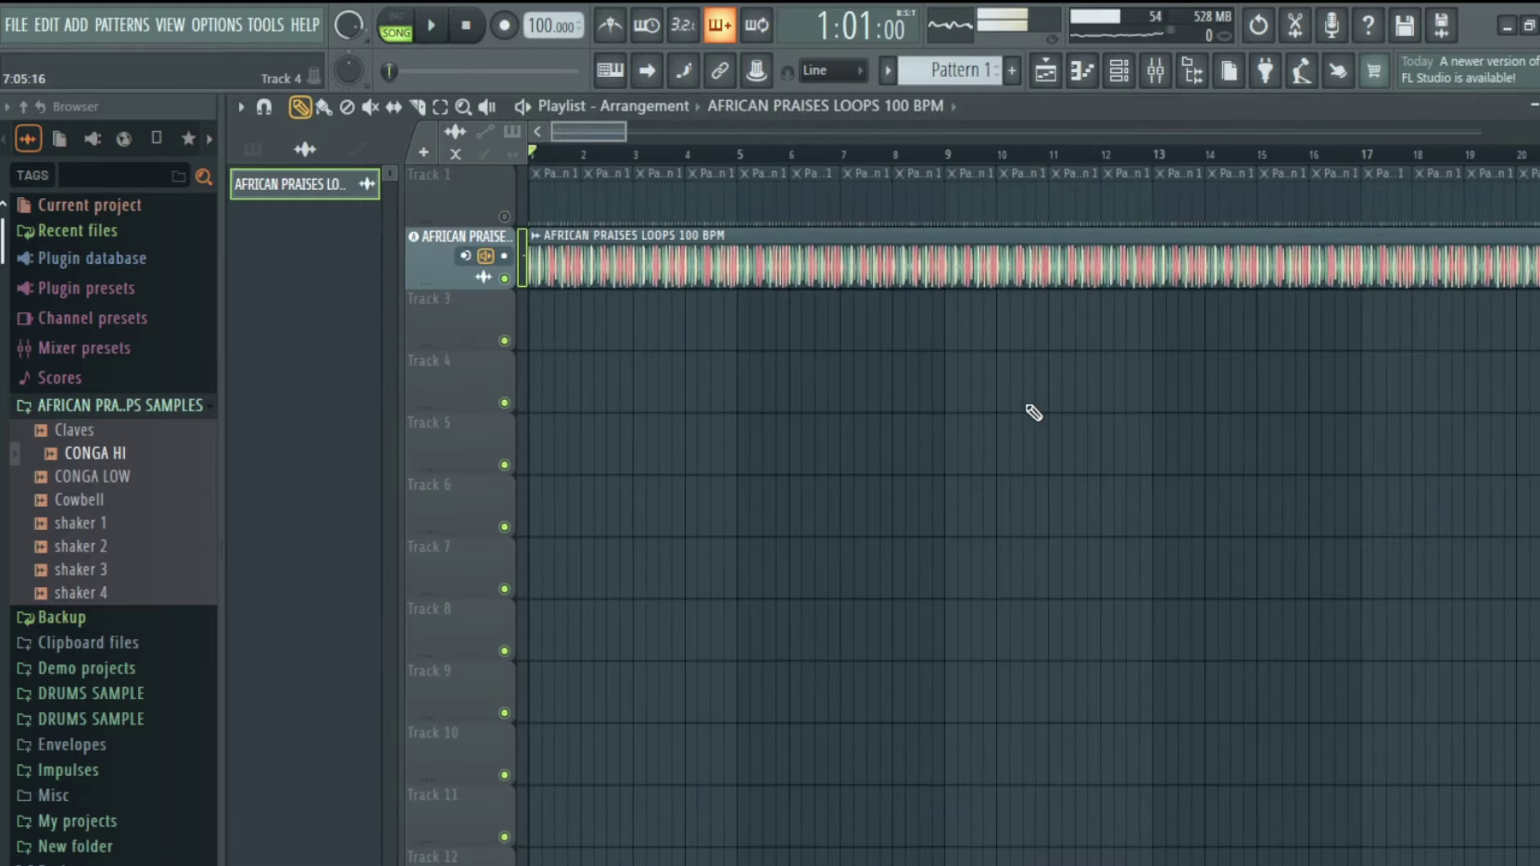
scroll(1030, 412, "down", 4)
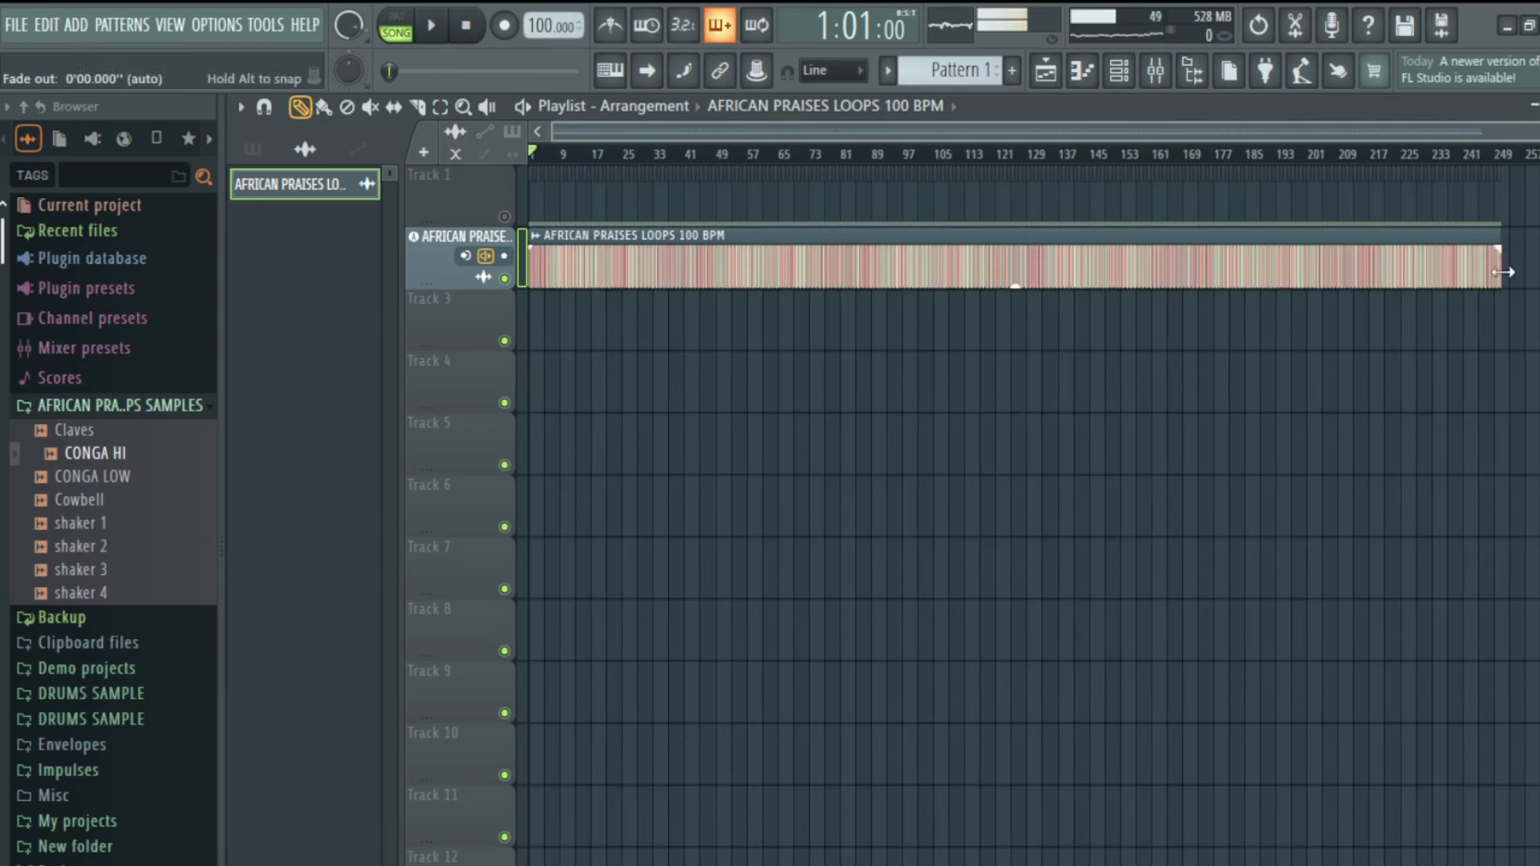
Step: Play the start of the rendered loop once more, stop it and bring the mixer back up
key("space")
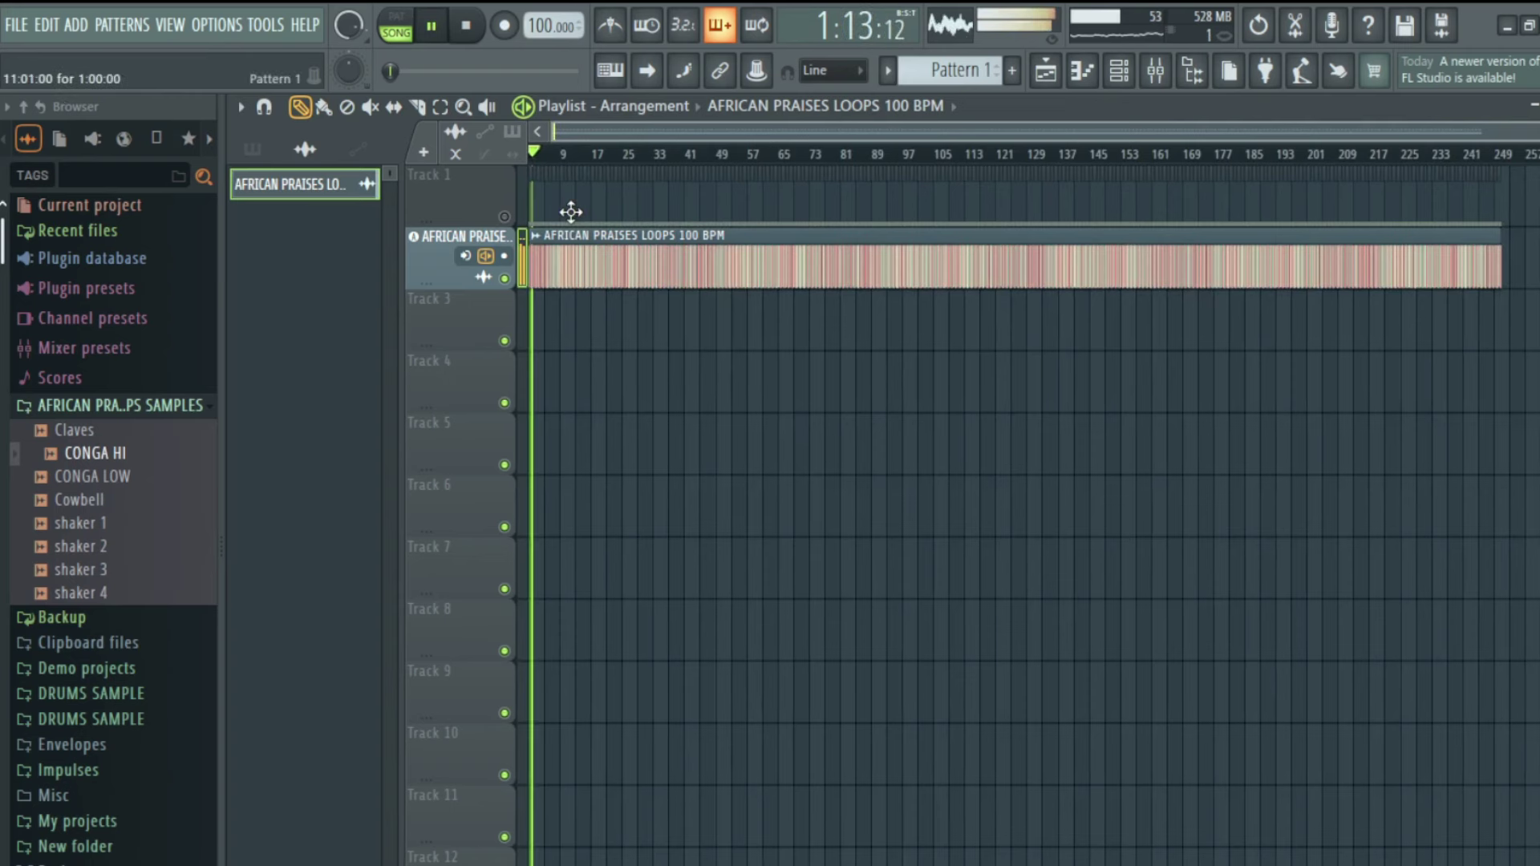
key("space")
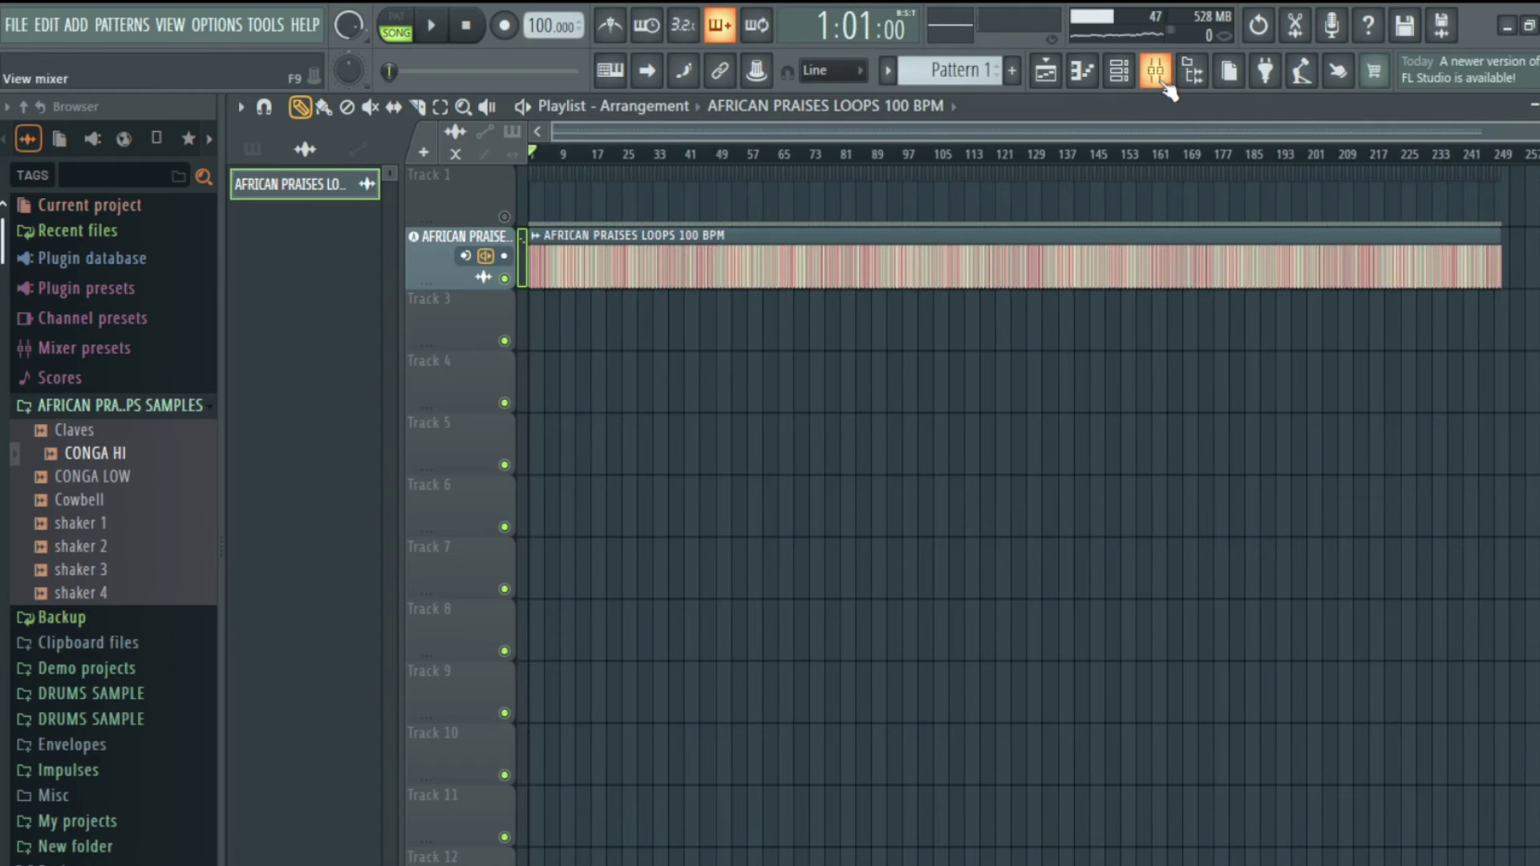
left_click(1156, 71)
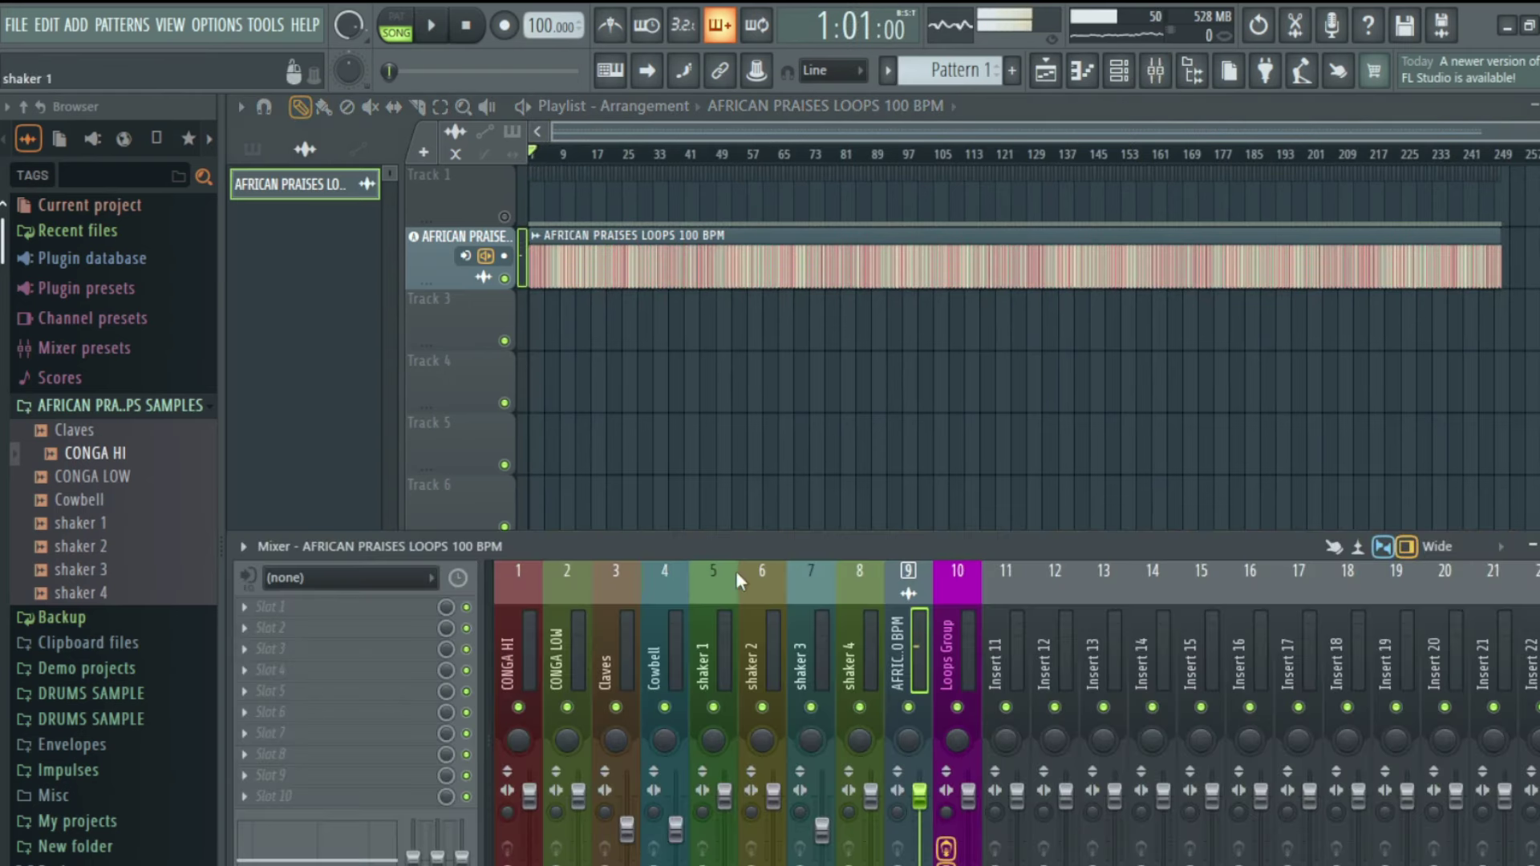